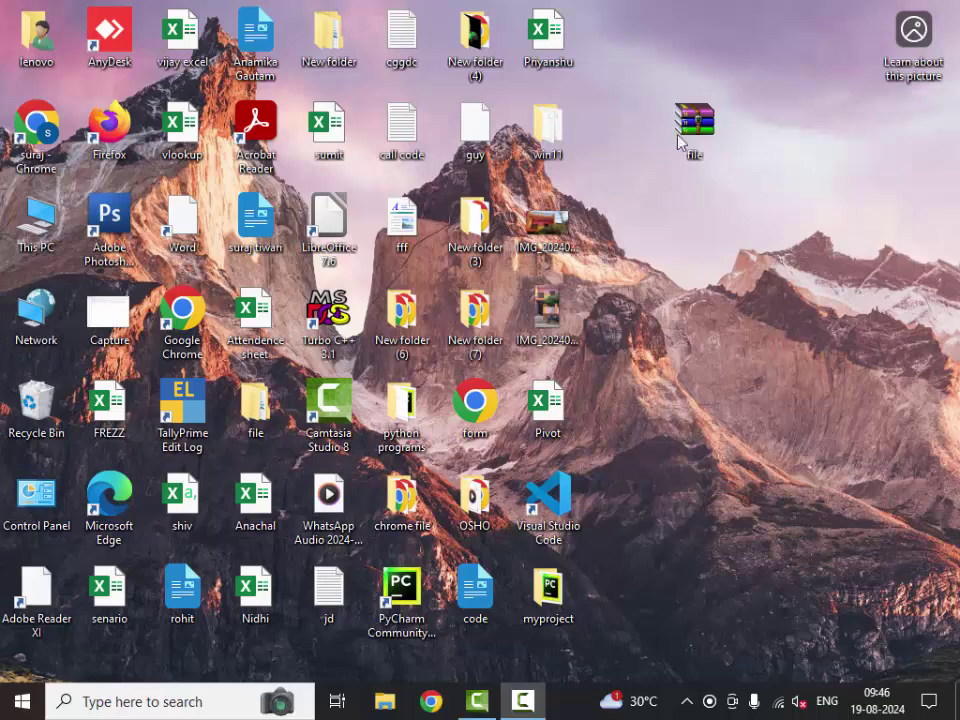
Refresh the Windows desktop and bring up the Start menu
{"action": "right_click", "coordinate": [685, 228]}
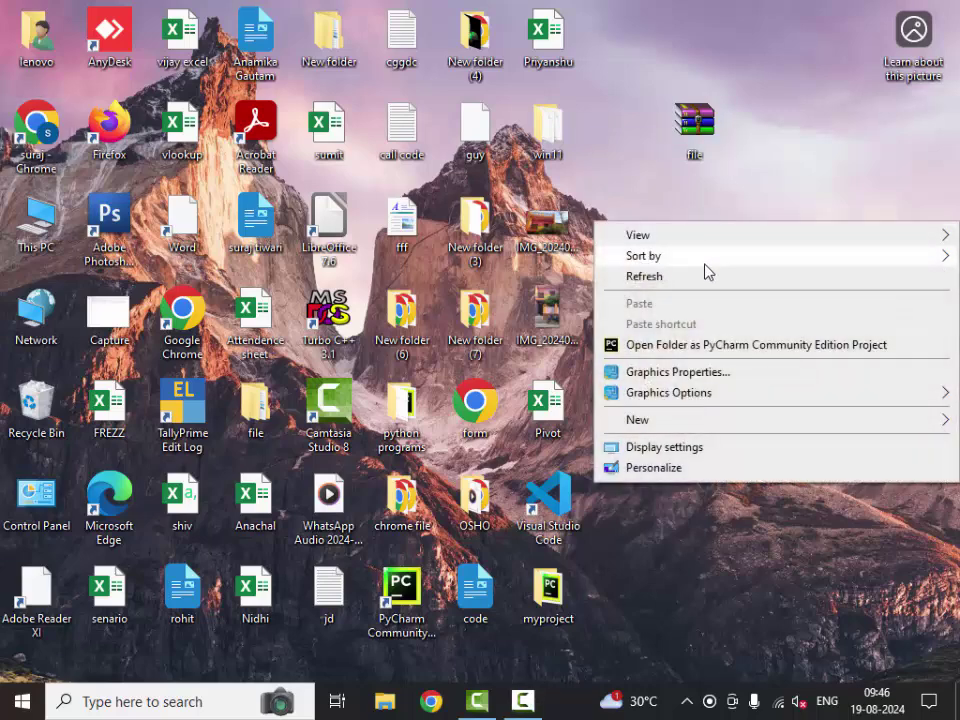
{"action": "left_click", "coordinate": [703, 276]}
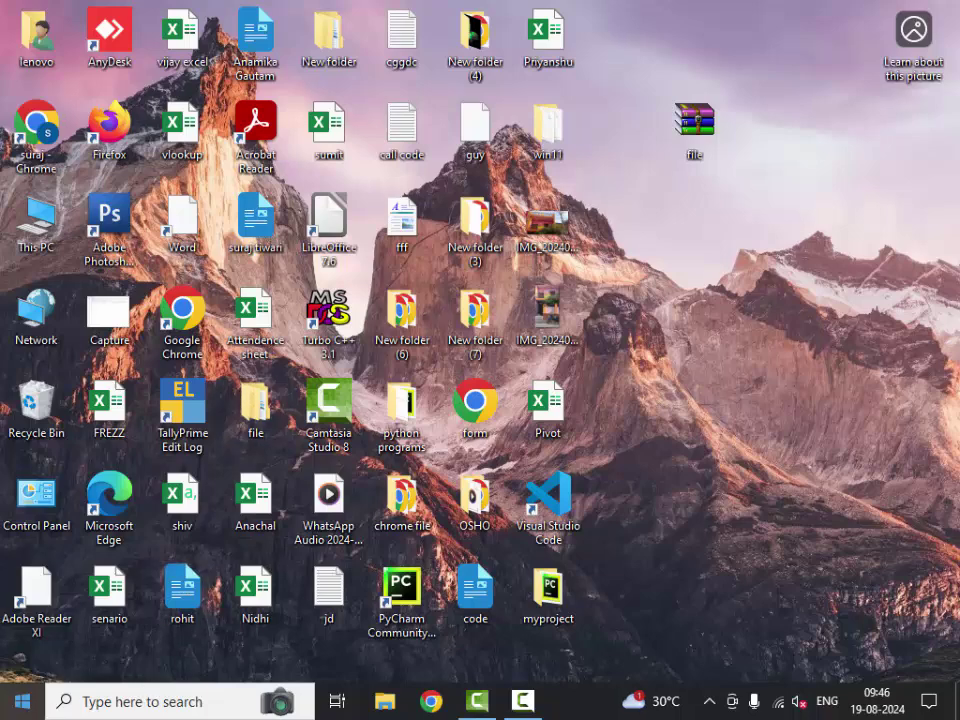
{"action": "key", "text": "super"}
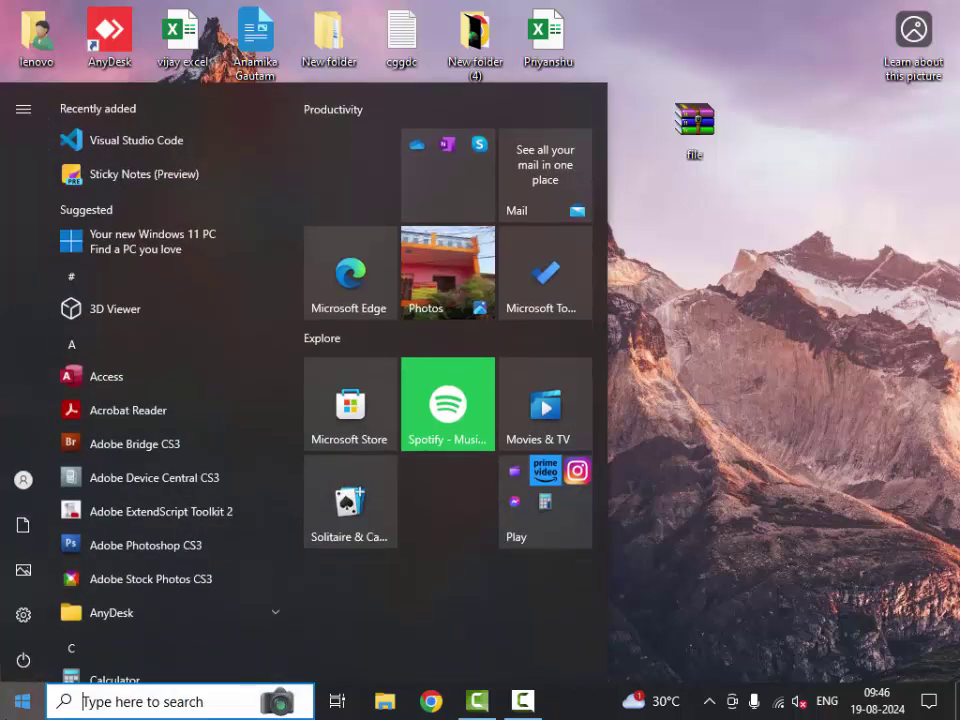
Launch Access and create the blank database Database7, keeping Table1 in Datasheet view
{"action": "left_click", "coordinate": [101, 372]}
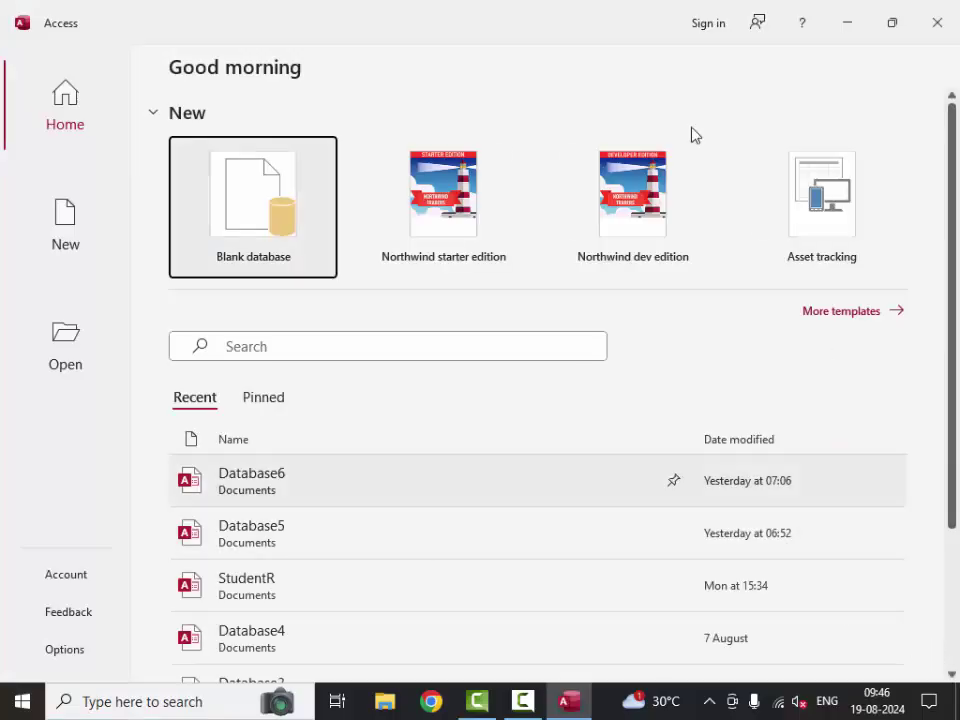
{"action": "left_click", "coordinate": [274, 201]}
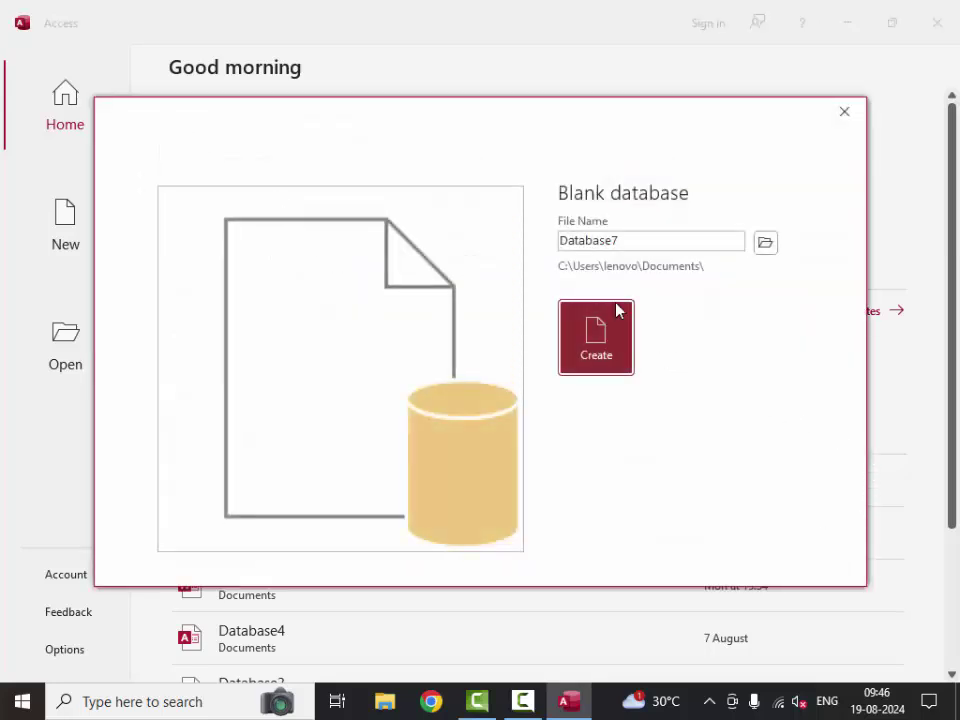
{"action": "left_click", "coordinate": [606, 339]}
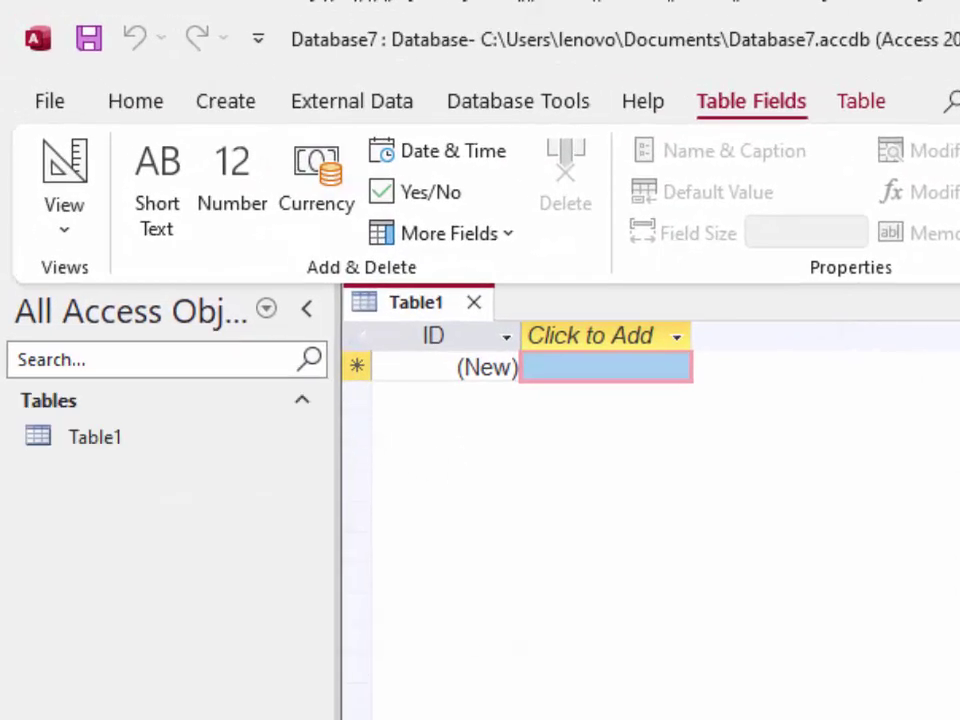
{"action": "left_click", "coordinate": [38, 230]}
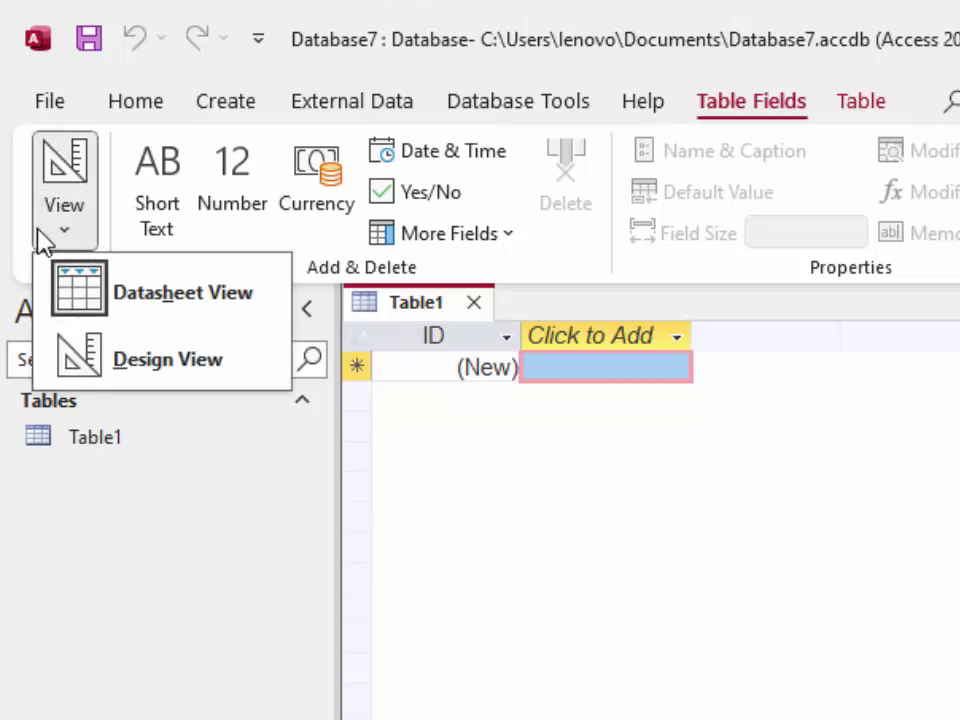
{"action": "left_click", "coordinate": [853, 643]}
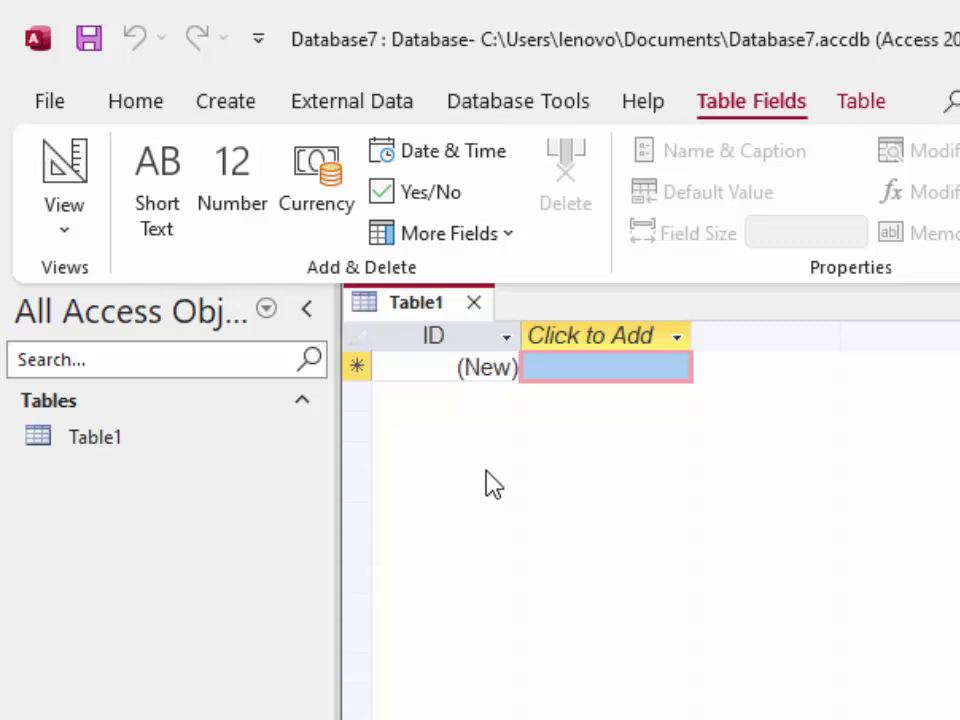
Close Table1 and open a new Query1 in SQL view with the default SELECT; removed
{"action": "left_click", "coordinate": [473, 302]}
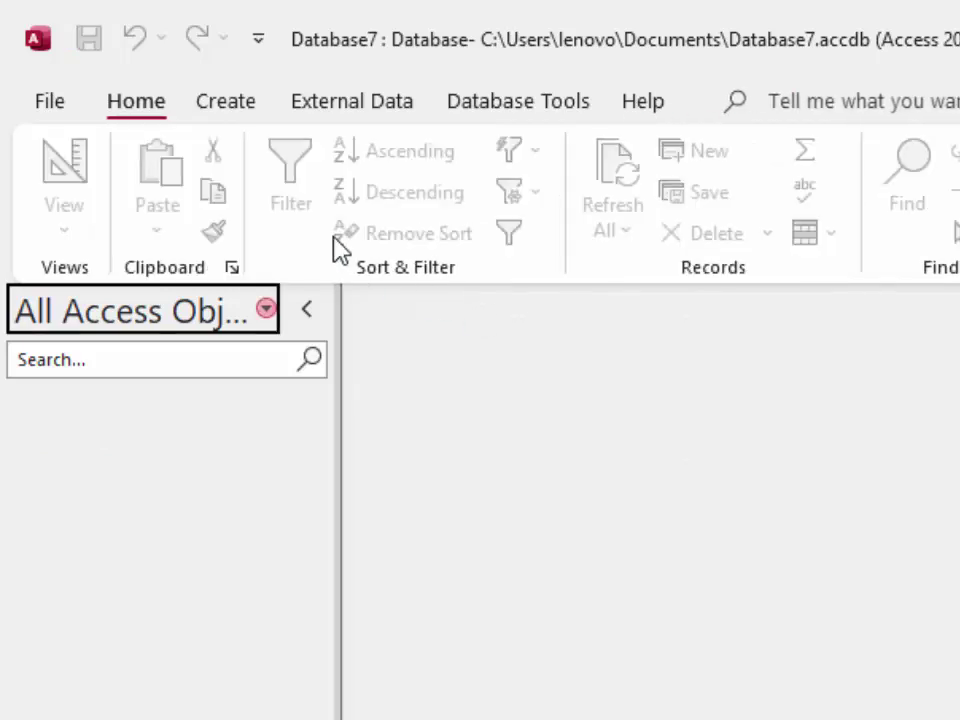
{"action": "left_click", "coordinate": [213, 103]}
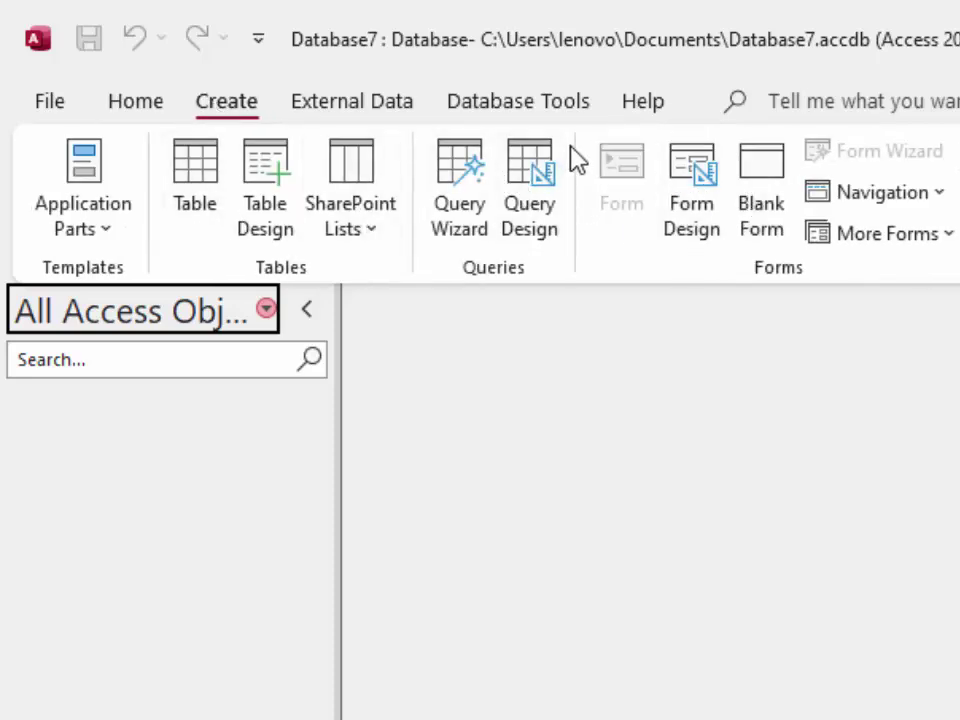
{"action": "left_click", "coordinate": [540, 161]}
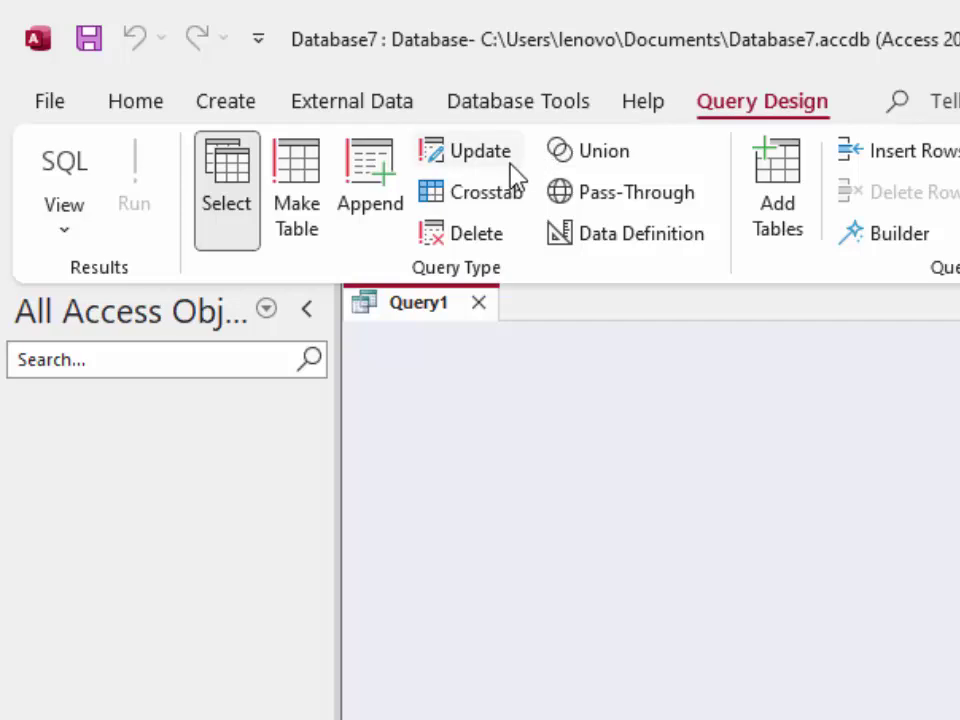
{"action": "left_click", "coordinate": [64, 162]}
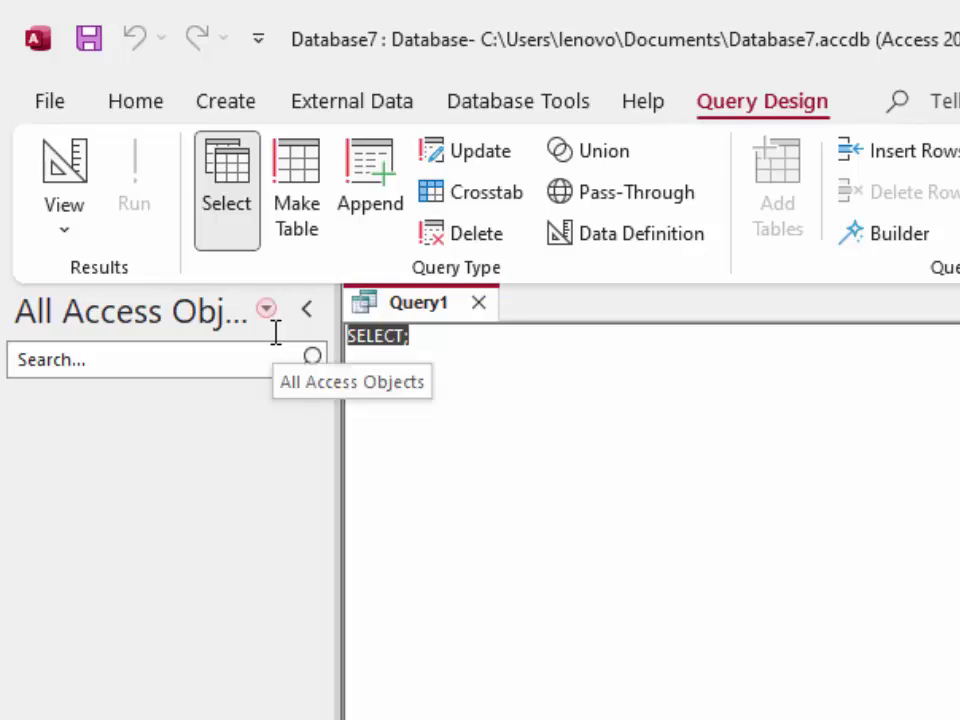
{"action": "key", "text": "BackSpace"}
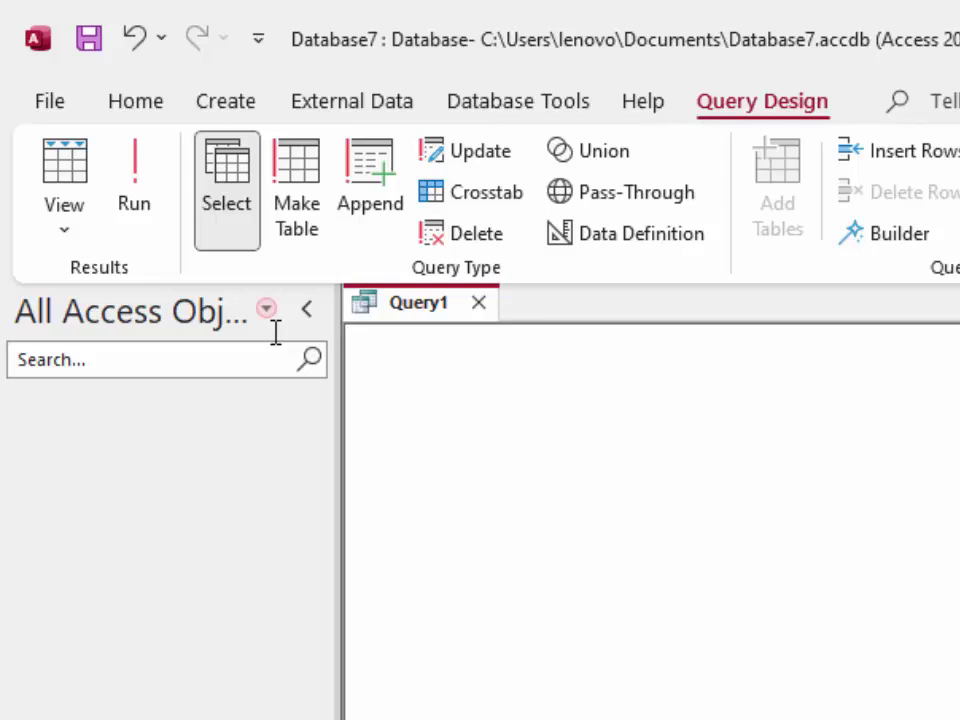
Type 'create table School(Roll_no int,Name_of_Students Section' into the SQL editor
{"action": "type", "text": "cre"}
{"action": "type", "text": "ate t"}
{"action": "type", "text": "abl"}
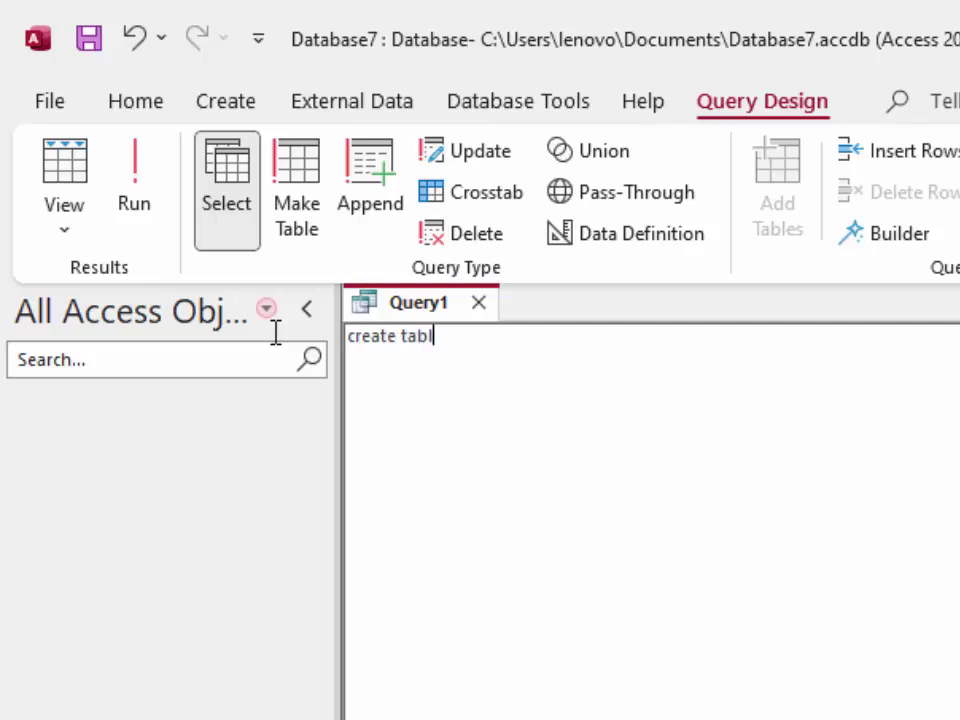
{"action": "type", "text": "e"}
{"action": "type", "text": " Sch"}
{"action": "type", "text": "ool"}
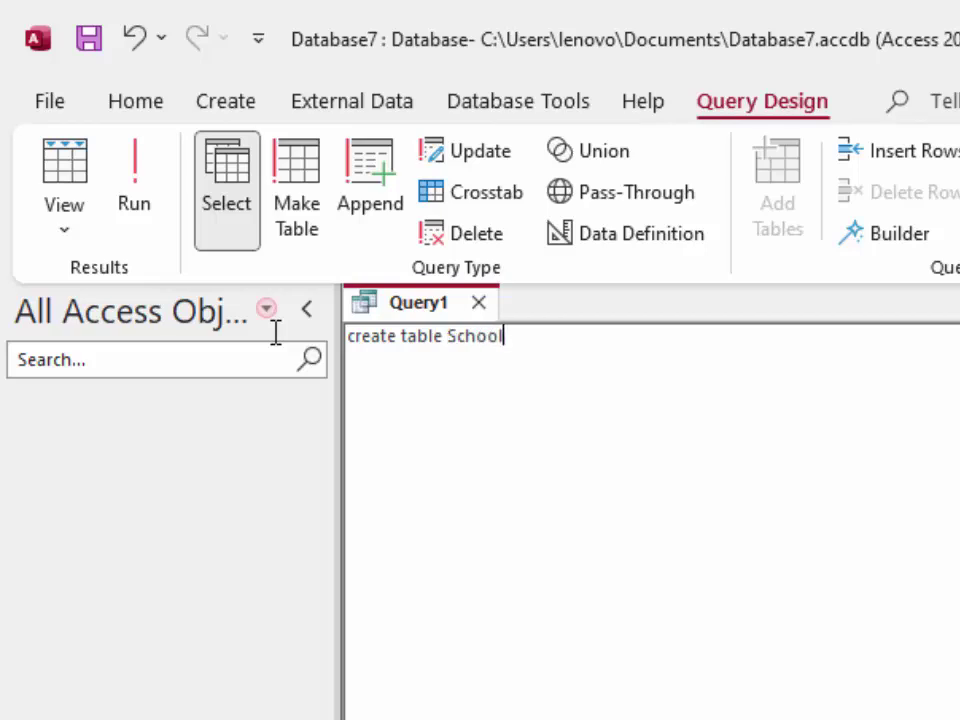
{"action": "type", "text": "("}
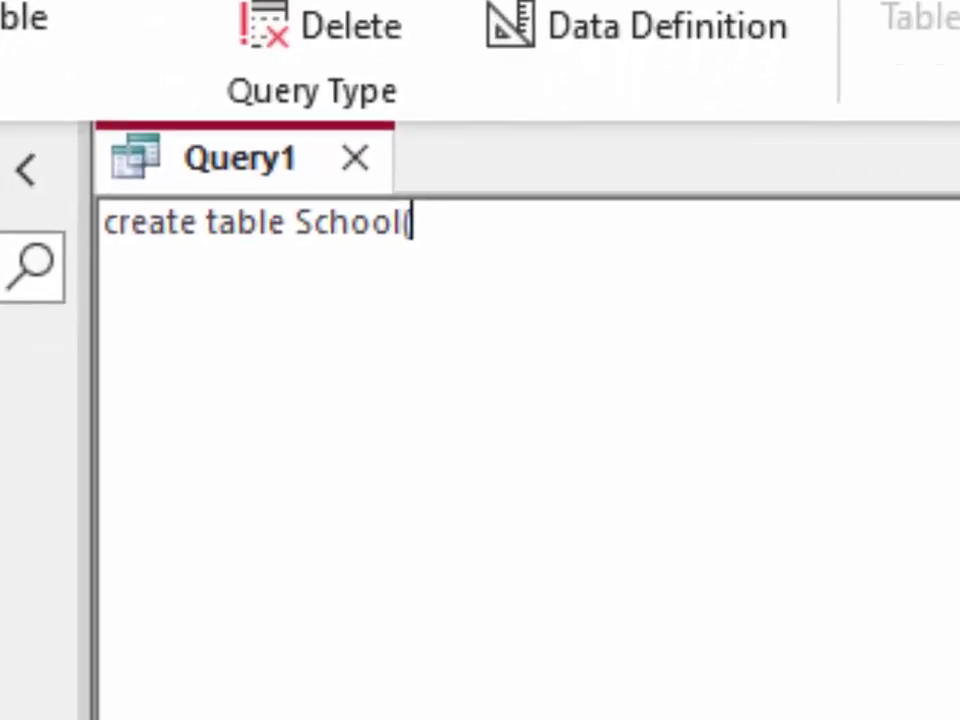
{"action": "type", "text": "Ro"}
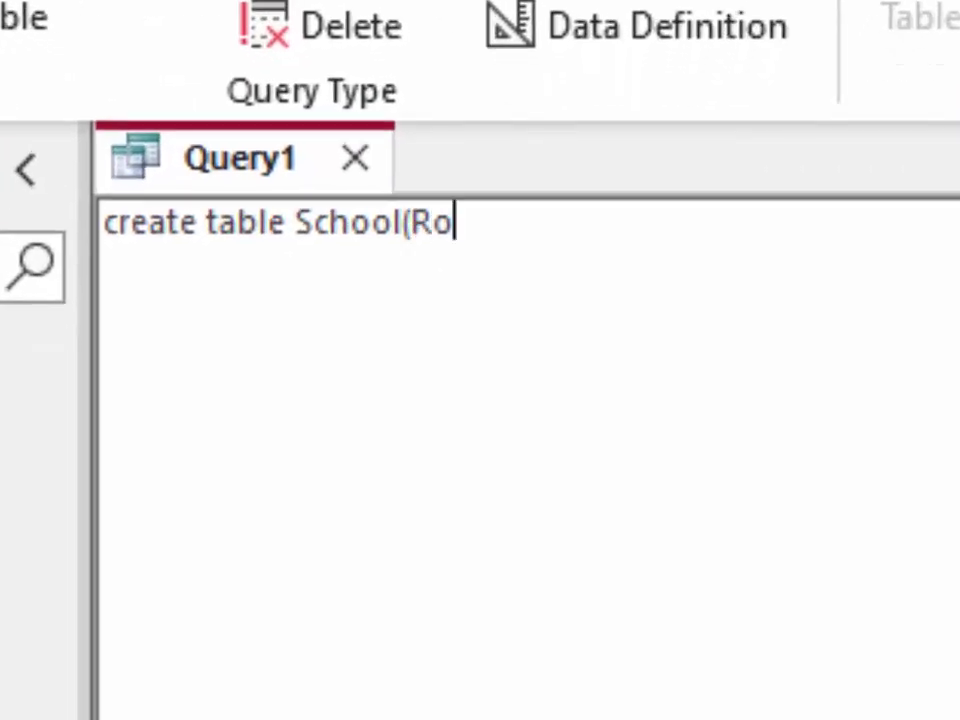
{"action": "type", "text": "ll_"}
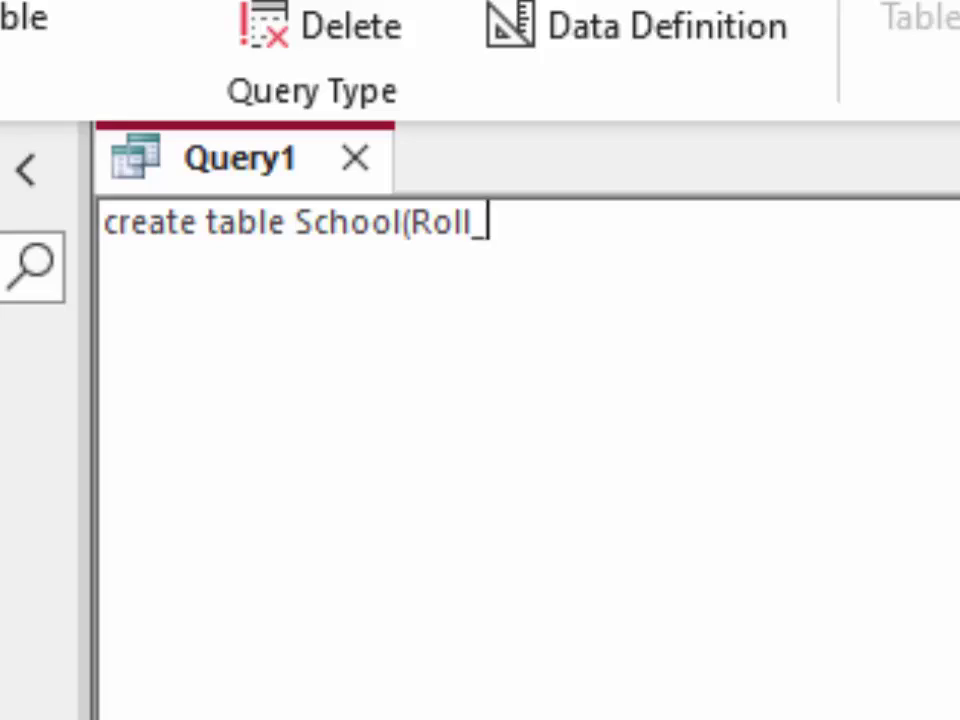
{"action": "type", "text": "m"}
{"action": "key", "text": "BackSpace"}
{"action": "type", "text": "no "}
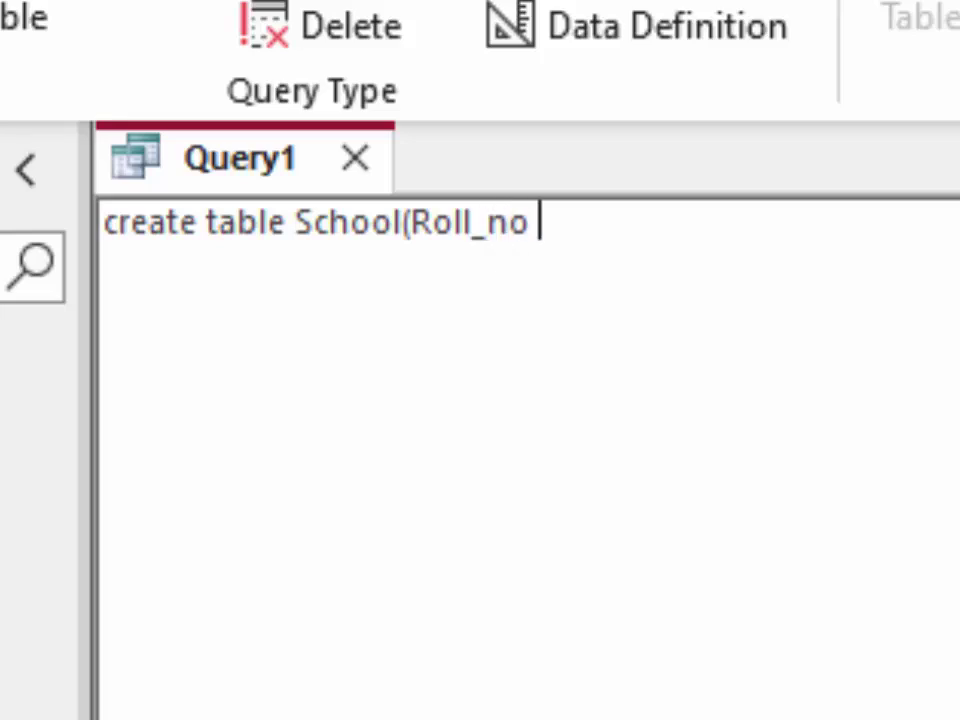
{"action": "type", "text": "int,"}
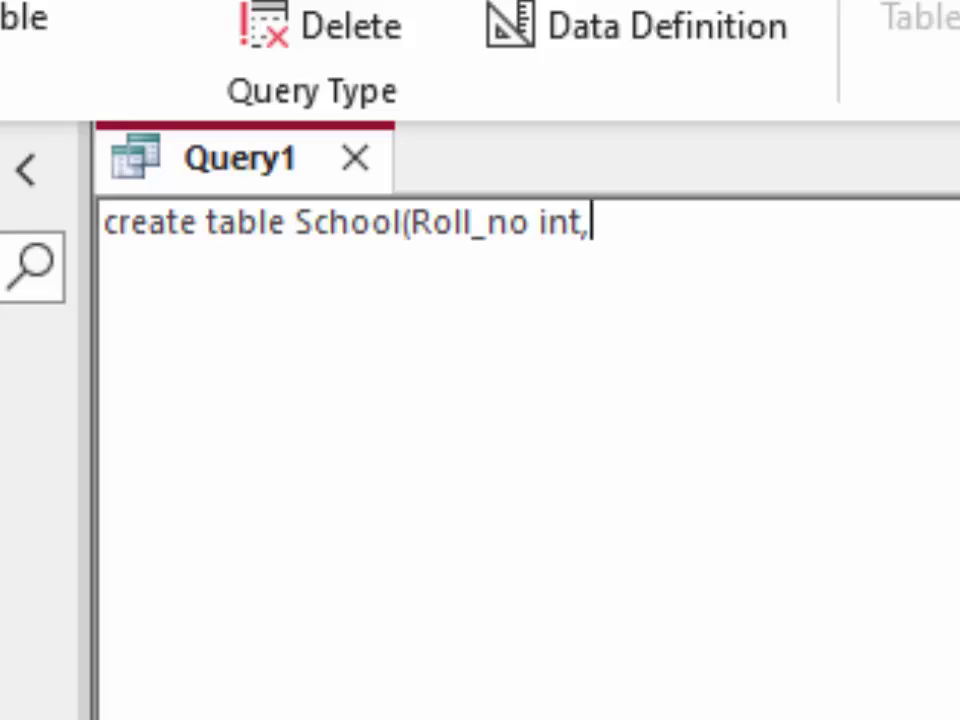
{"action": "type", "text": "N"}
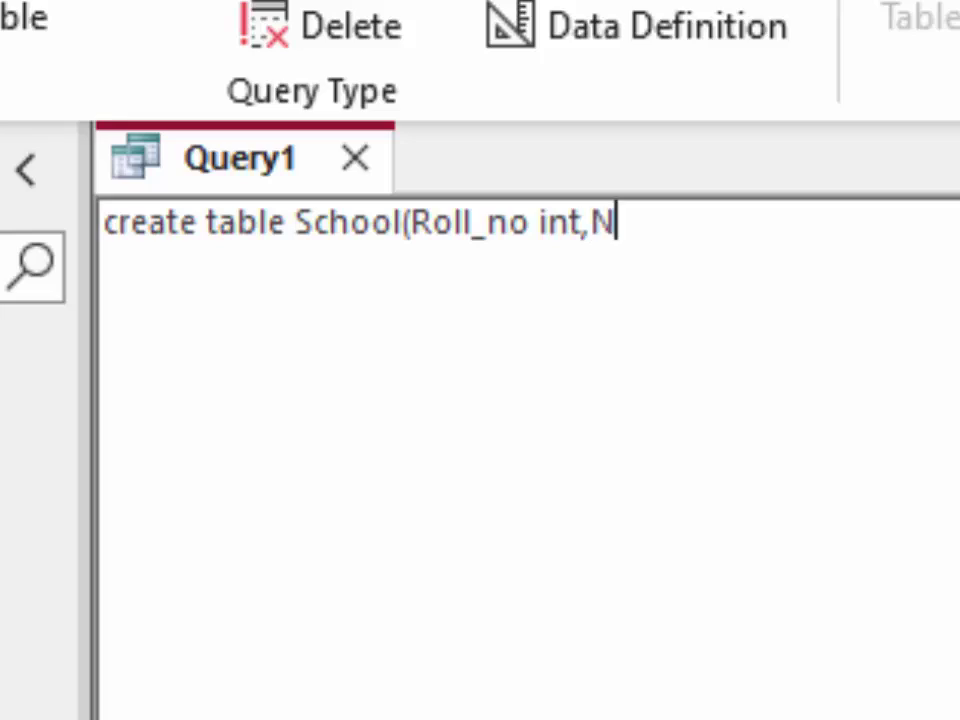
{"action": "type", "text": "ame"}
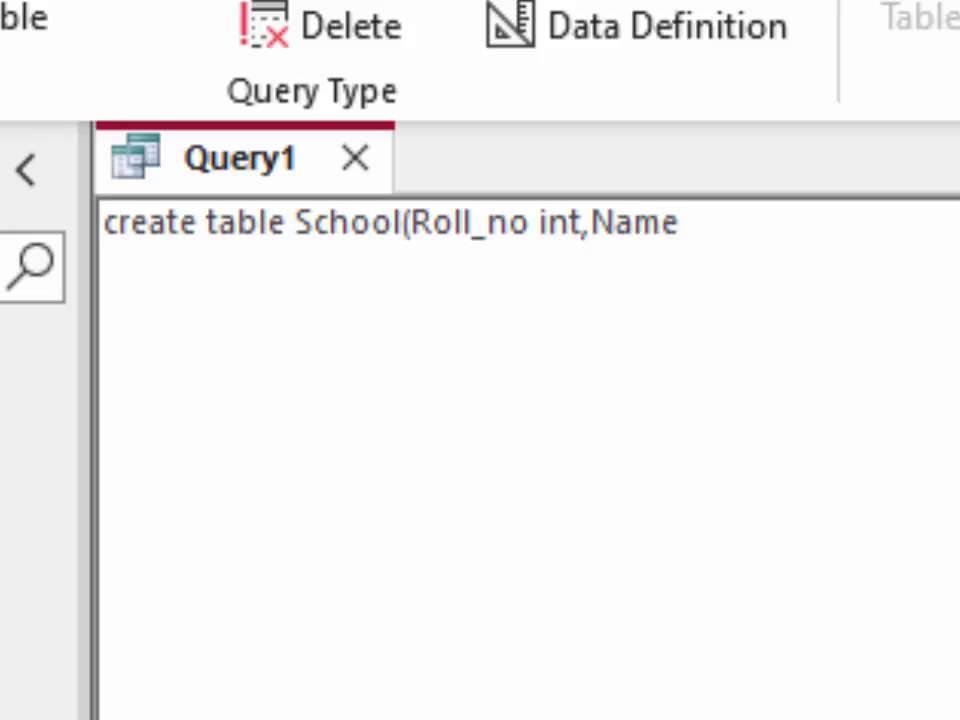
{"action": "type", "text": "_of_"}
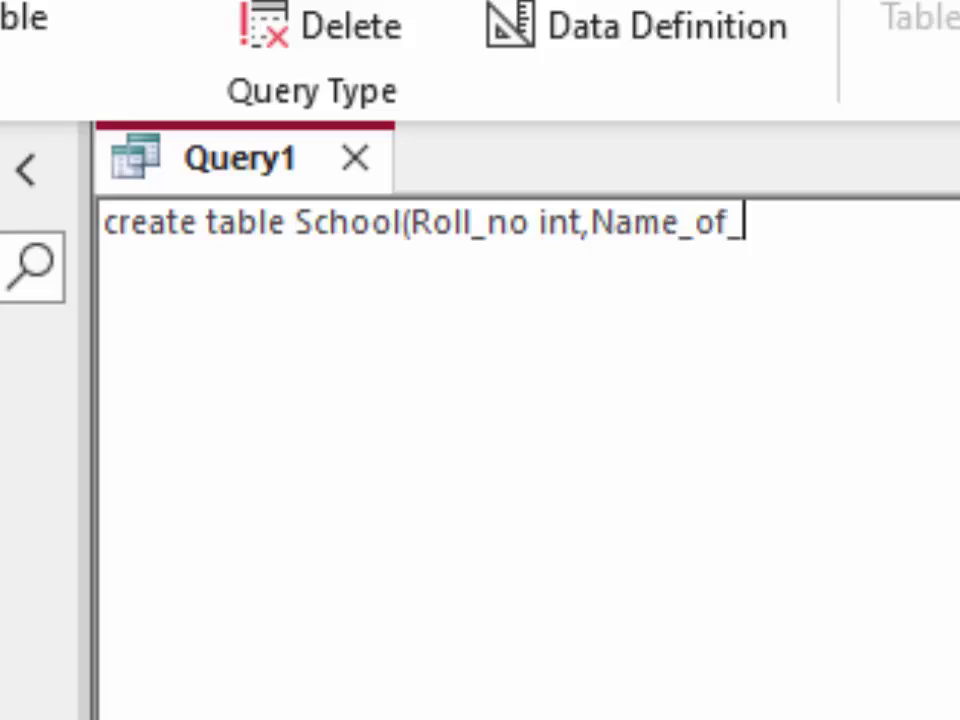
{"action": "type", "text": "Stu"}
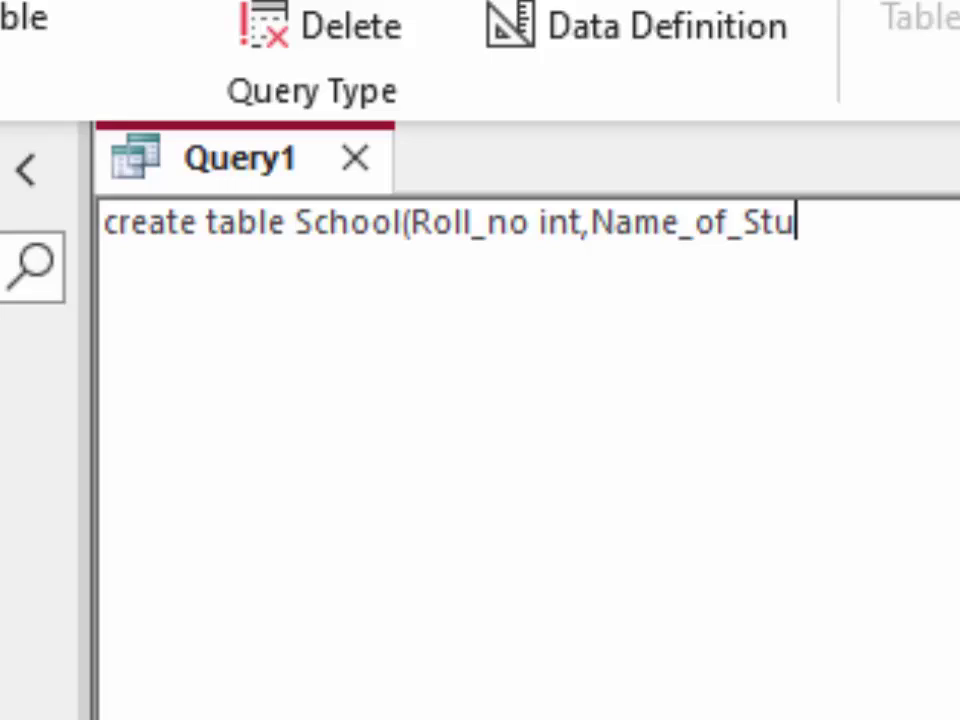
{"action": "type", "text": "d"}
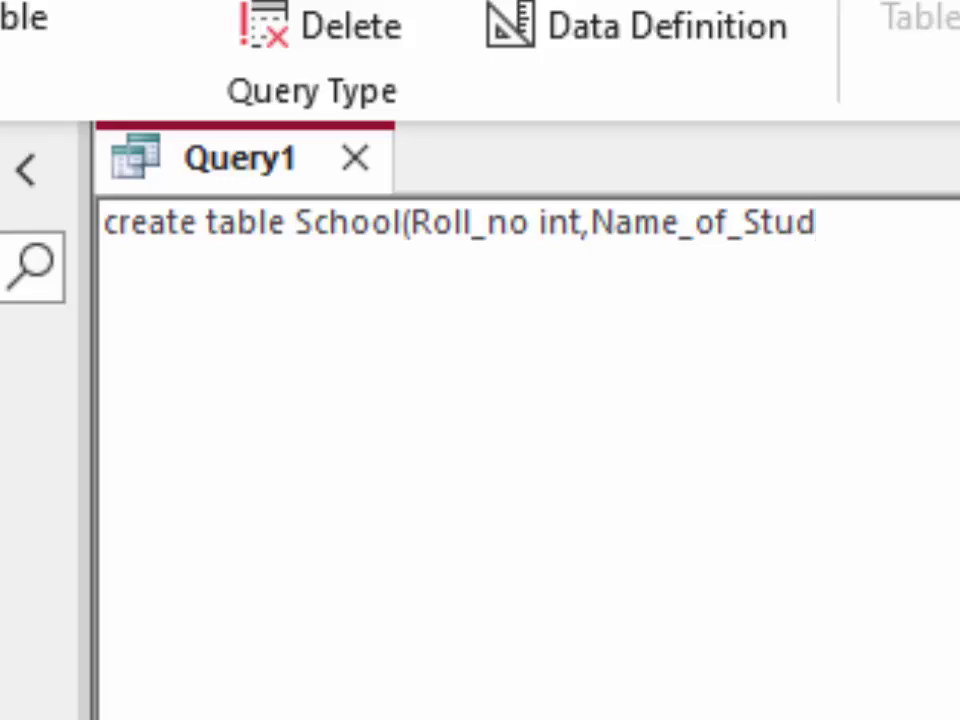
{"action": "type", "text": "ents"}
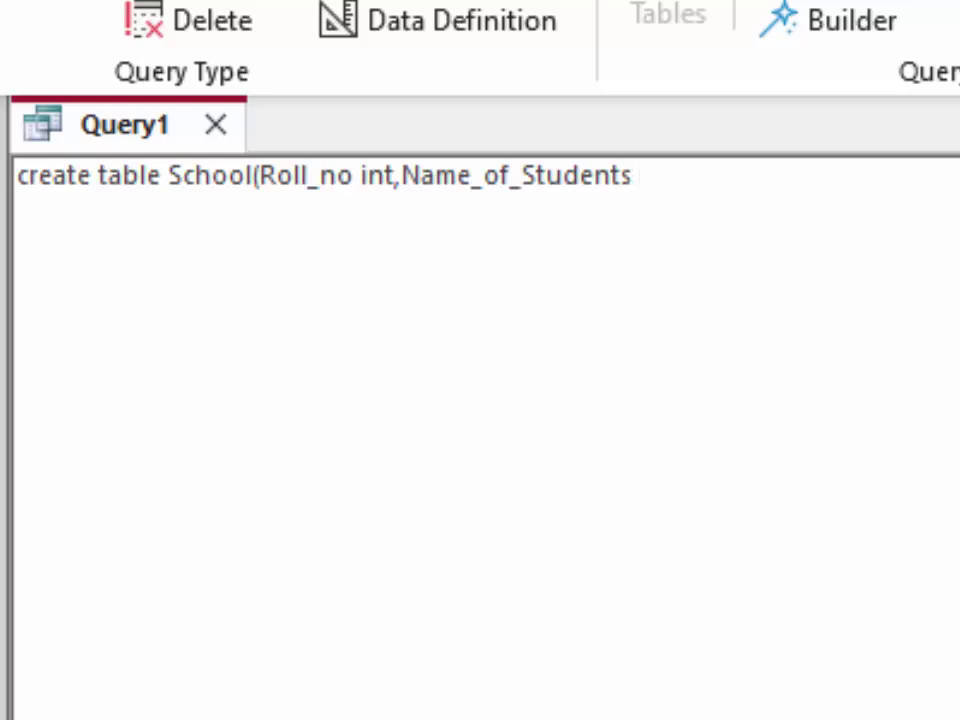
{"action": "type", "text": " Sec"}
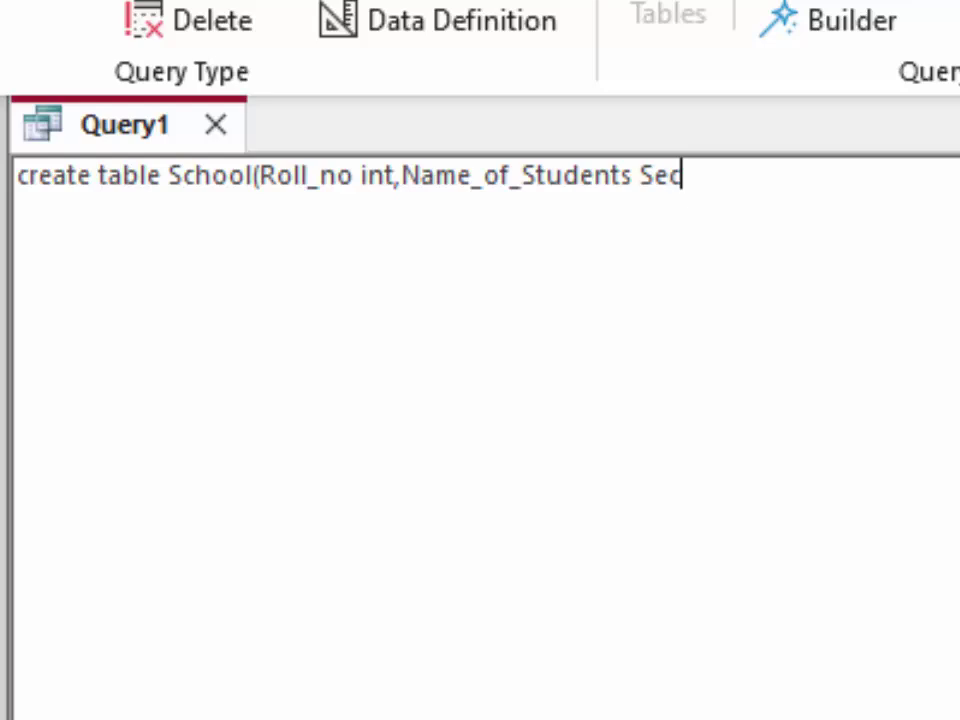
{"action": "type", "text": "tion"}
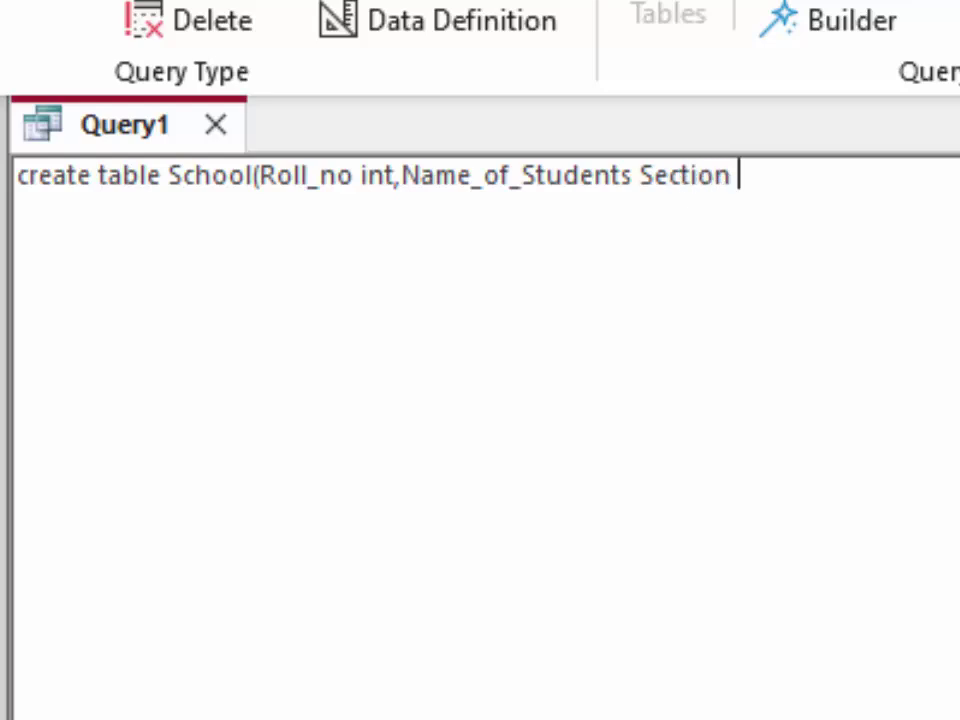
Complete 'create table School(Roll_no int,Name_of_Students varchar(30),Section int);' and select all of it
{"action": "left_click", "coordinate": [636, 183]}
{"action": "left_click", "coordinate": [641, 186]}
{"action": "key", "text": "BackSpace"}
{"action": "type", "text": "va"}
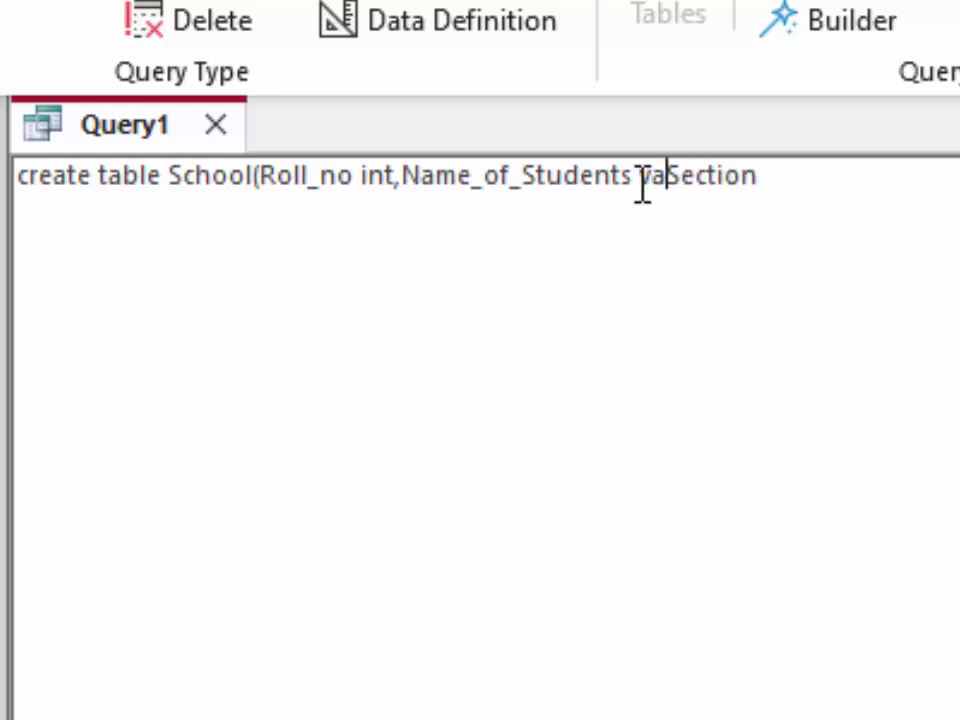
{"action": "type", "text": "rchar"}
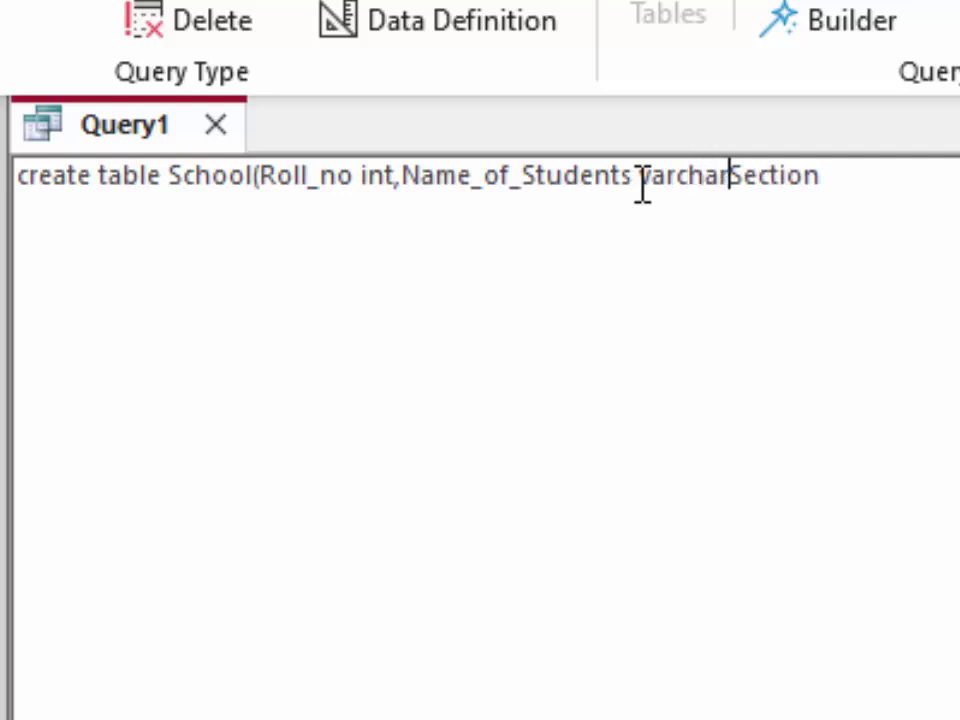
{"action": "type", "text": "(3"}
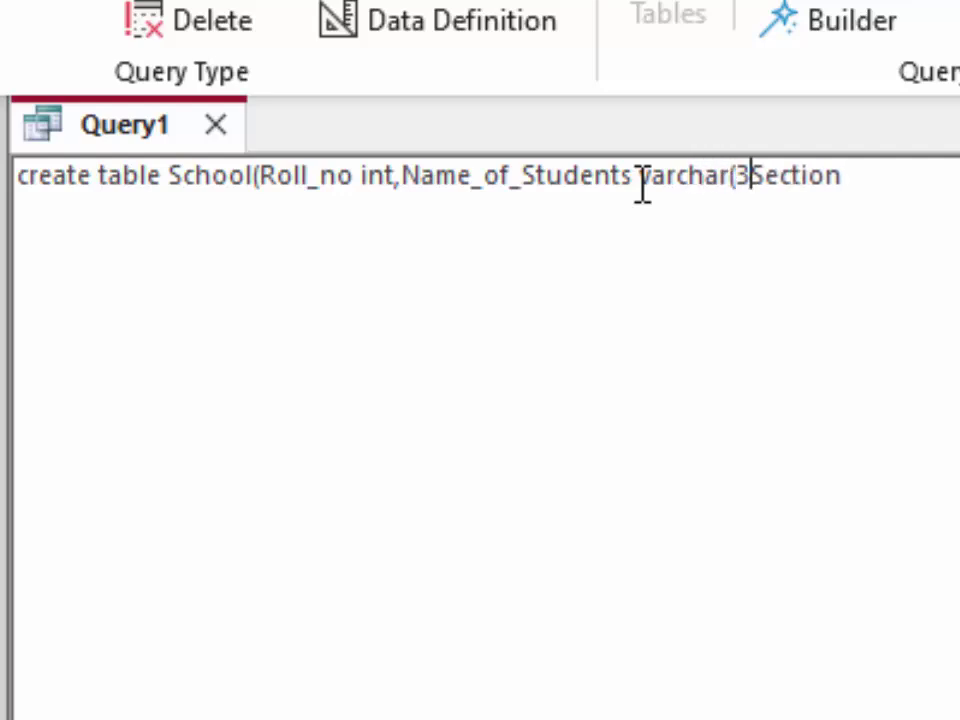
{"action": "type", "text": "0)"}
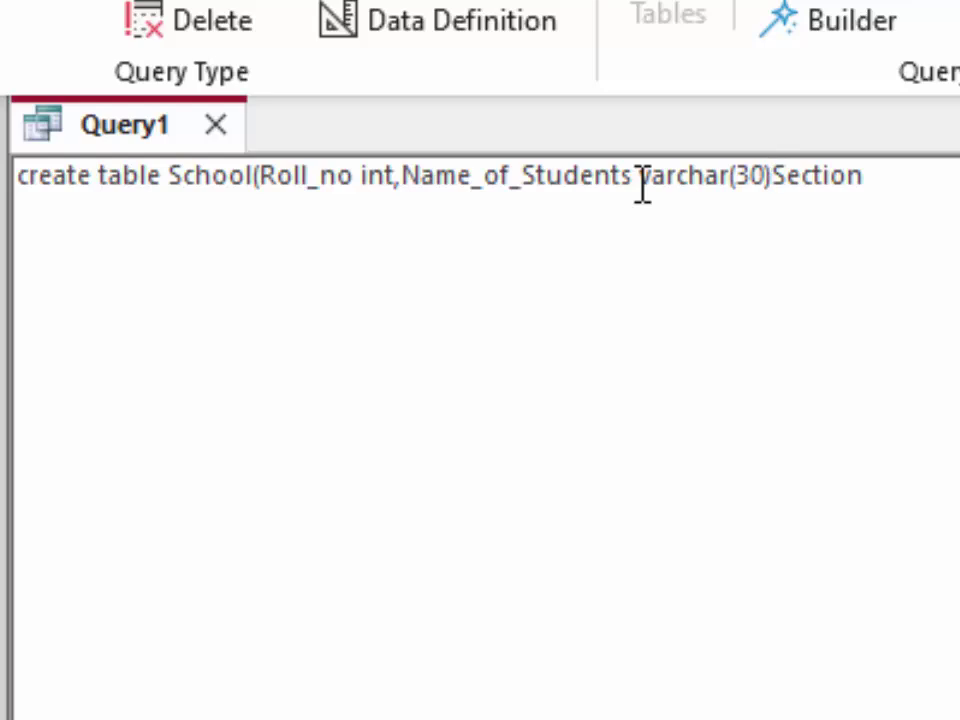
{"action": "type", "text": ","}
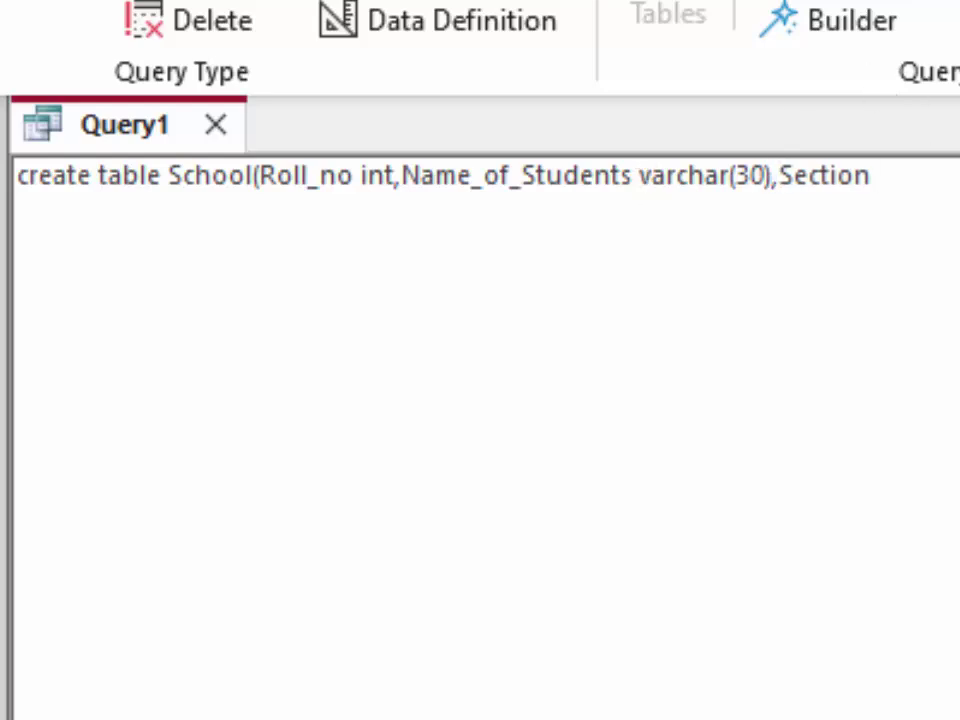
{"action": "left_click", "coordinate": [957, 148]}
{"action": "type", "text": "i"}
{"action": "type", "text": "nt"}
{"action": "type", "text": ");"}
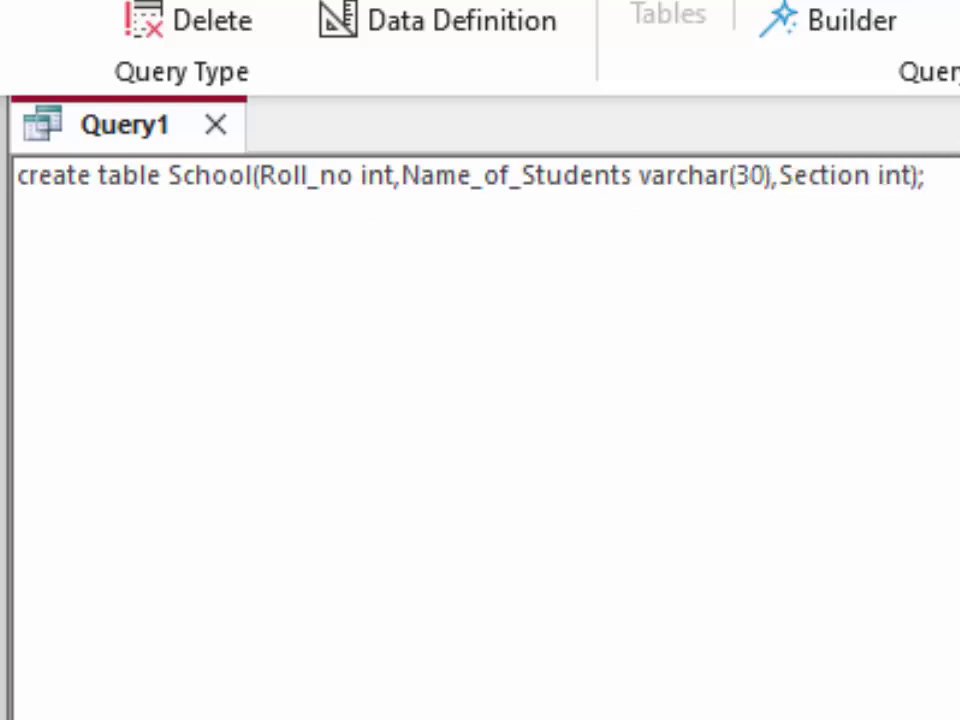
{"action": "key", "text": "ctrl+a"}
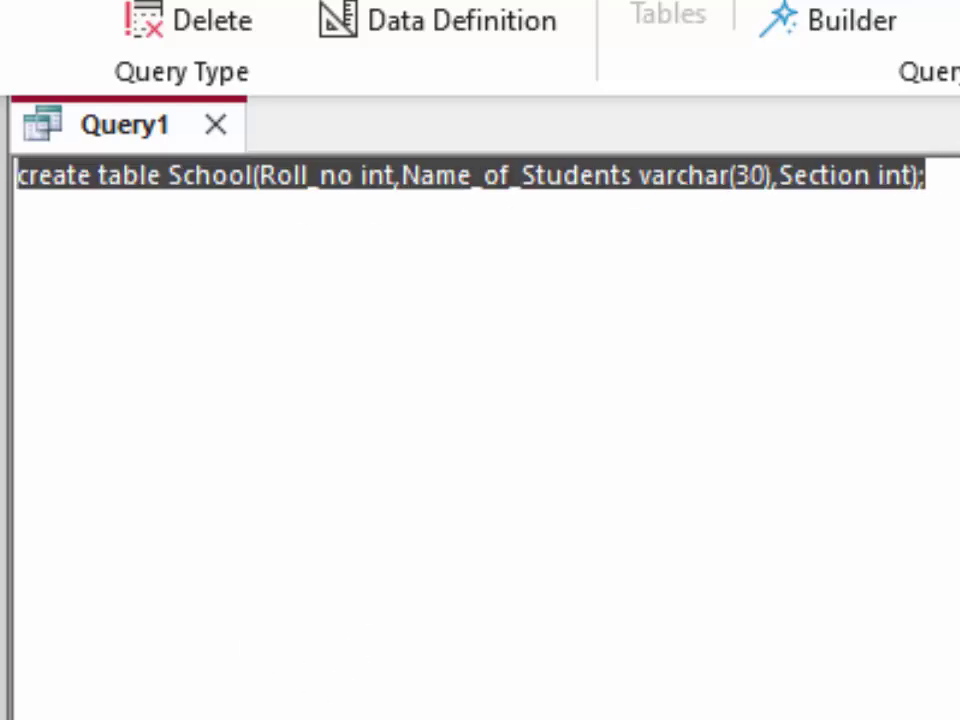
Run the query to create School, widen its Name_of_Students column, and keep the layout
{"action": "left_click", "coordinate": [120, 160]}
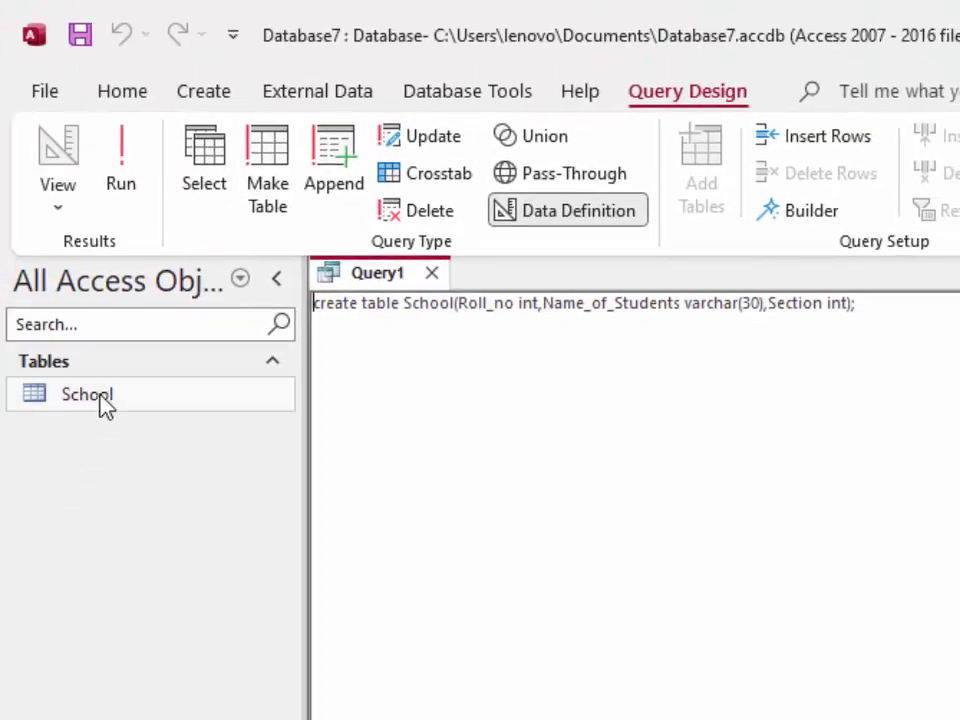
{"action": "double_click", "coordinate": [100, 400]}
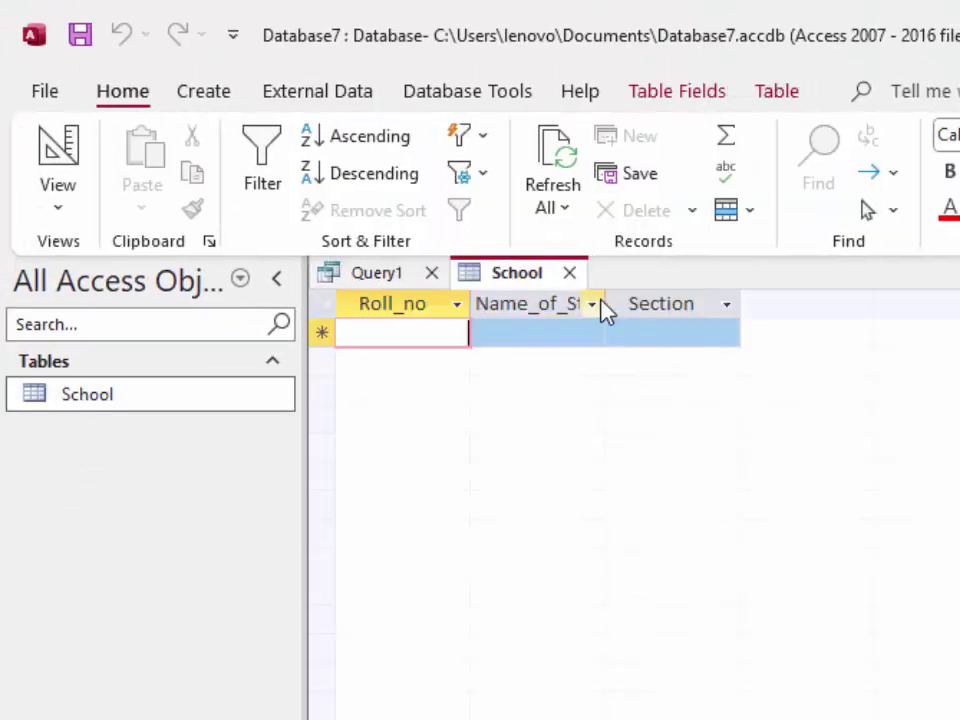
{"action": "left_click_drag", "start_coordinate": [604, 304], "coordinate": [644, 340]}
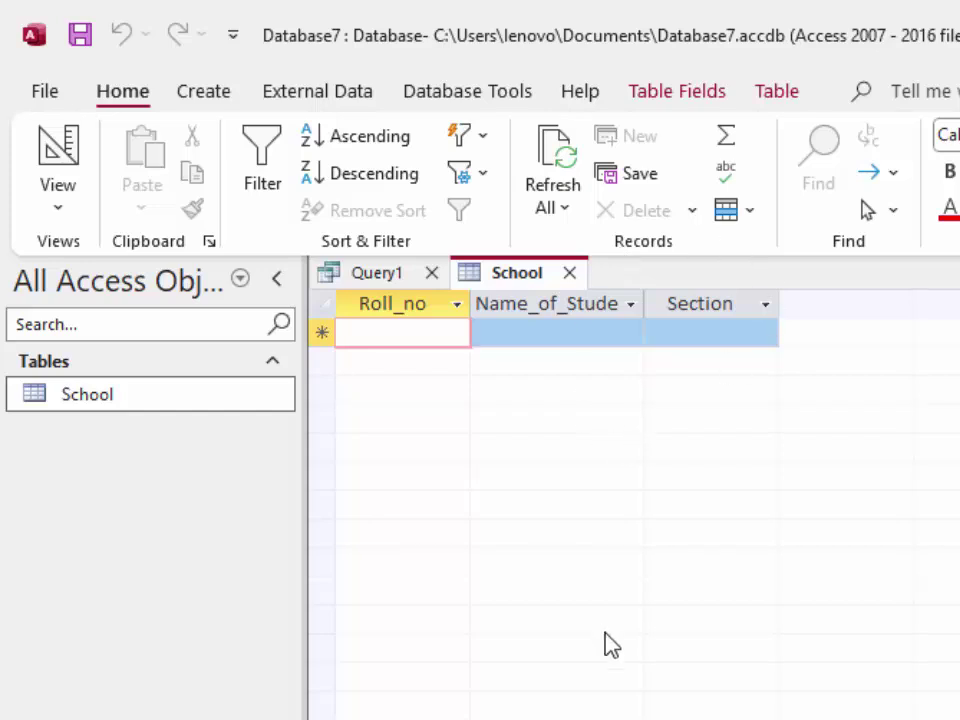
{"action": "left_click", "coordinate": [568, 275]}
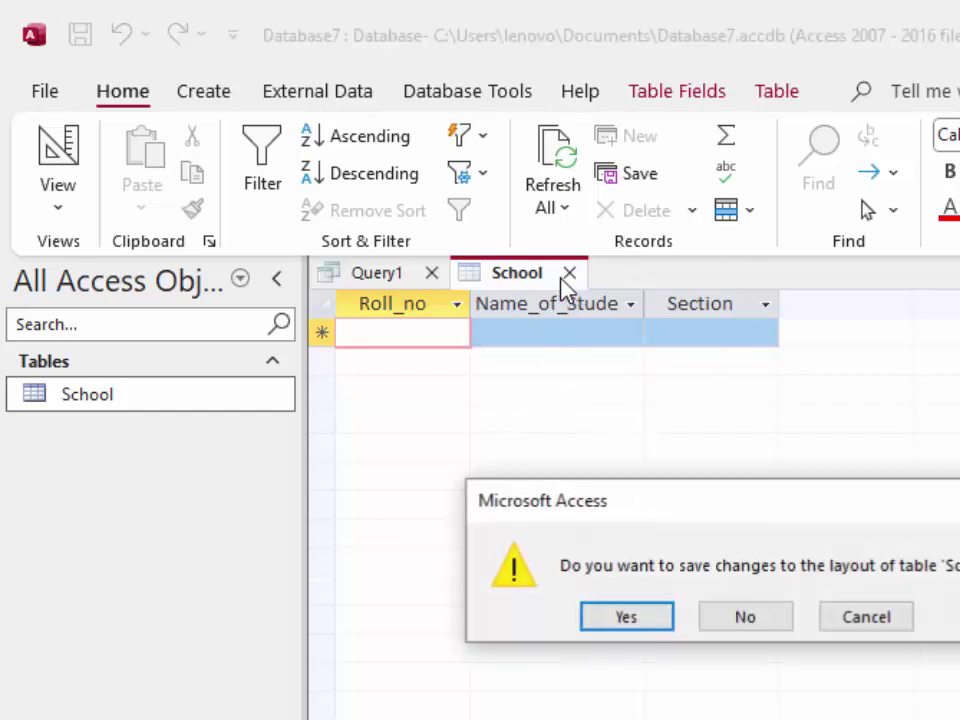
{"action": "left_click", "coordinate": [632, 621]}
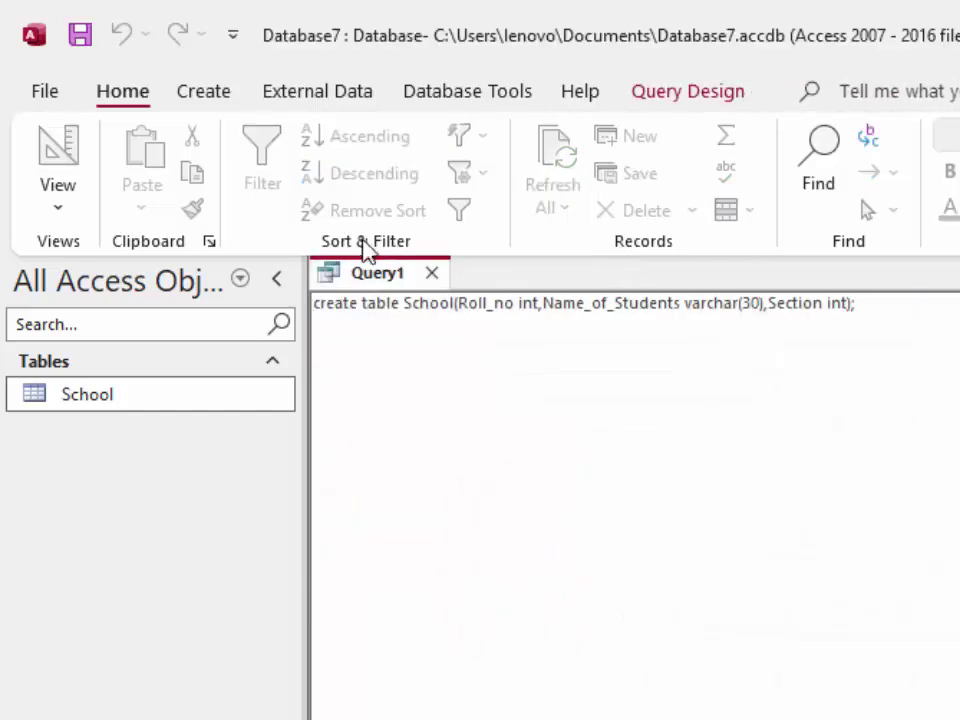
Save Query1 under the name SchoolQ
{"action": "right_click", "coordinate": [390, 278]}
{"action": "left_click", "coordinate": [460, 310]}
{"action": "key", "text": "BackSpace"}
{"action": "type", "text": "S"}
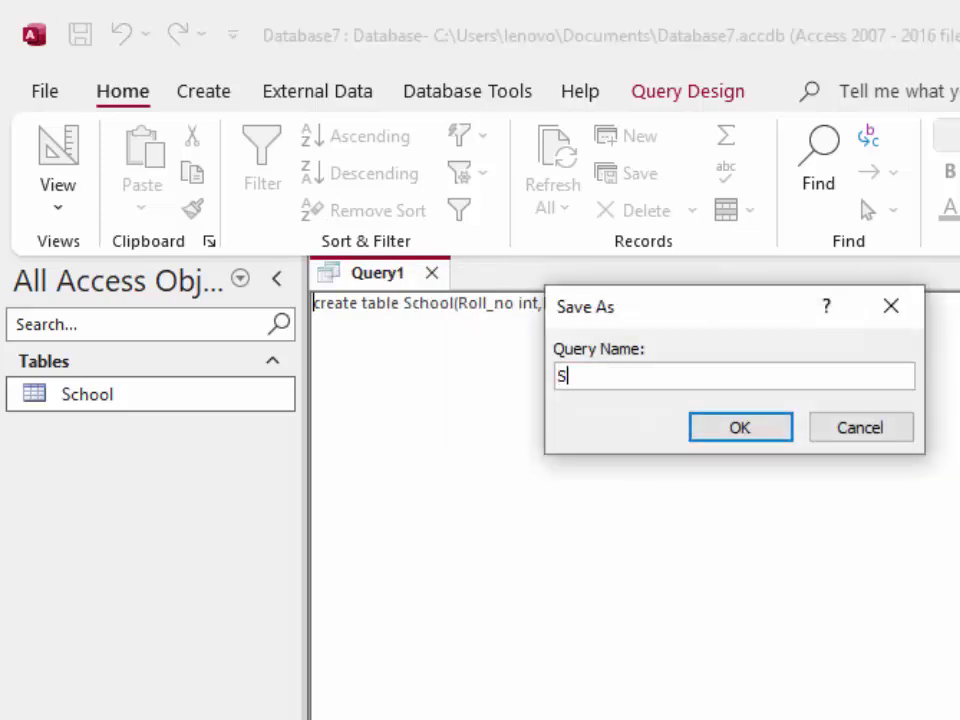
{"action": "type", "text": "chool"}
{"action": "type", "text": "Q"}
{"action": "key", "text": "Return"}
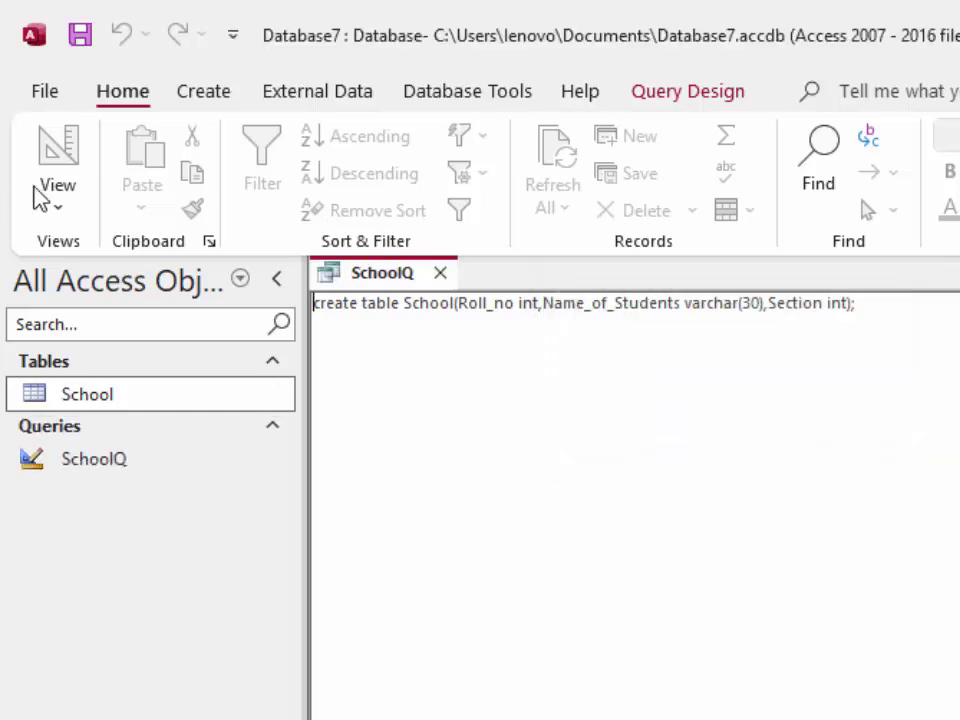
Close SchoolQ and start a new query in SQL view with SELECT; cleared
{"action": "left_click", "coordinate": [439, 275]}
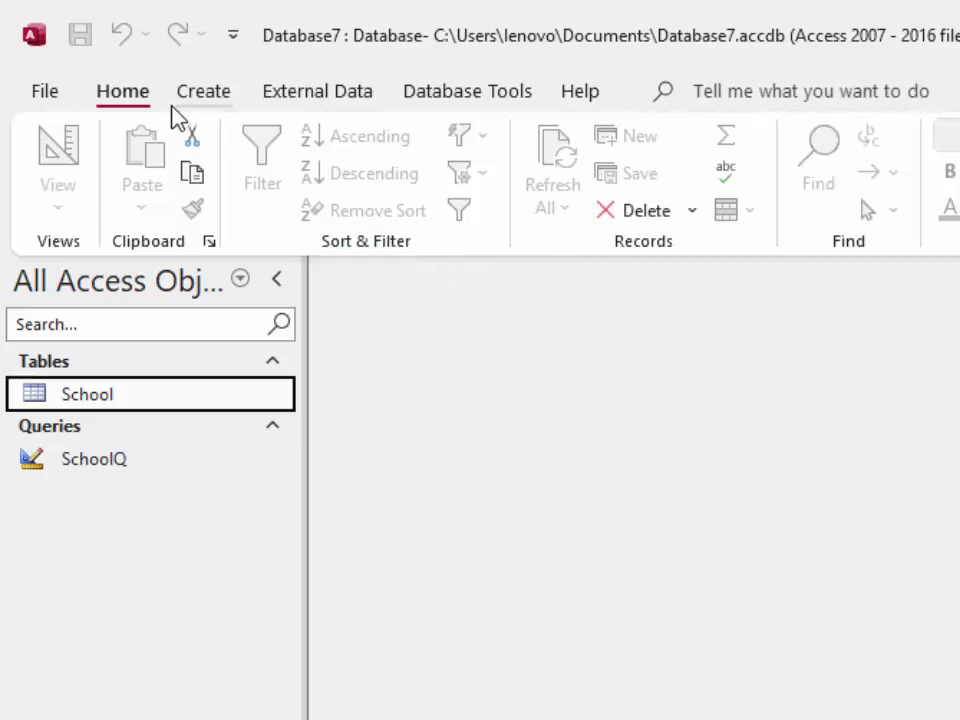
{"action": "left_click", "coordinate": [186, 95]}
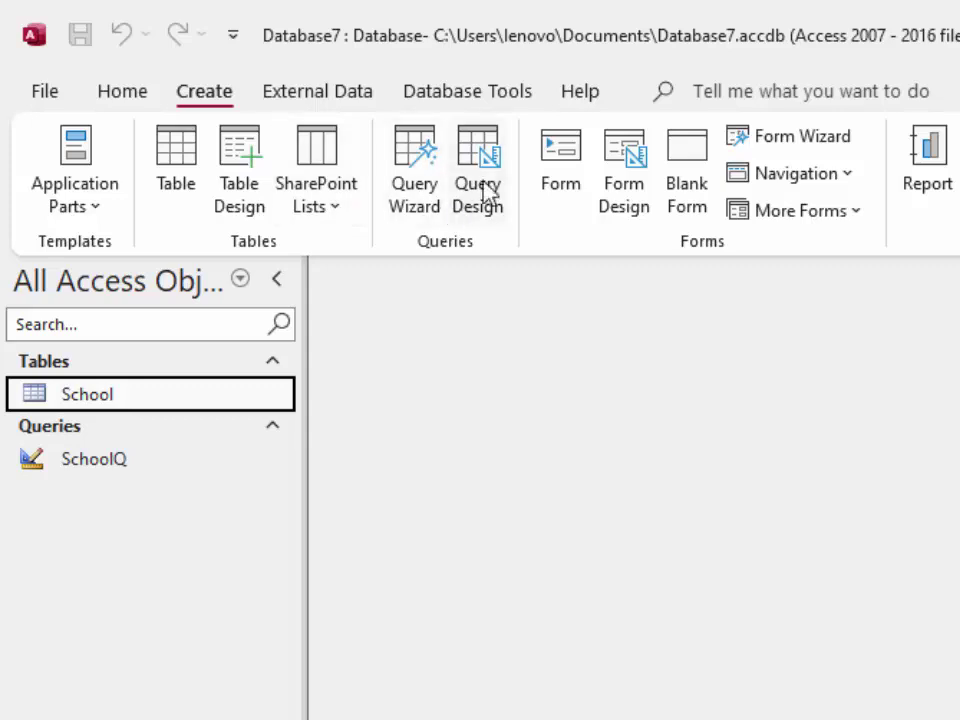
{"action": "left_click", "coordinate": [487, 178]}
{"action": "left_click", "coordinate": [68, 165]}
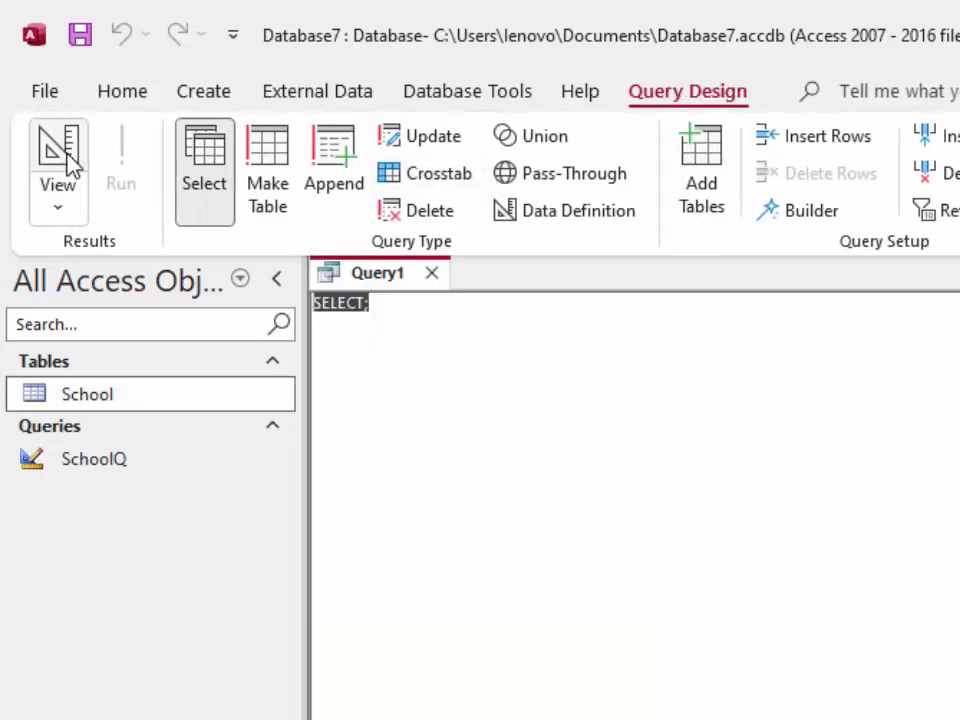
{"action": "left_click", "coordinate": [445, 302]}
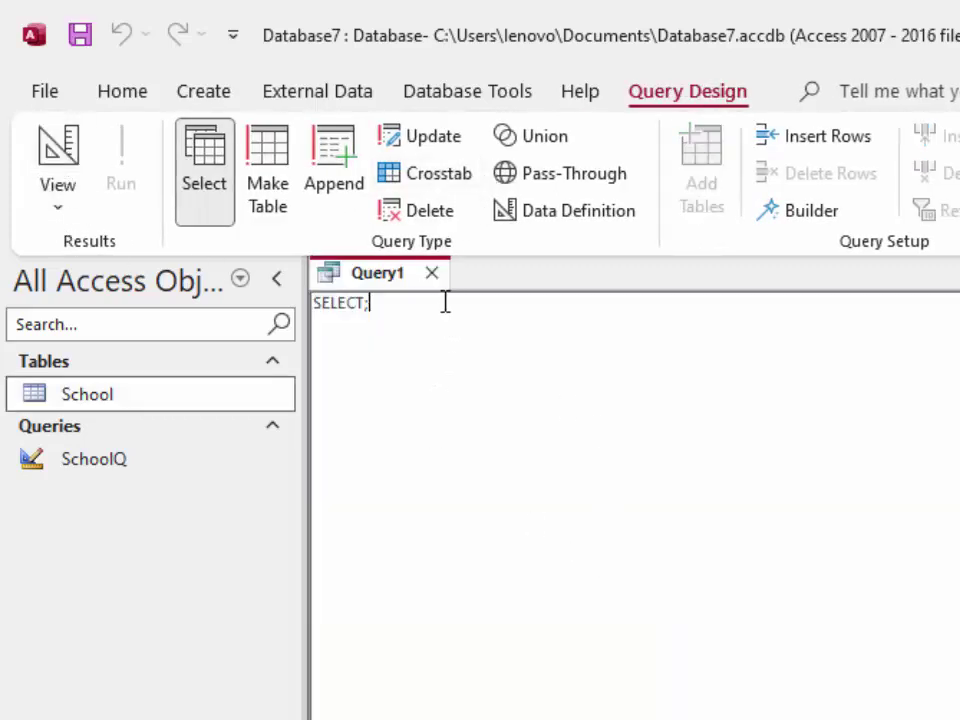
{"action": "key", "text": "BackSpace"}
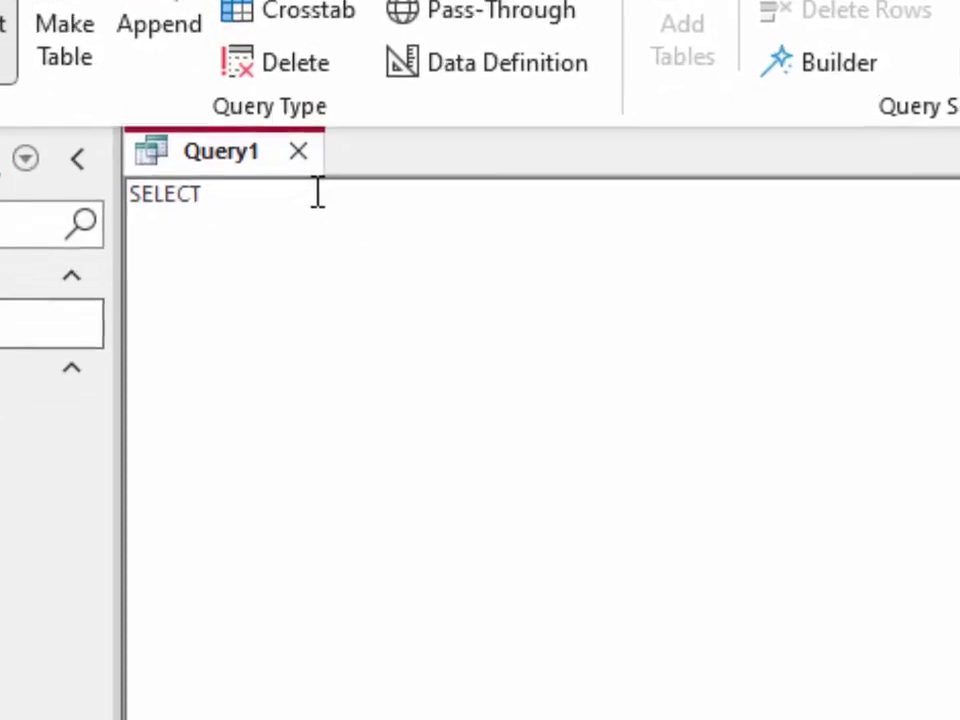
{"action": "key", "text": "BackSpace"}
{"action": "key", "text": "BackSpace"}
{"action": "key", "text": "BackSpace"}
{"action": "key", "text": "BackSpace"}
{"action": "key", "text": "BackSpace"}
{"action": "key", "text": "BackSpace"}
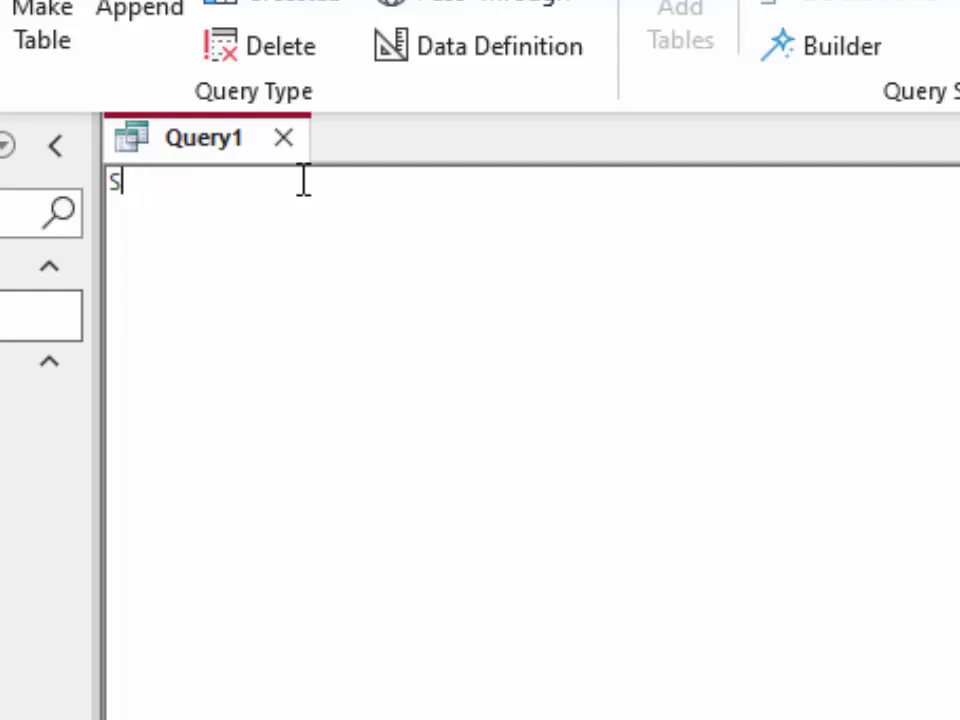
{"action": "key", "text": "BackSpace"}
Type 'alter School' and, on a new line, 'add column Computer int);'
{"action": "type", "text": "alter"}
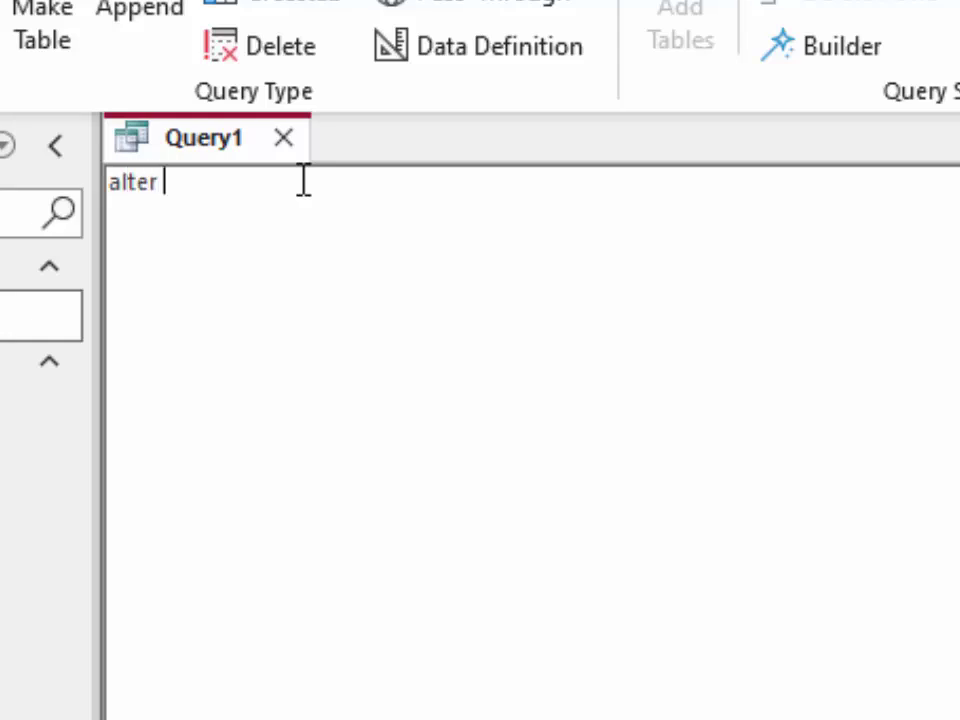
{"action": "type", "text": " t"}
{"action": "type", "text": "a"}
{"action": "key", "text": "BackSpace"}
{"action": "key", "text": "BackSpace"}
{"action": "type", "text": "Sc"}
{"action": "type", "text": "hoo"}
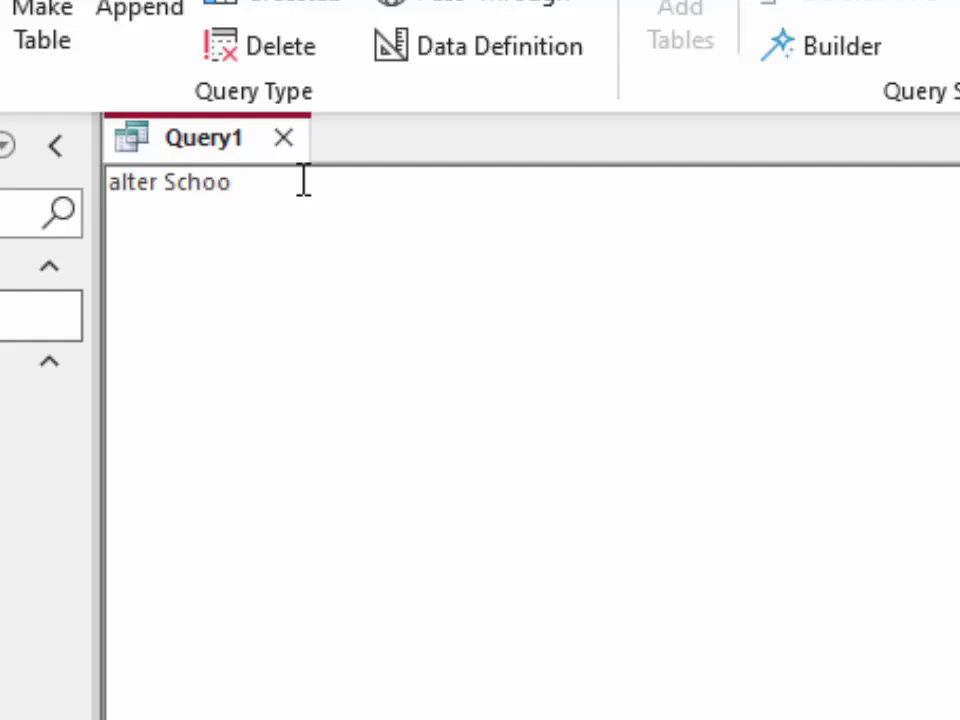
{"action": "type", "text": "l"}
{"action": "key", "text": "BackSpace"}
{"action": "type", "text": "ool"}
{"action": "key", "text": "Return"}
{"action": "type", "text": "add "}
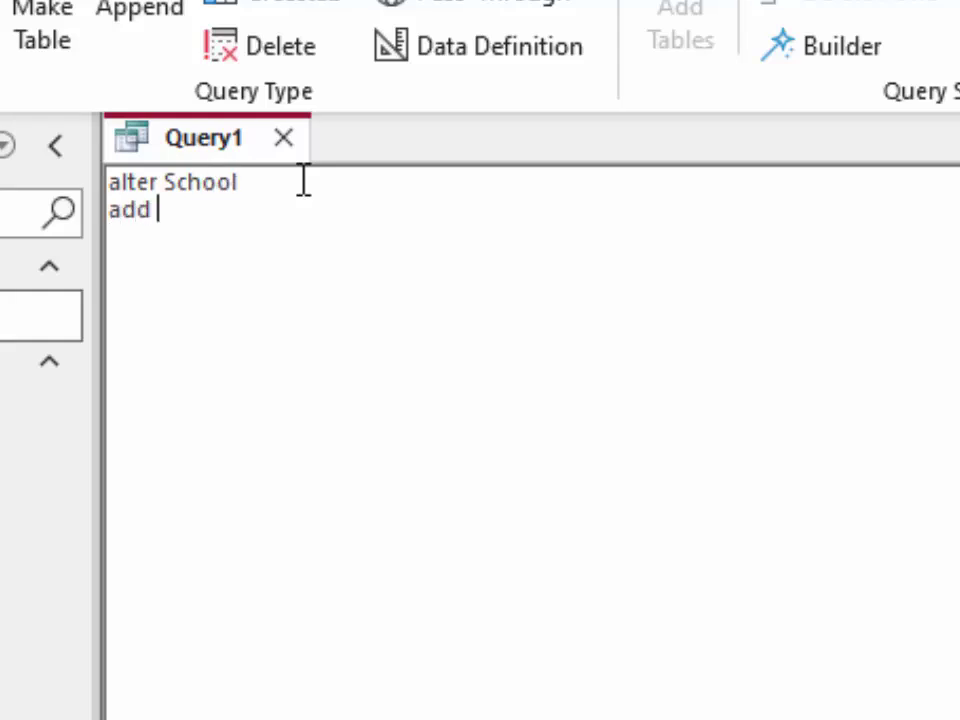
{"action": "type", "text": "column "}
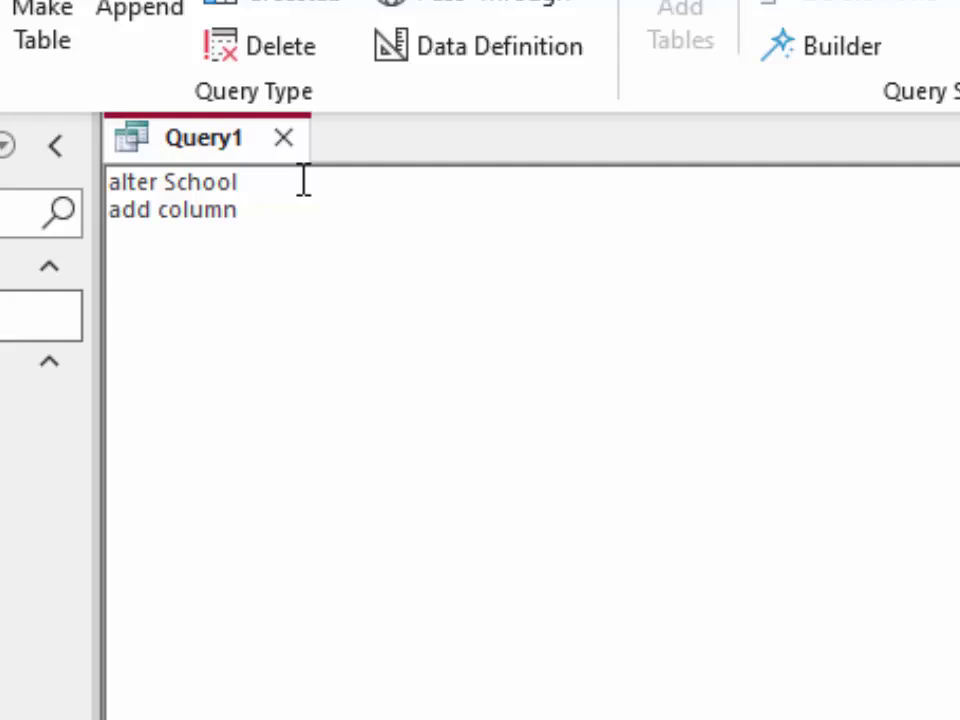
{"action": "type", "text": "Comp"}
{"action": "type", "text": "uter"}
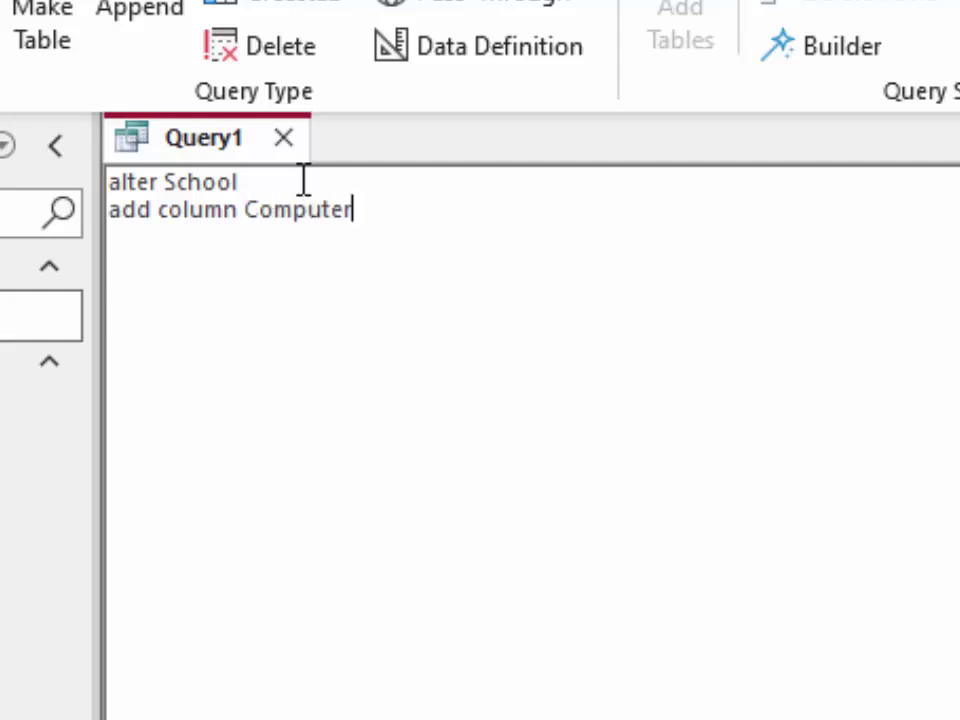
{"action": "type", "text": " in"}
{"action": "type", "text": "t);"}
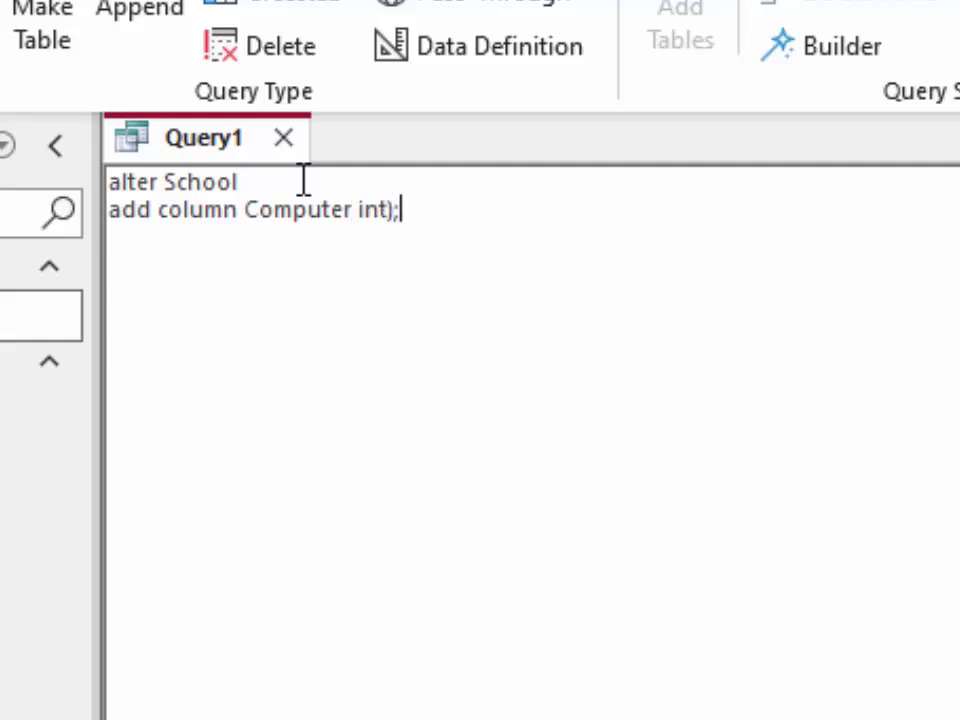
Dismiss the syntax error and fix the statement to read 'alter table School'
{"action": "left_click_drag", "start_coordinate": [465, 225], "coordinate": [105, 180]}
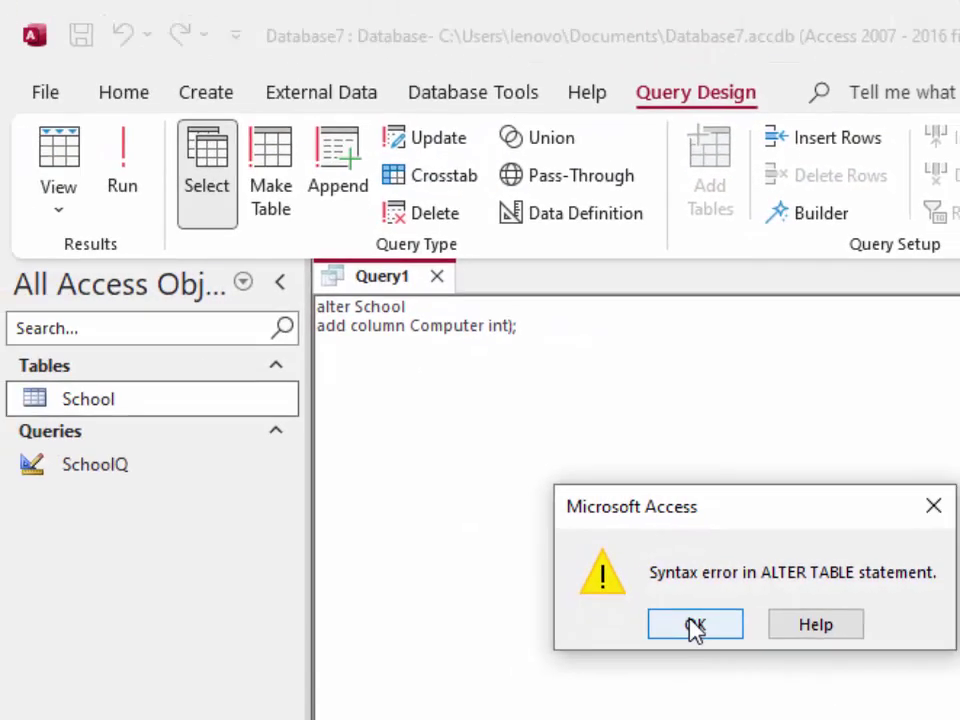
{"action": "left_click", "coordinate": [700, 566]}
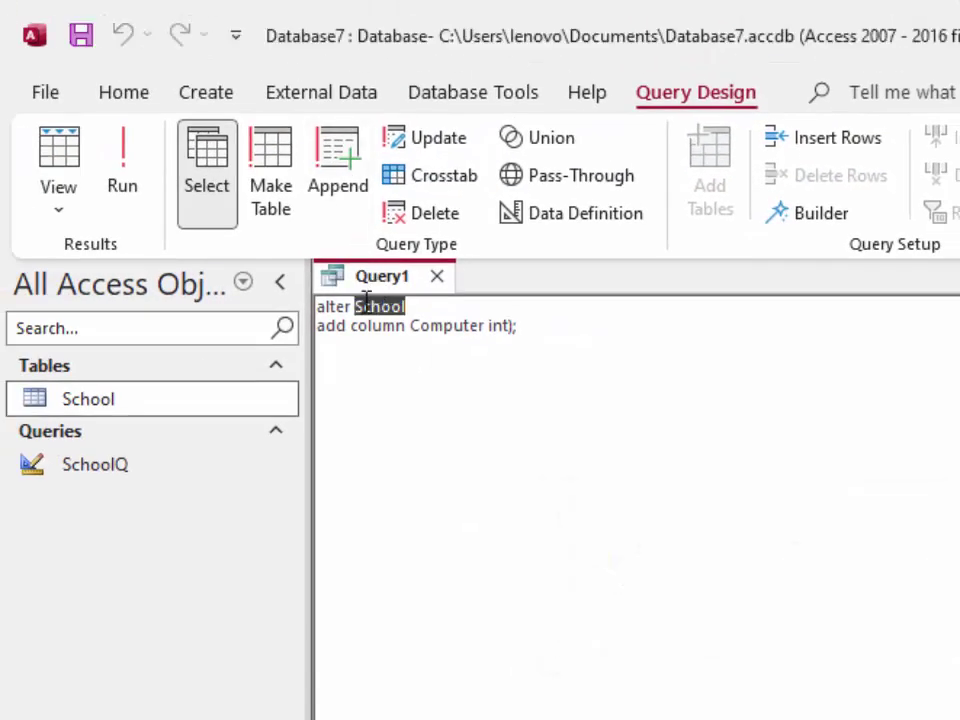
{"action": "left_click", "coordinate": [355, 306]}
{"action": "type", "text": "ta"}
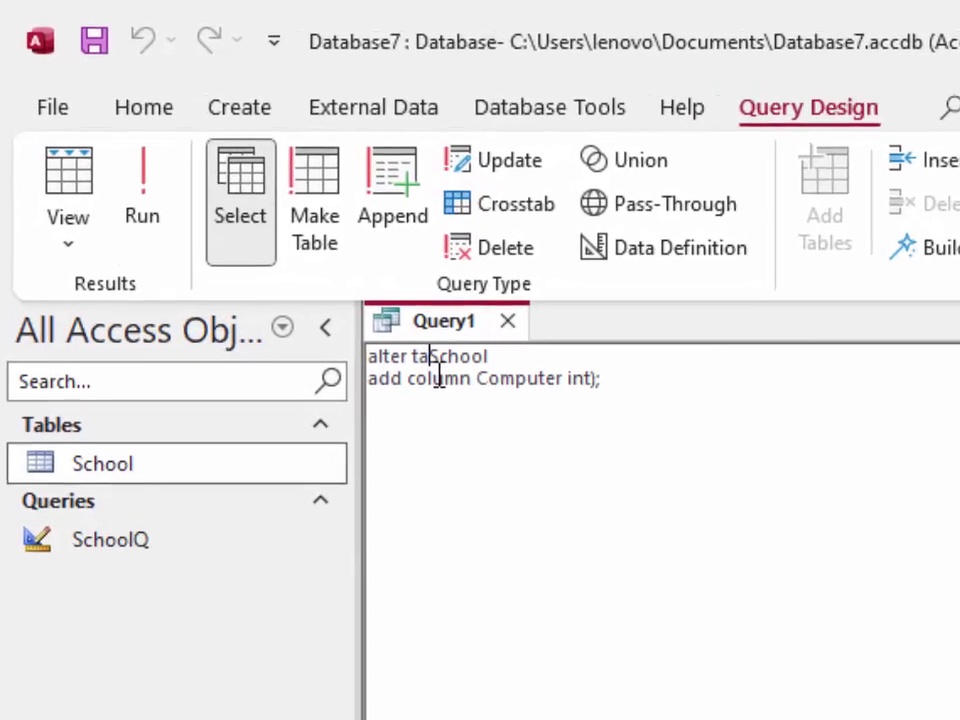
{"action": "type", "text": "ble"}
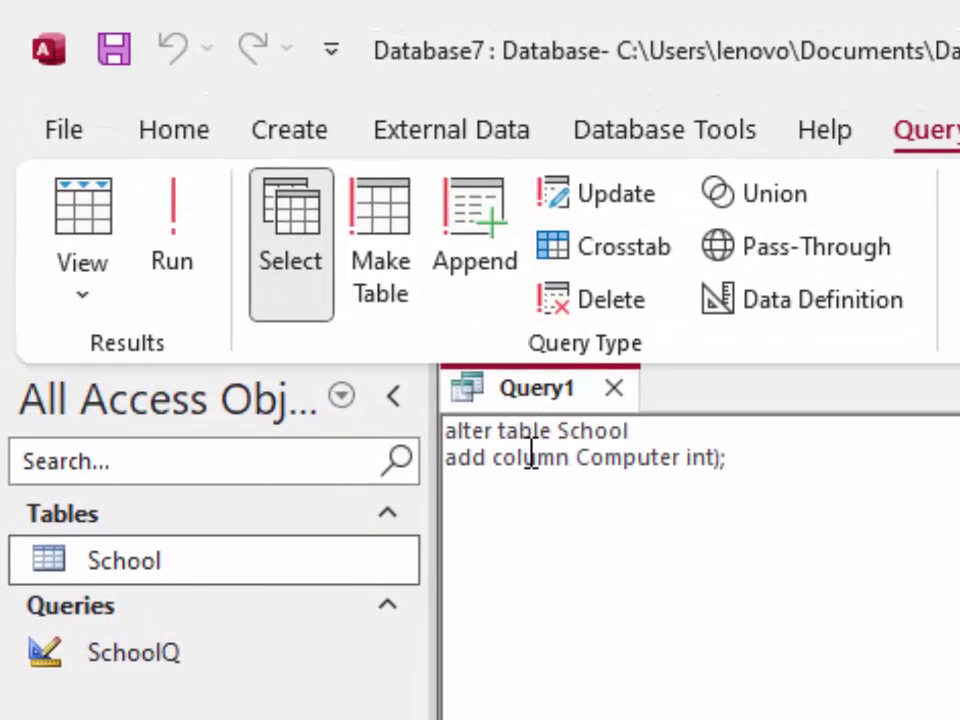
Run the ALTER TABLE statement and check School for the new Computer column
{"action": "left_click", "coordinate": [798, 468]}
{"action": "left_click_drag", "start_coordinate": [798, 468], "coordinate": [328, 392]}
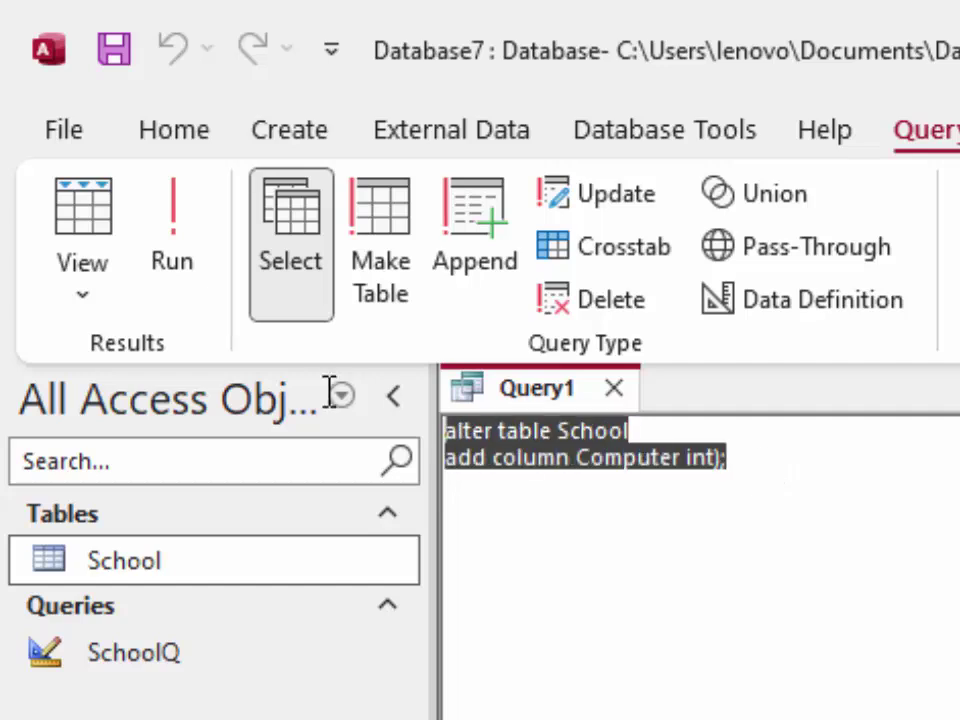
{"action": "left_click", "coordinate": [170, 205]}
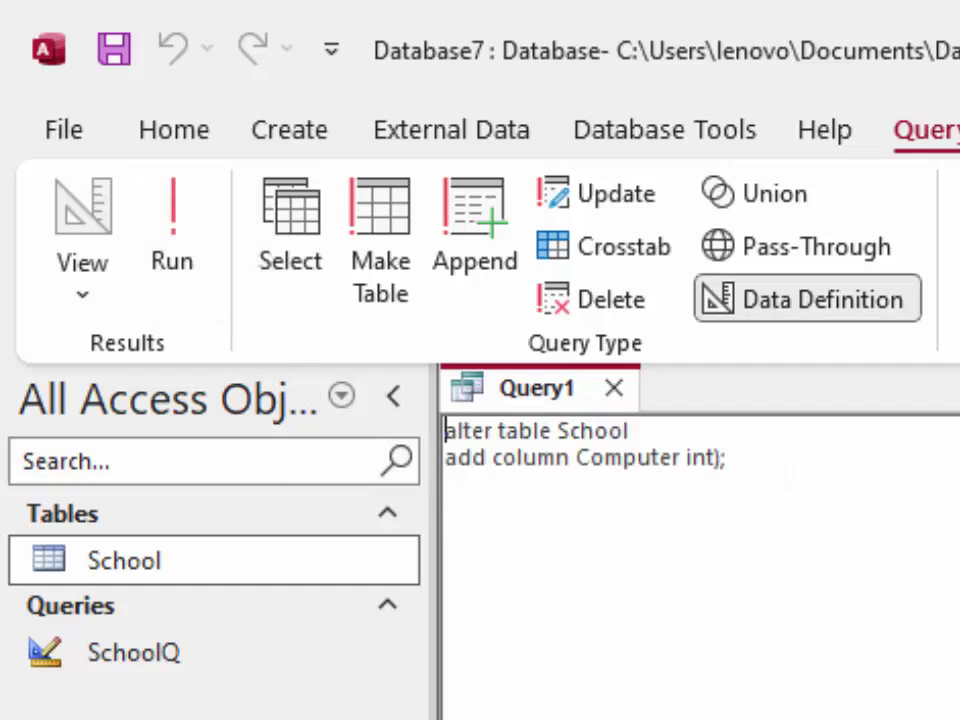
{"action": "double_click", "coordinate": [270, 572]}
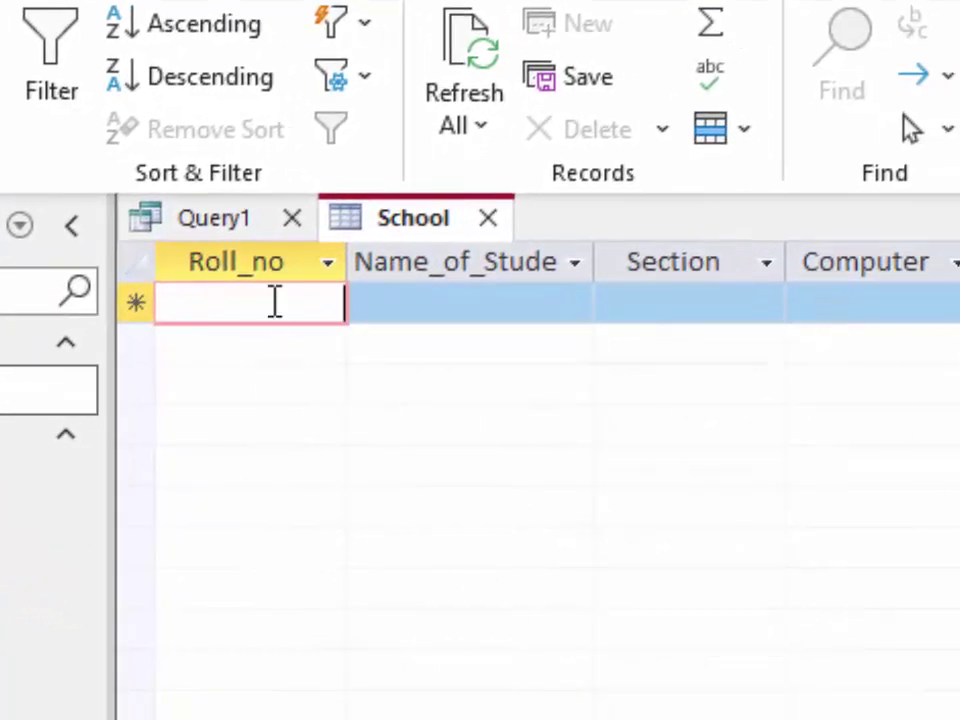
{"action": "left_click", "coordinate": [226, 222]}
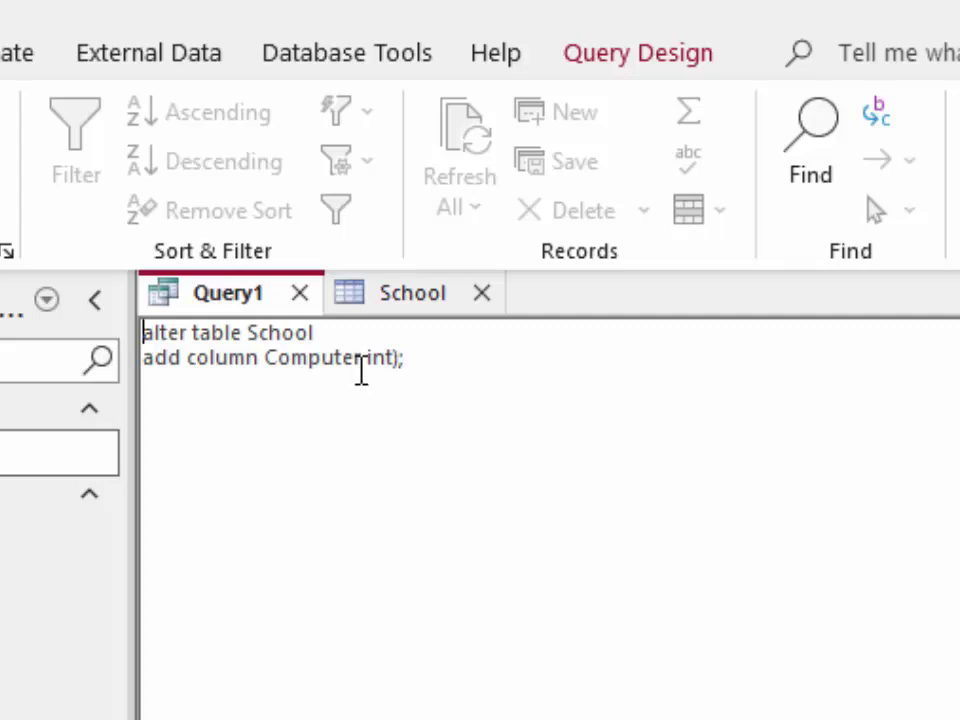
Change the statement to 'add column Maths int);', run it, and check School's Maths column
{"action": "key", "text": "BackSpace"}
{"action": "key", "text": "BackSpace"}
{"action": "key", "text": "BackSpace"}
{"action": "key", "text": "BackSpace"}
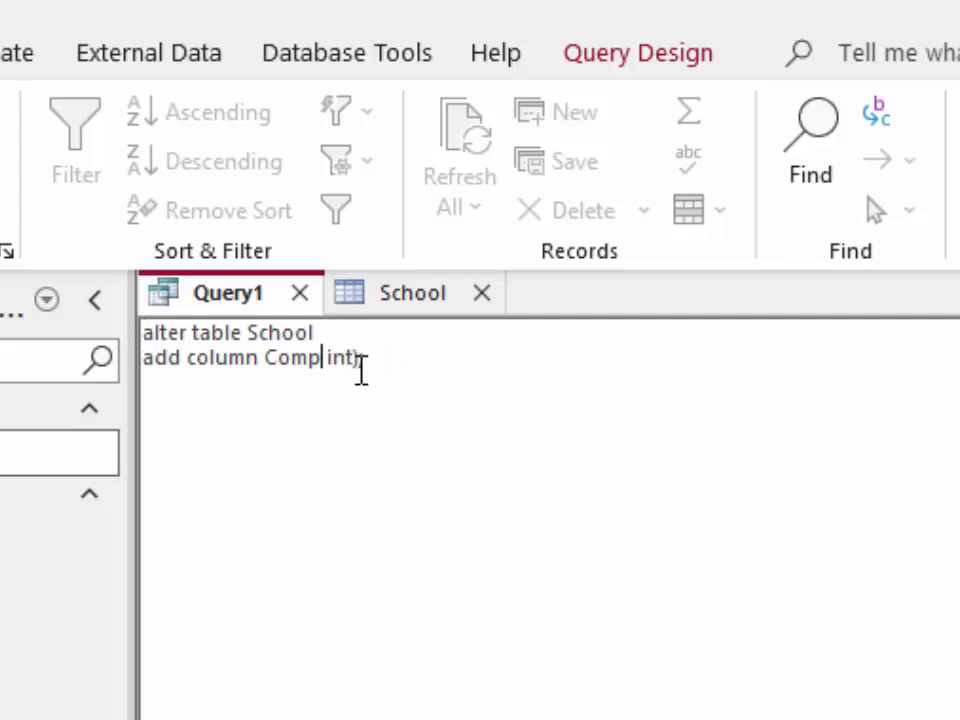
{"action": "key", "text": "BackSpace"}
{"action": "key", "text": "BackSpace"}
{"action": "key", "text": "BackSpace"}
{"action": "key", "text": "BackSpace"}
{"action": "type", "text": "M"}
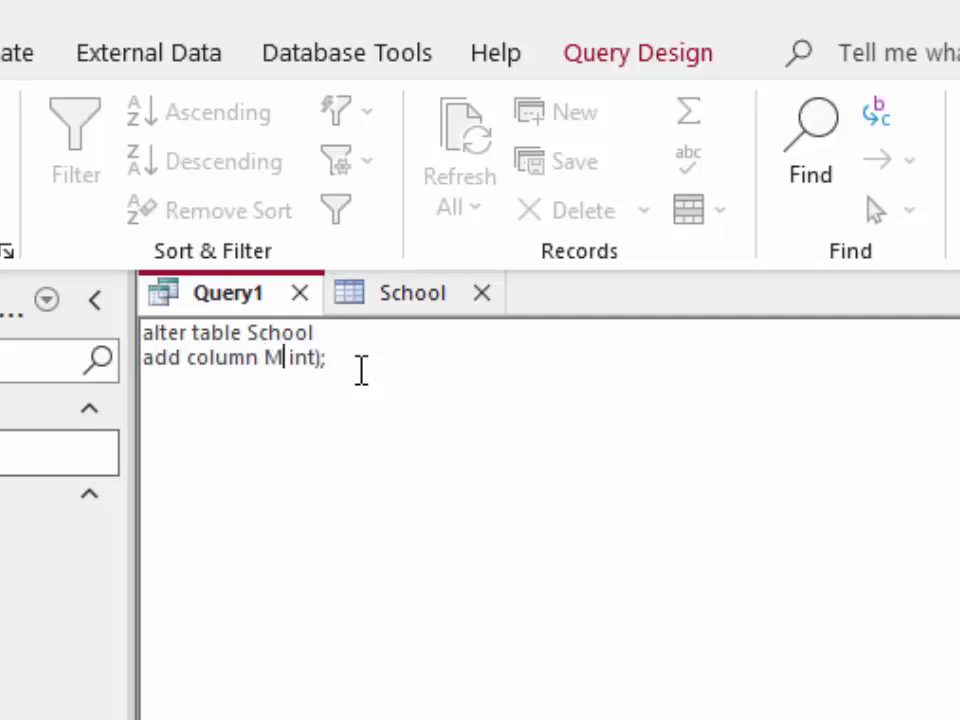
{"action": "type", "text": "aths"}
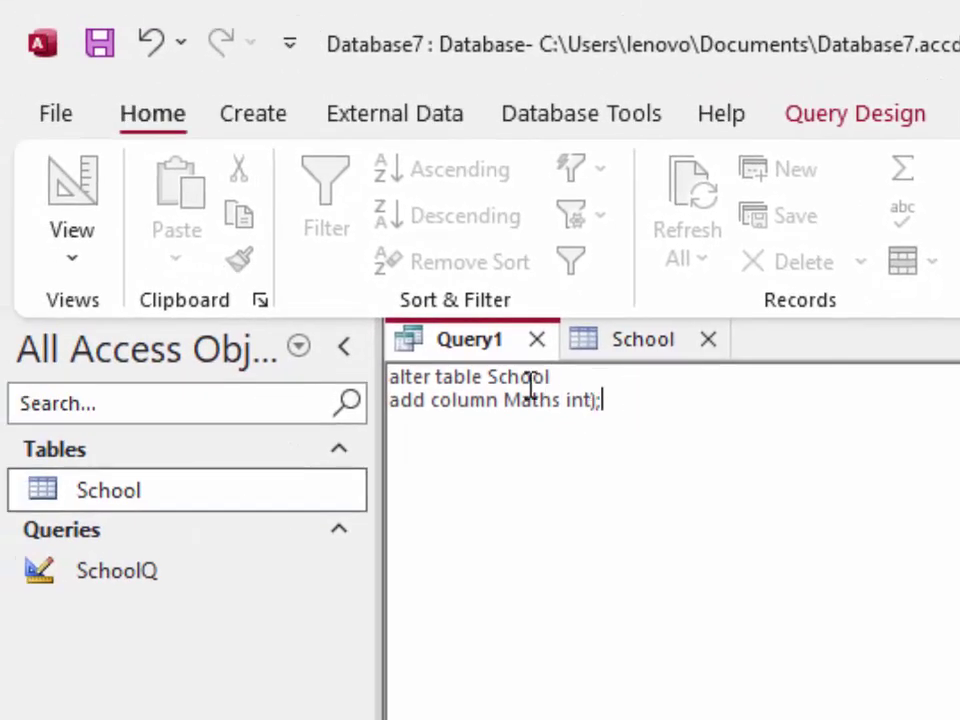
{"action": "key", "text": "ctrl+a"}
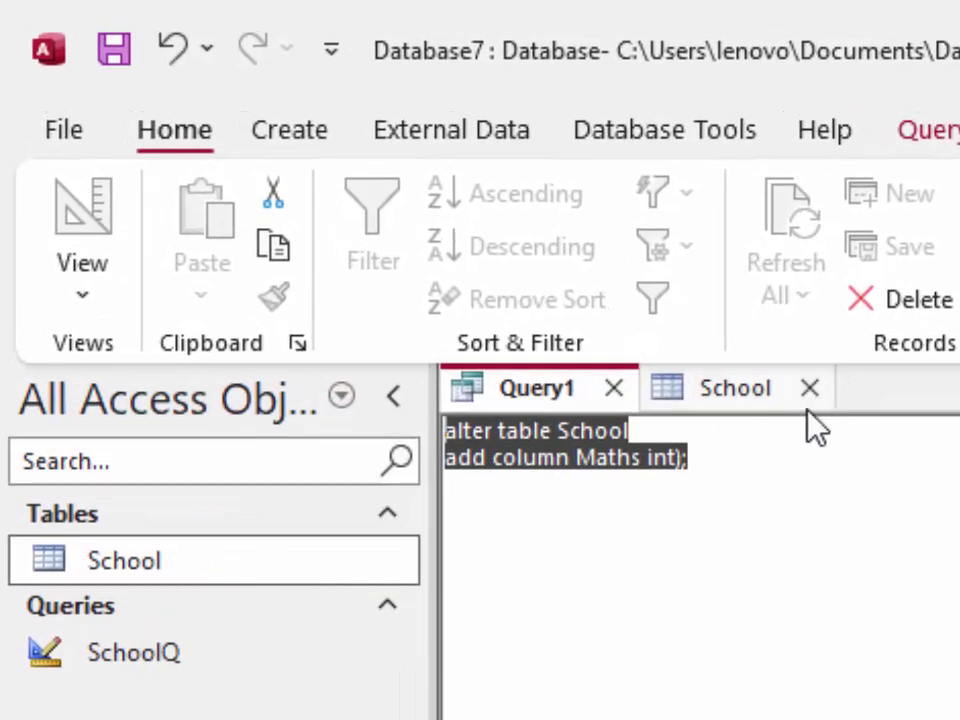
{"action": "left_click", "coordinate": [812, 391]}
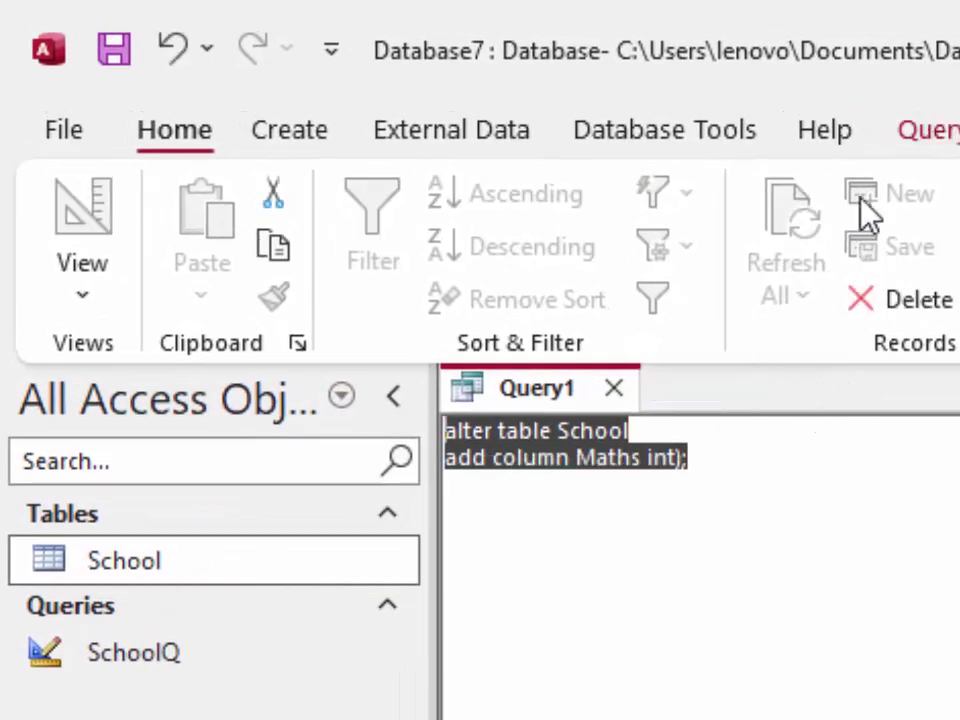
{"action": "left_click", "coordinate": [925, 130]}
{"action": "left_click", "coordinate": [167, 240]}
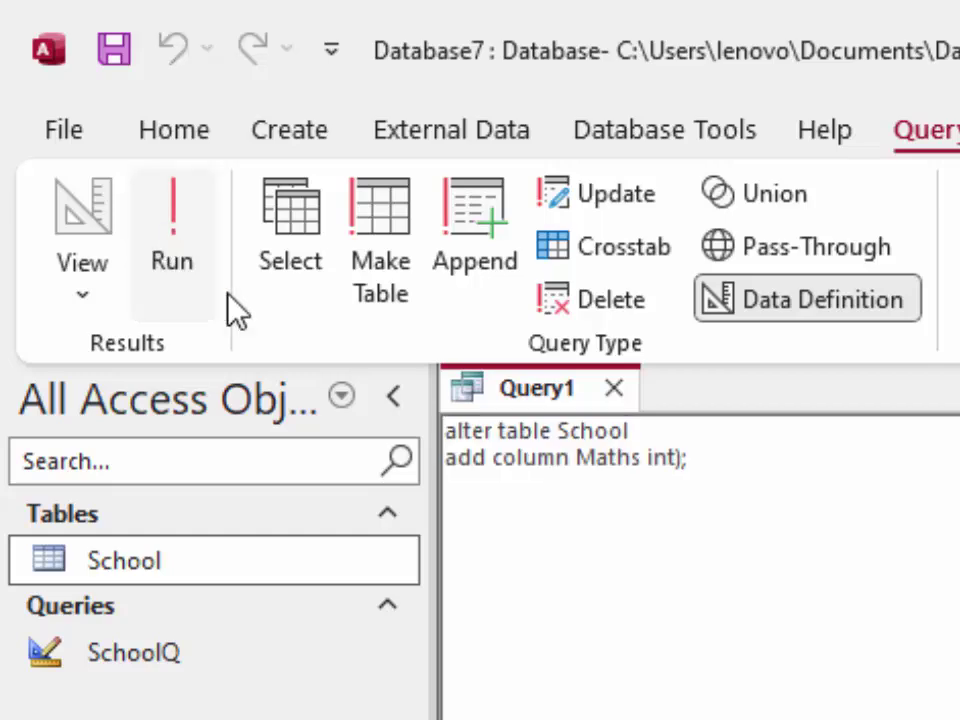
{"action": "double_click", "coordinate": [203, 558]}
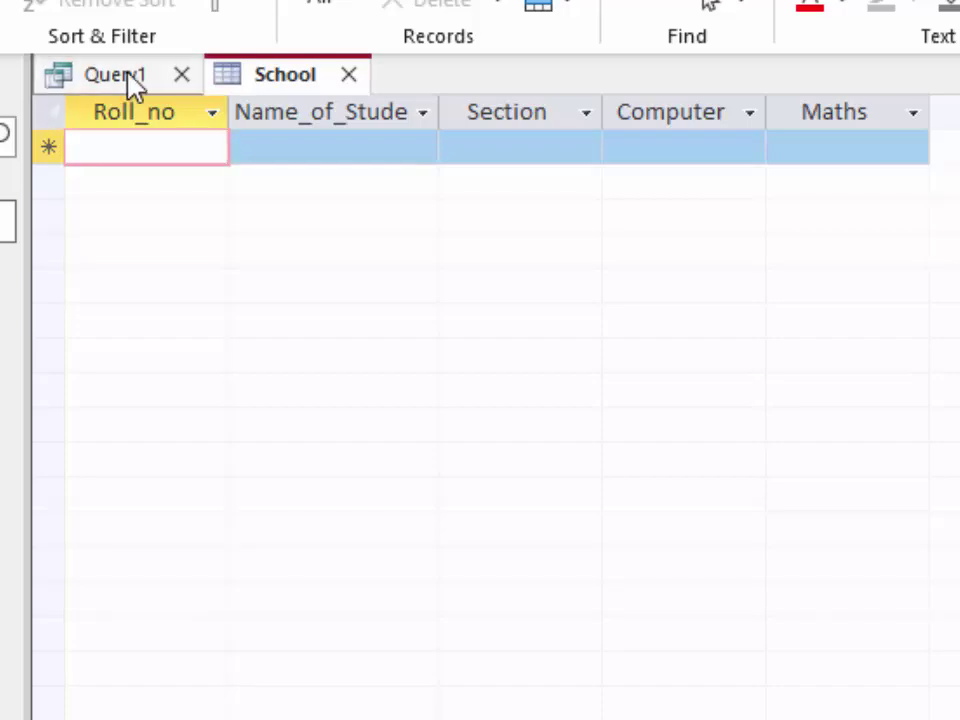
{"action": "left_click", "coordinate": [128, 76]}
{"action": "left_click", "coordinate": [349, 75]}
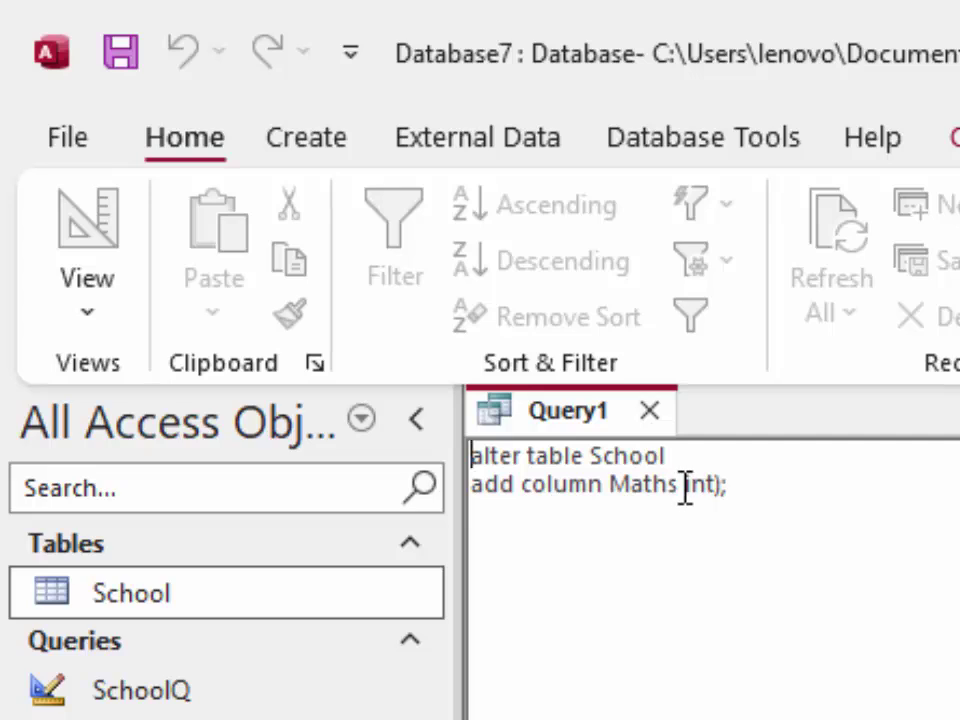
Replace Maths with Science in the statement, run it, and verify School's Science column
{"action": "left_click", "coordinate": [577, 412]}
{"action": "key", "text": "BackSpace"}
{"action": "type", "text": "("}
{"action": "key", "text": "BackSpace"}
{"action": "key", "text": "BackSpace"}
{"action": "key", "text": "BackSpace"}
{"action": "key", "text": "BackSpace"}
{"action": "key", "text": "BackSpace"}
{"action": "key", "text": "BackSpace"}
{"action": "type", "text": "S"}
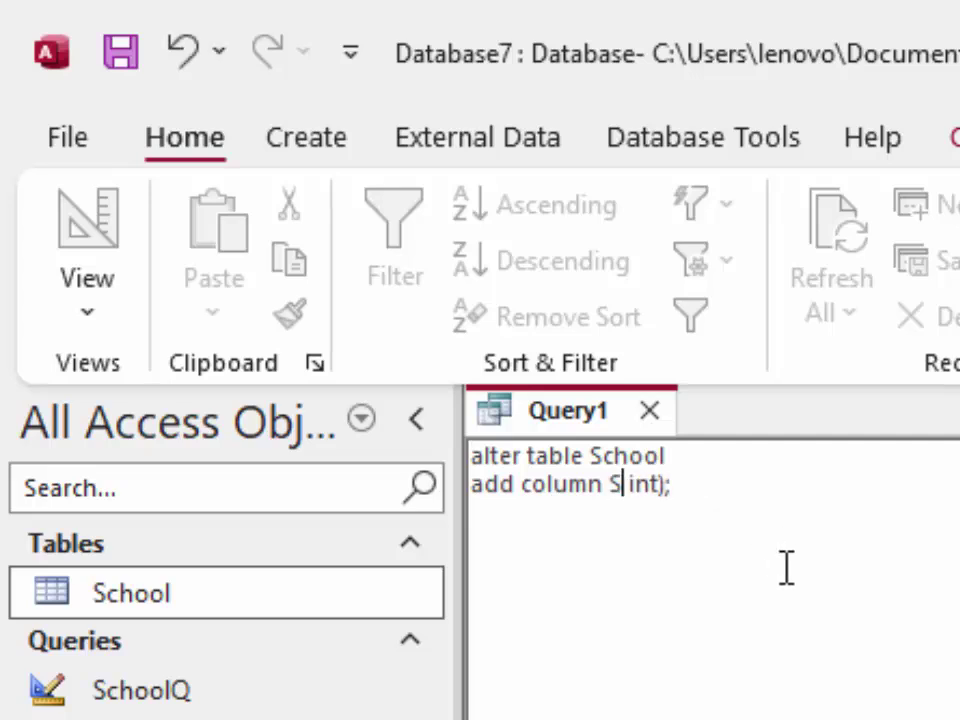
{"action": "type", "text": "cien"}
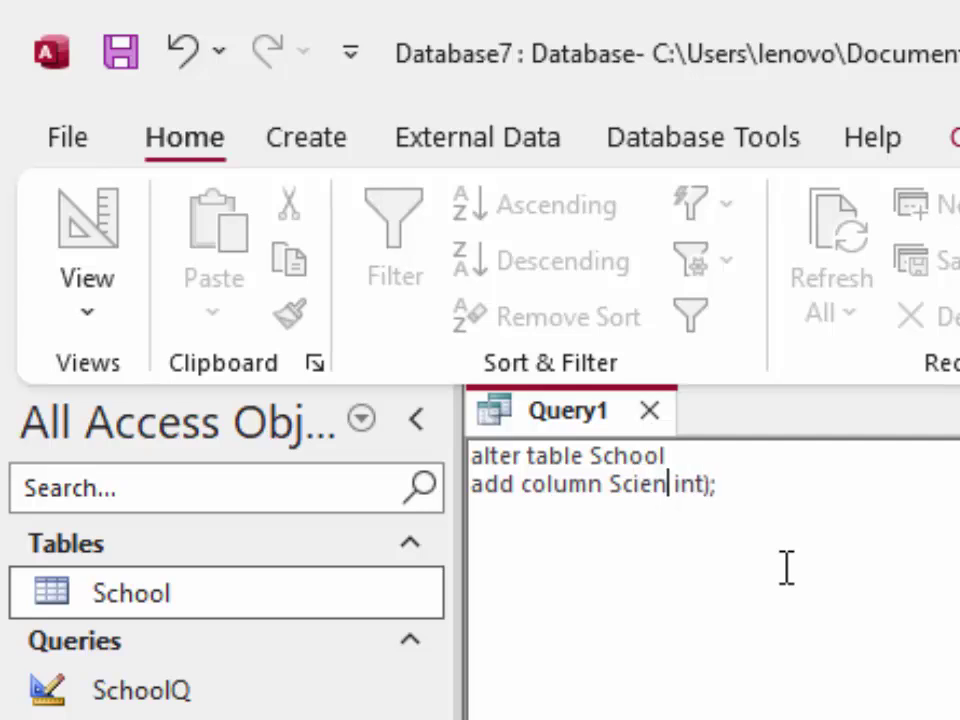
{"action": "type", "text": "ce"}
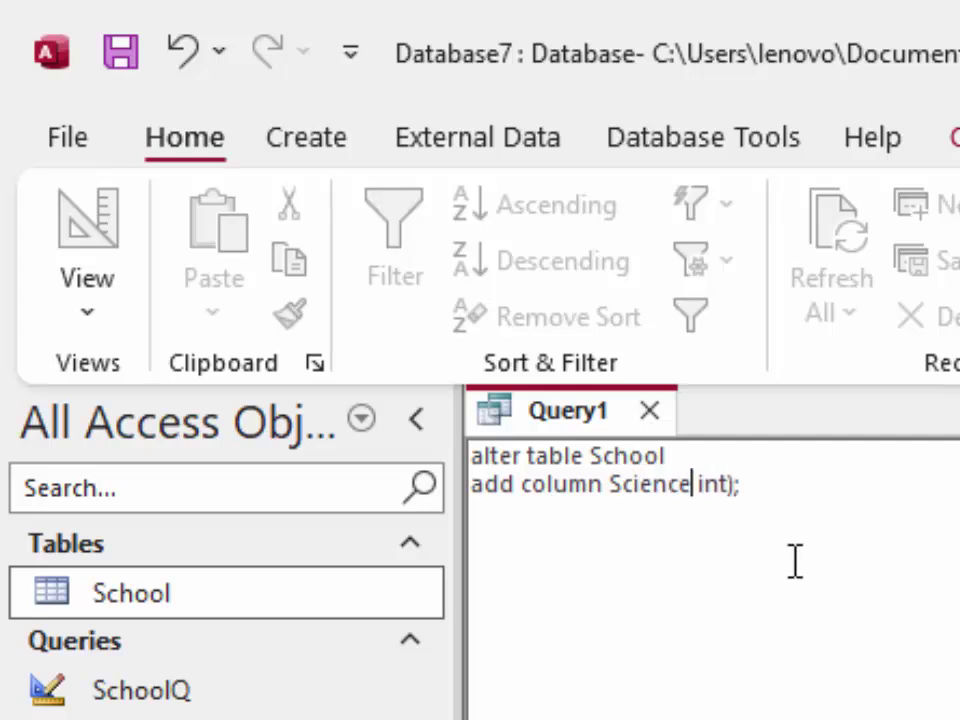
{"action": "mouse_move", "coordinate": [769, 486]}
{"action": "left_mouse_down"}
{"action": "mouse_move", "coordinate": [573, 452]}
{"action": "mouse_move", "coordinate": [466, 453]}
{"action": "left_mouse_up"}
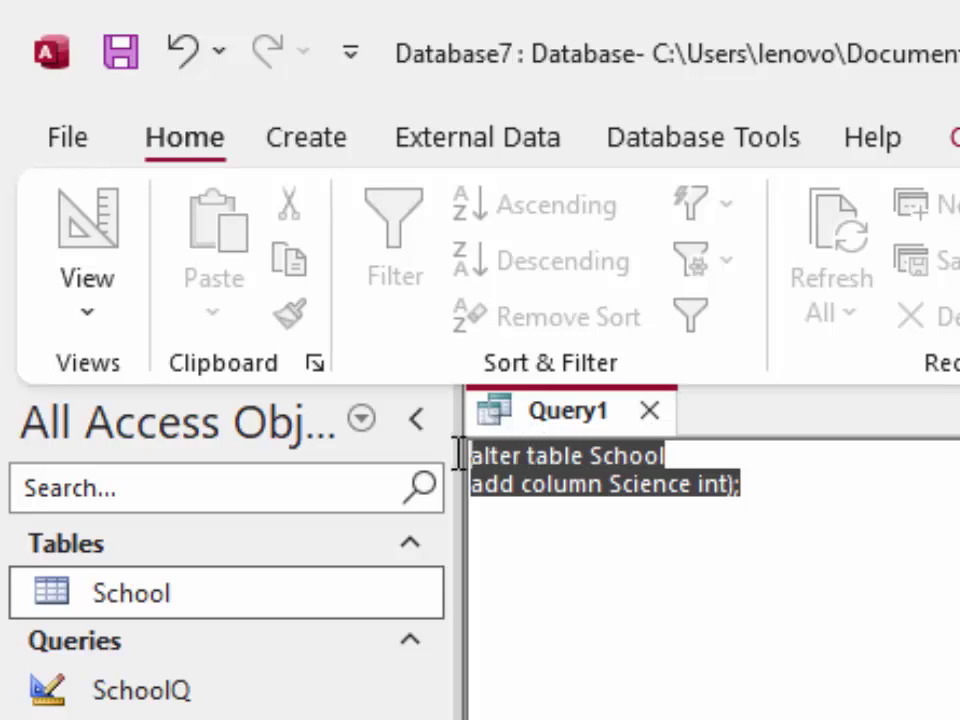
{"action": "left_click", "coordinate": [955, 137]}
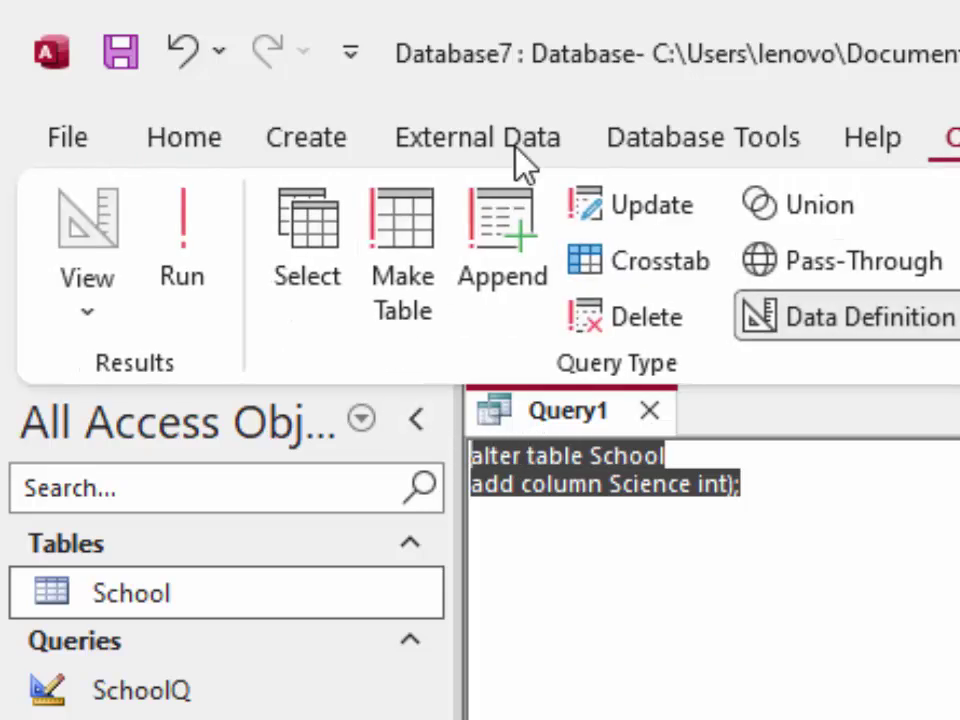
{"action": "left_click", "coordinate": [170, 240]}
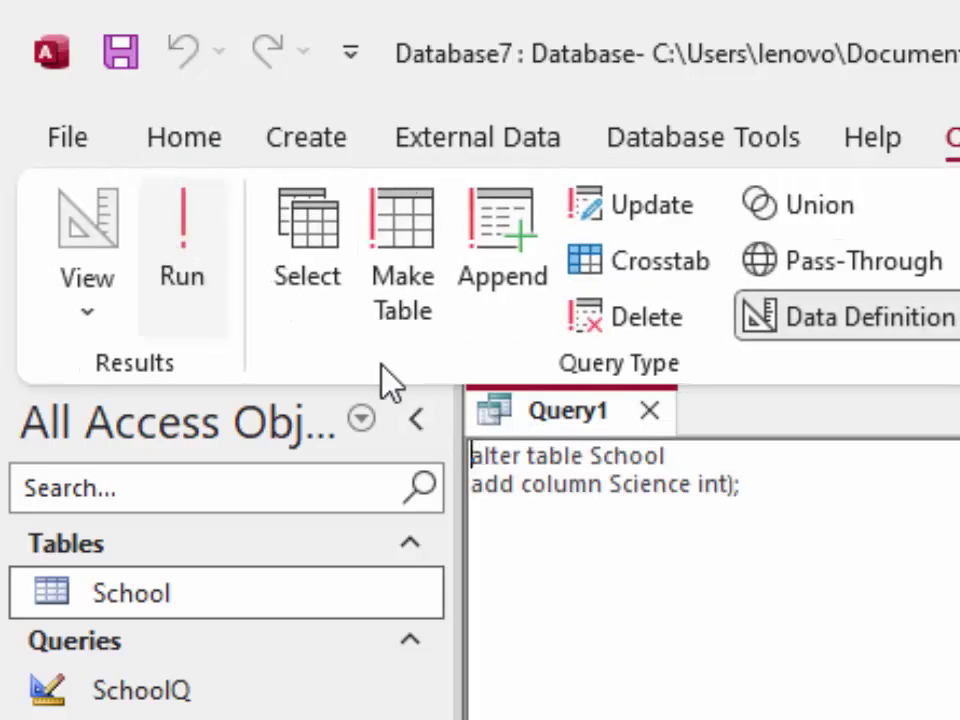
{"action": "double_click", "coordinate": [132, 608]}
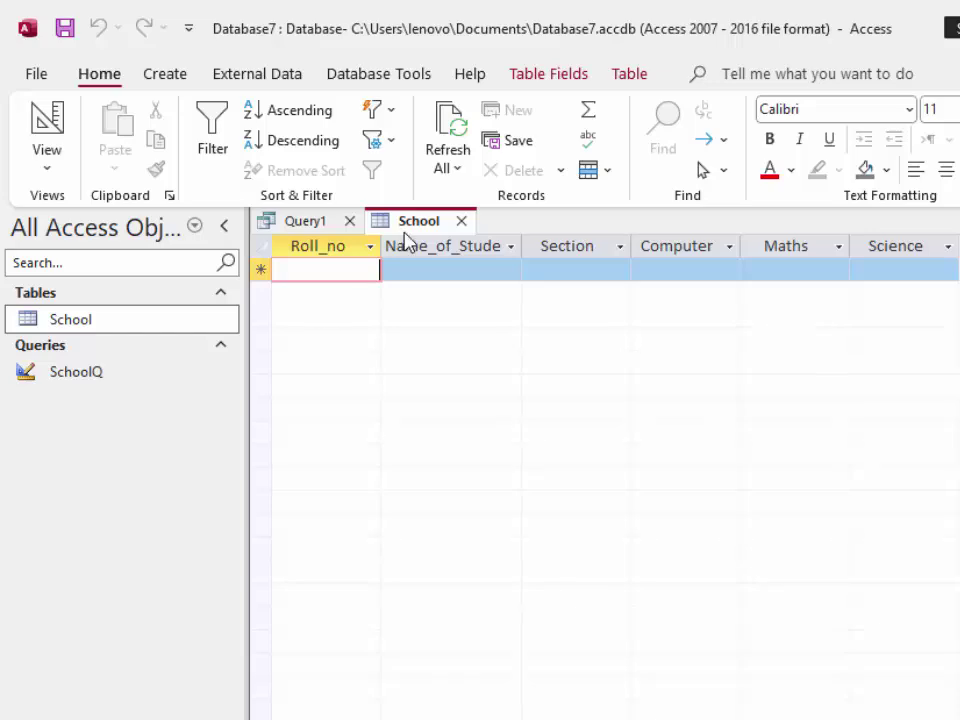
{"action": "left_click", "coordinate": [461, 222]}
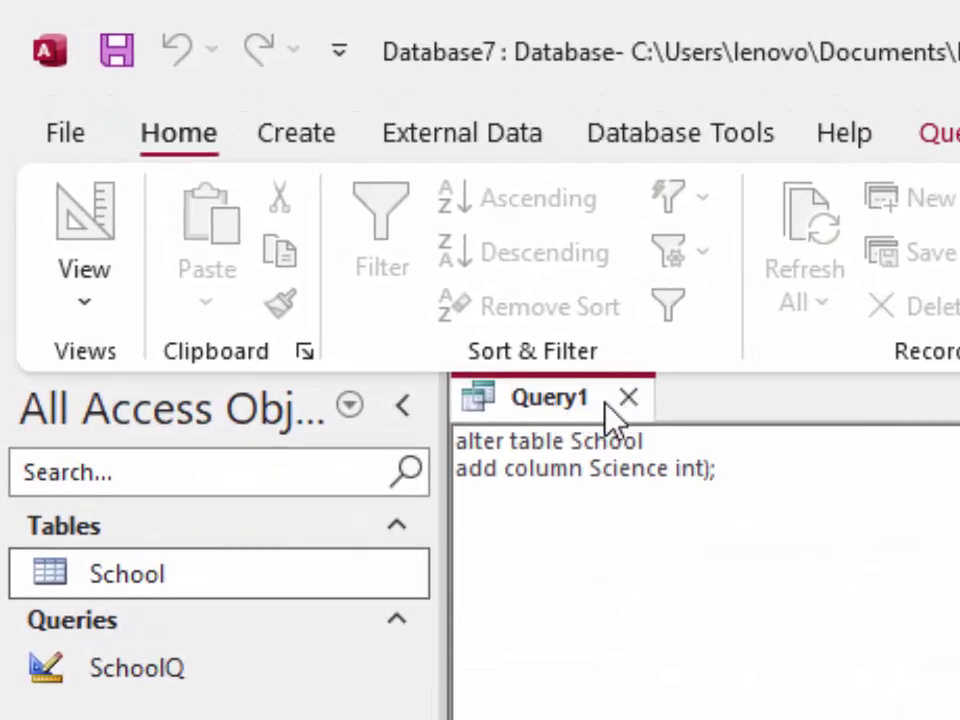
{"action": "mouse_move", "coordinate": [778, 467]}
{"action": "left_mouse_down"}
{"action": "mouse_move", "coordinate": [470, 485]}
{"action": "mouse_move", "coordinate": [378, 443]}
{"action": "mouse_move", "coordinate": [380, 460]}
{"action": "left_mouse_up"}
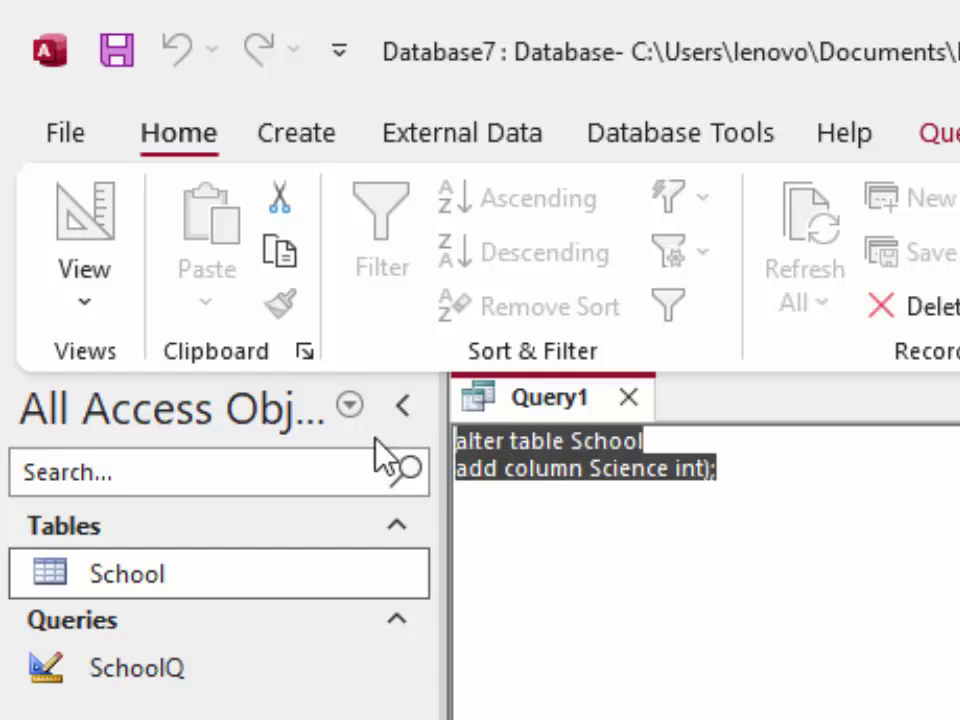
Replace the old SQL with 'insert into School(Roll_no,Name_of_Students,', checking School's column names
{"action": "key", "text": "Delete"}
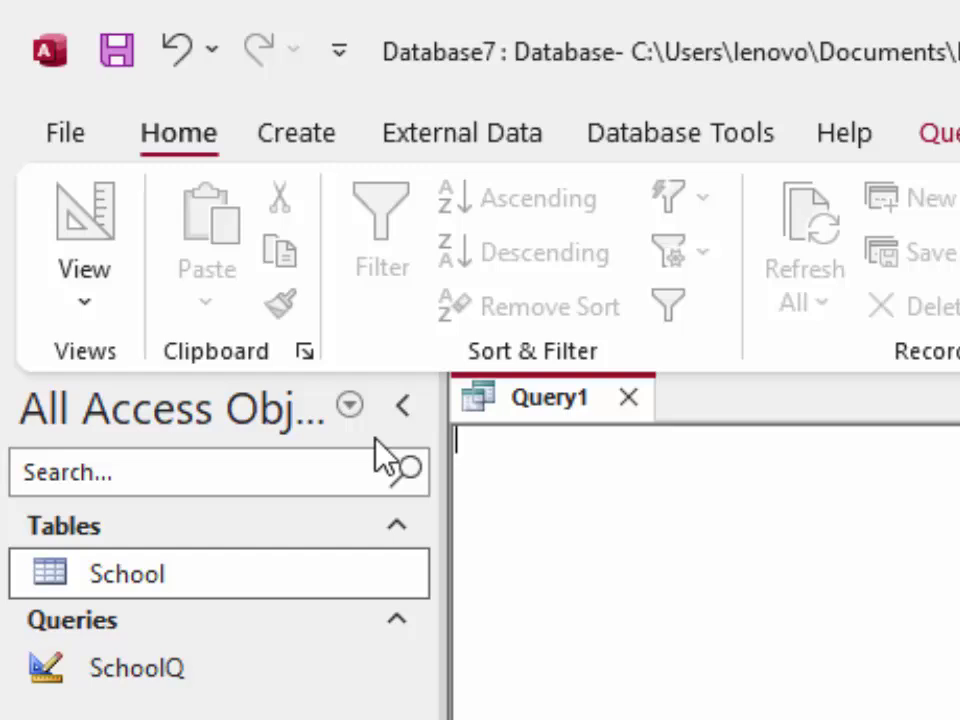
{"action": "type", "text": "insert"}
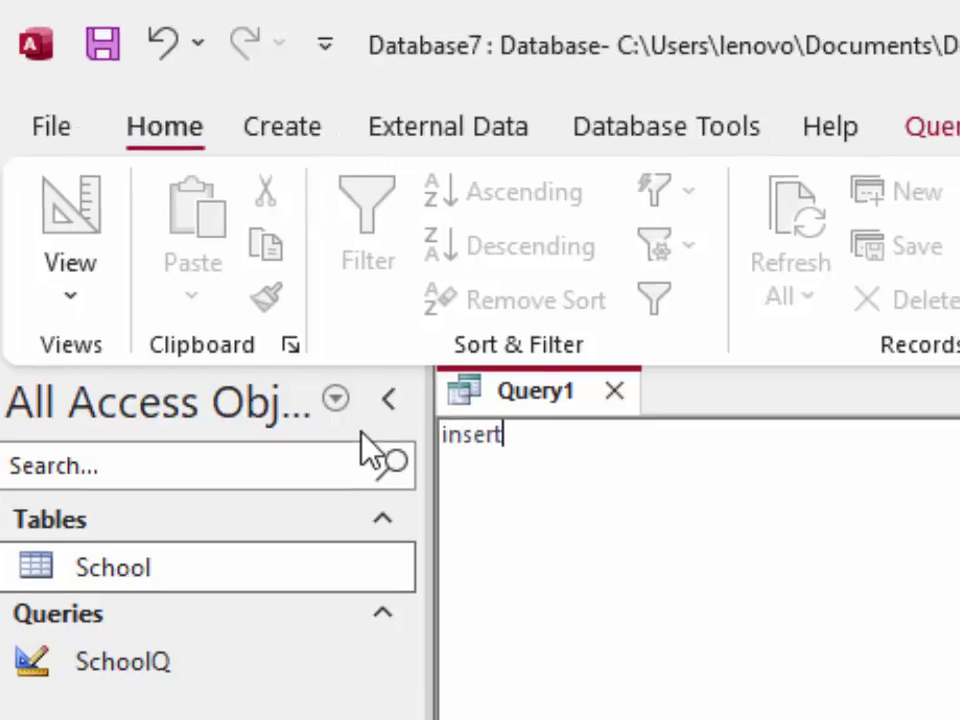
{"action": "type", "text": " ino "}
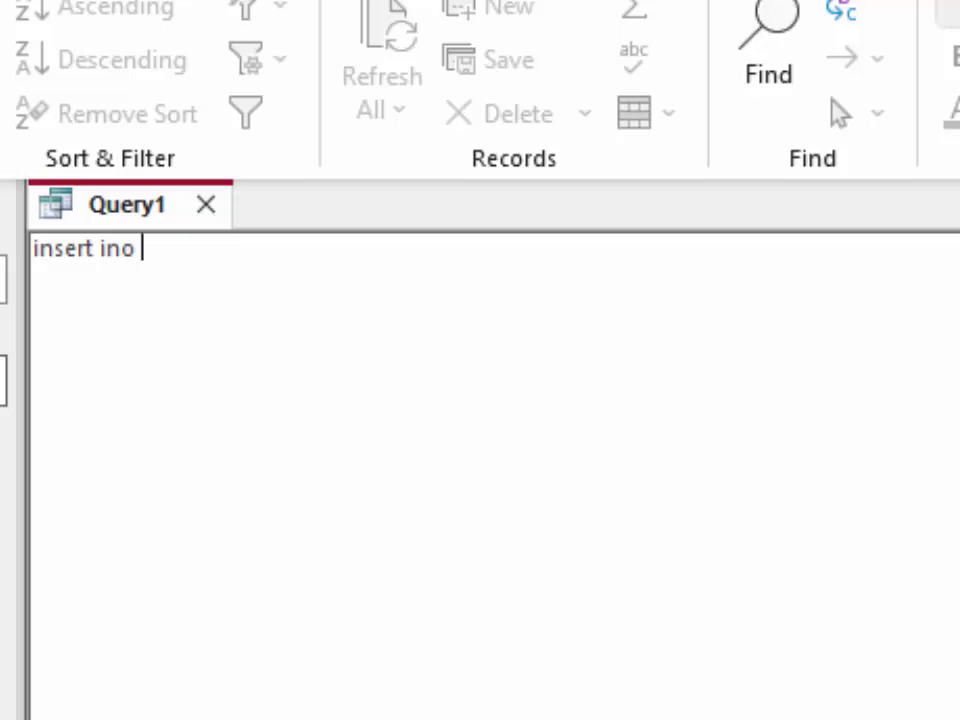
{"action": "type", "text": "Schoo"}
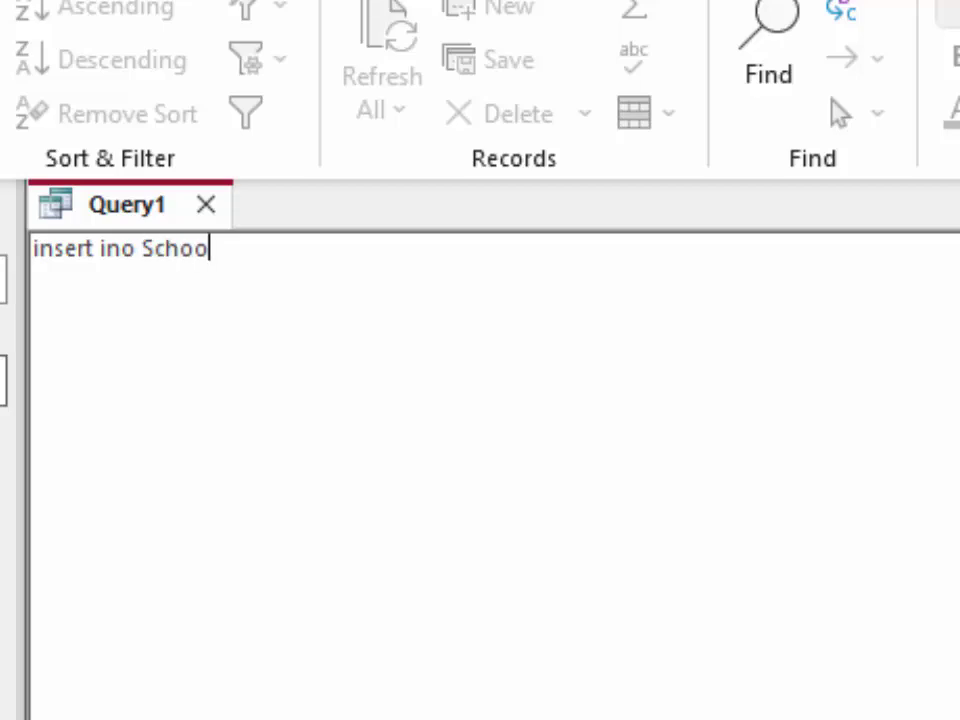
{"action": "type", "text": "l("}
{"action": "double_click", "coordinate": [3, 285]}
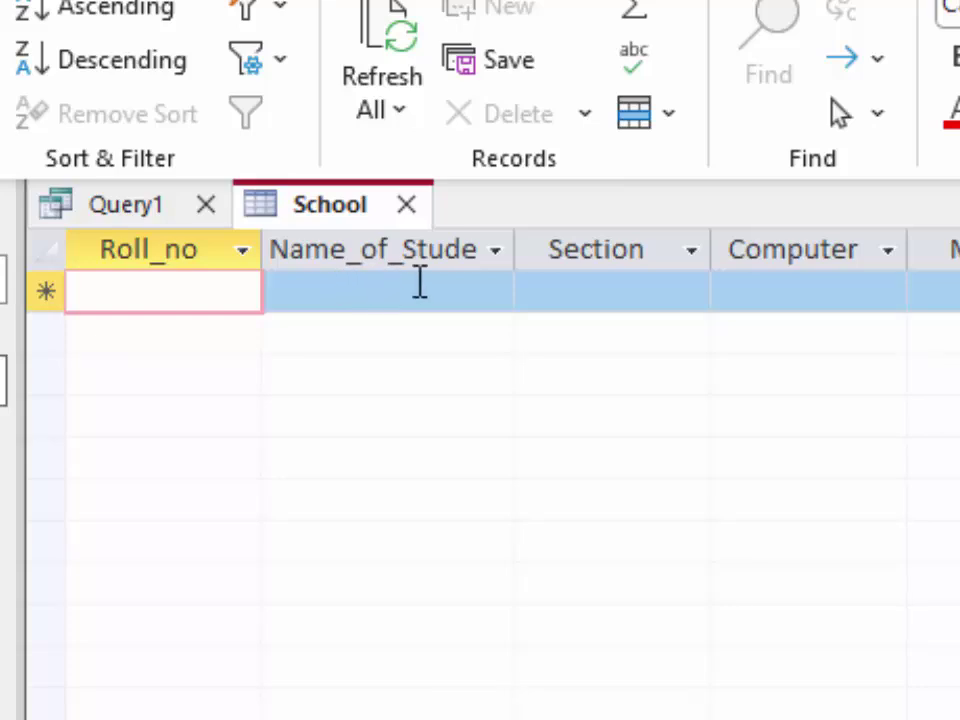
{"action": "left_click_drag", "start_coordinate": [521, 250], "coordinate": [573, 333]}
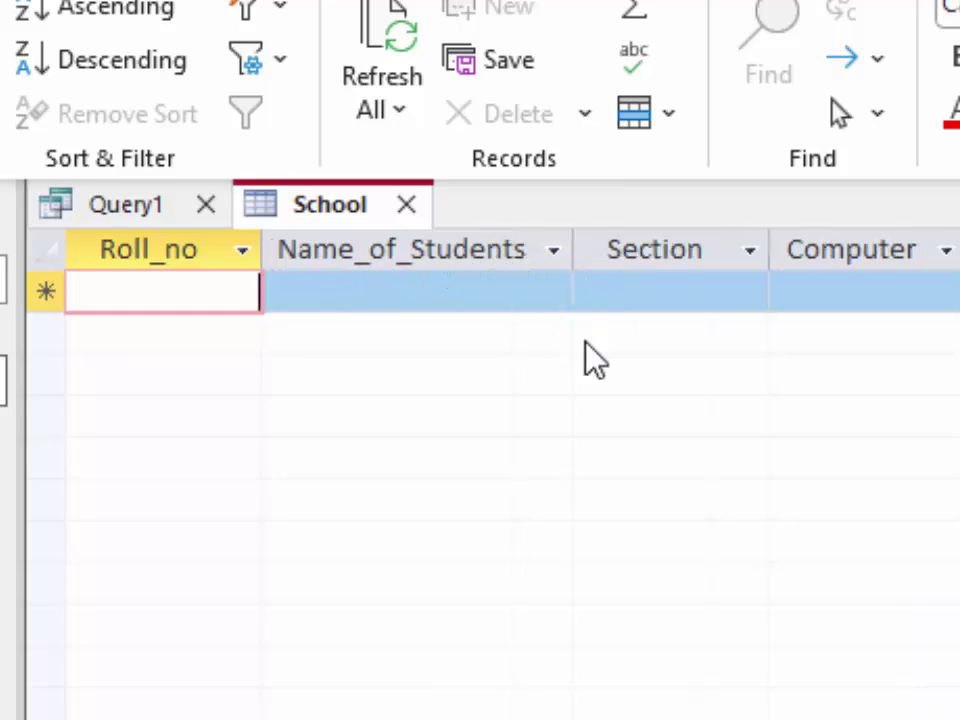
{"action": "left_click", "coordinate": [135, 210]}
{"action": "type", "text": "("}
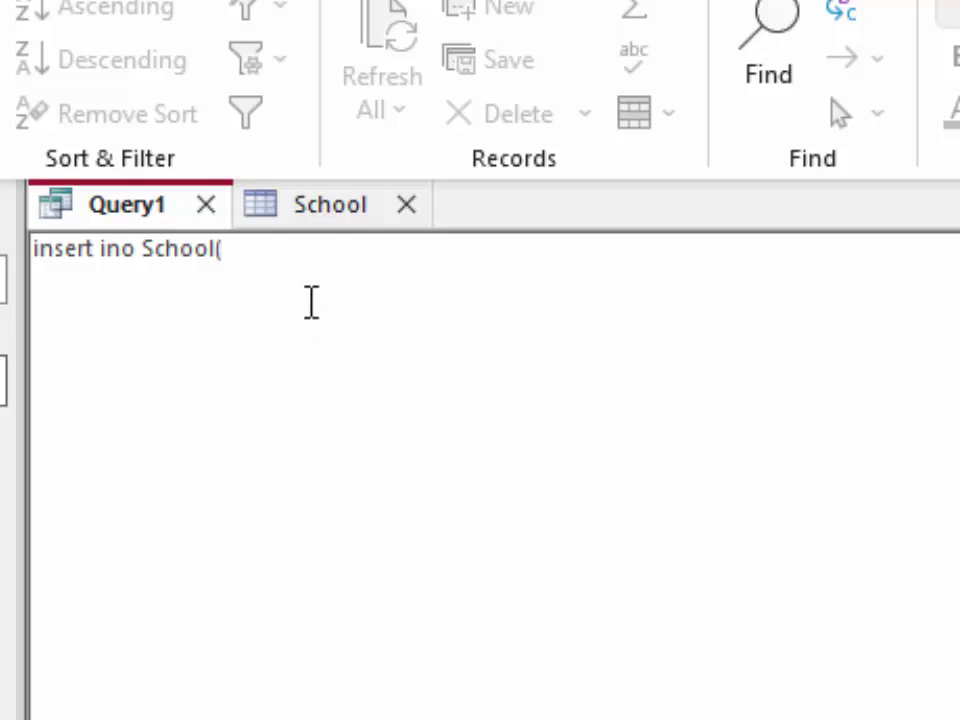
{"action": "type", "text": "Roll_"}
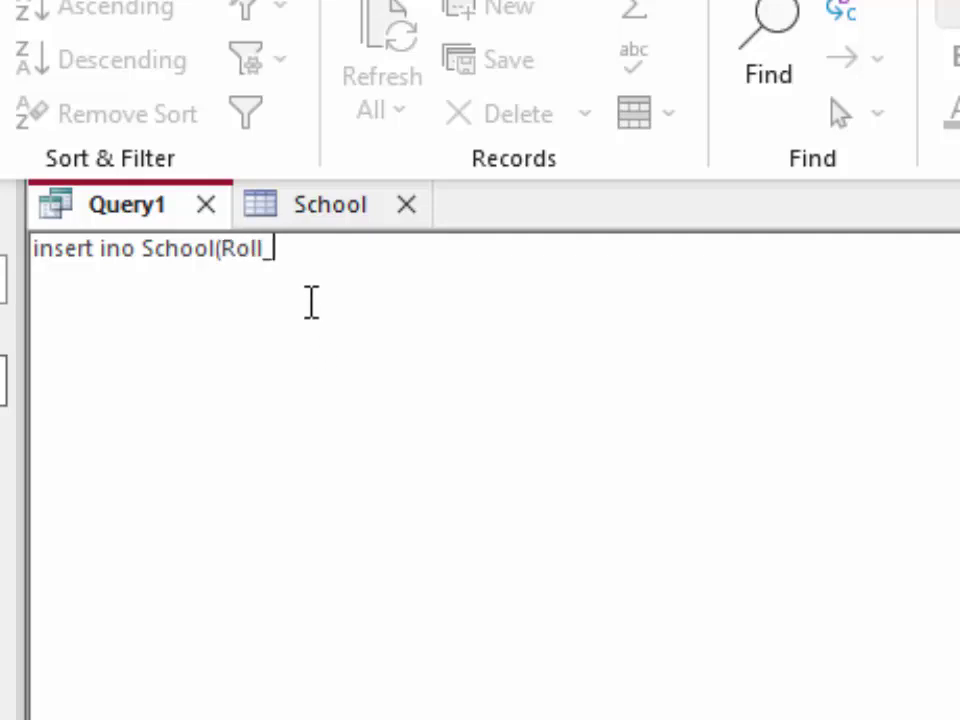
{"action": "type", "text": "no,"}
{"action": "left_click", "coordinate": [386, 204]}
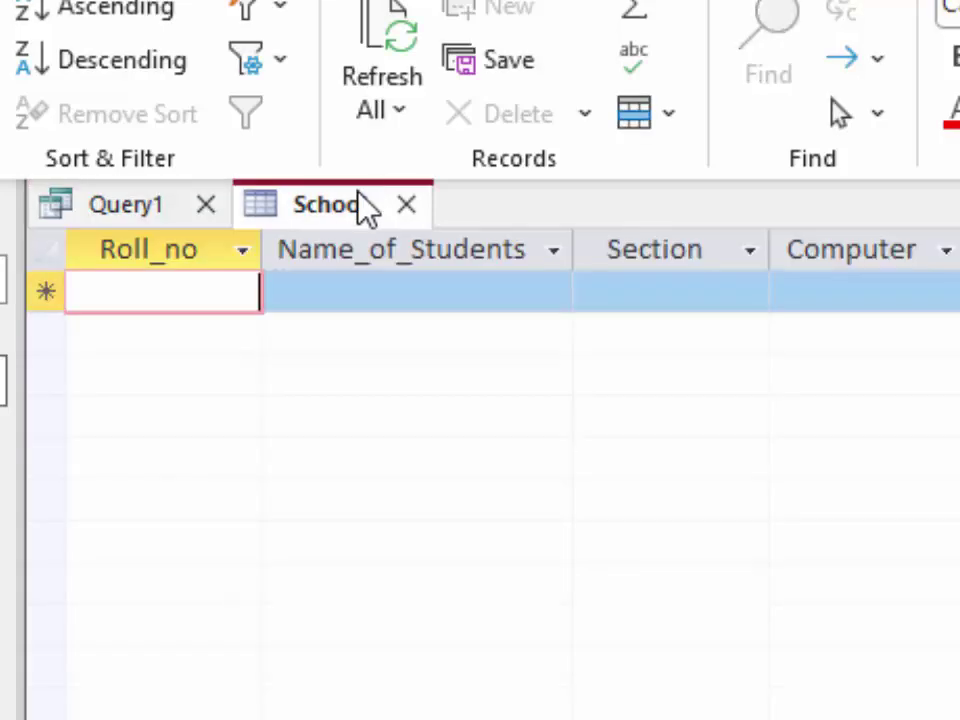
{"action": "left_click", "coordinate": [115, 222]}
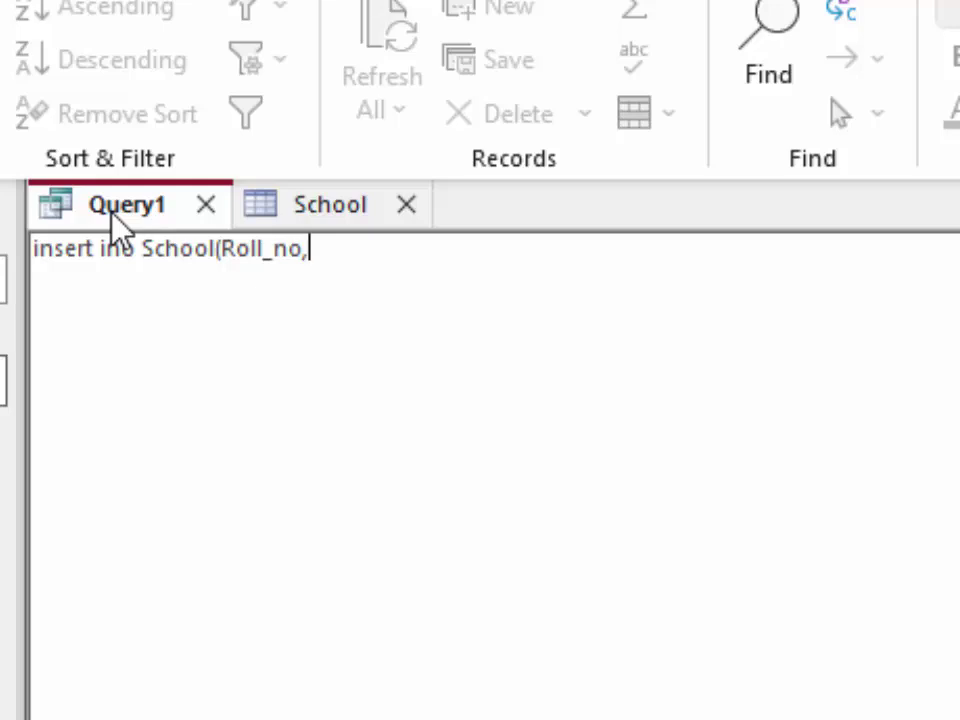
{"action": "type", "text": "Nam"}
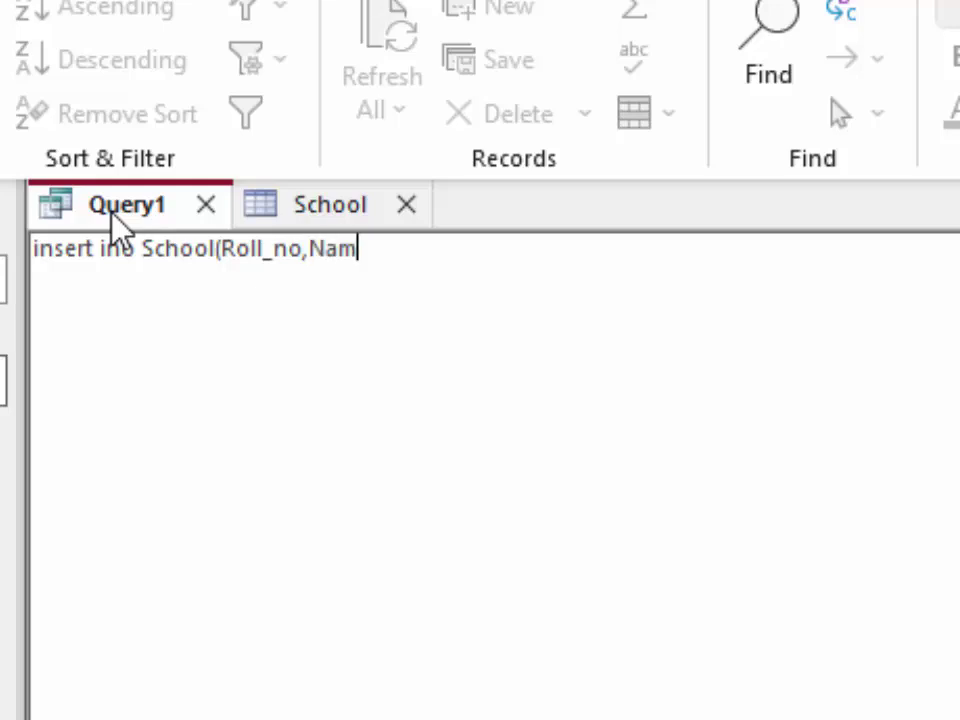
{"action": "type", "text": "e_o"}
{"action": "type", "text": "f_St"}
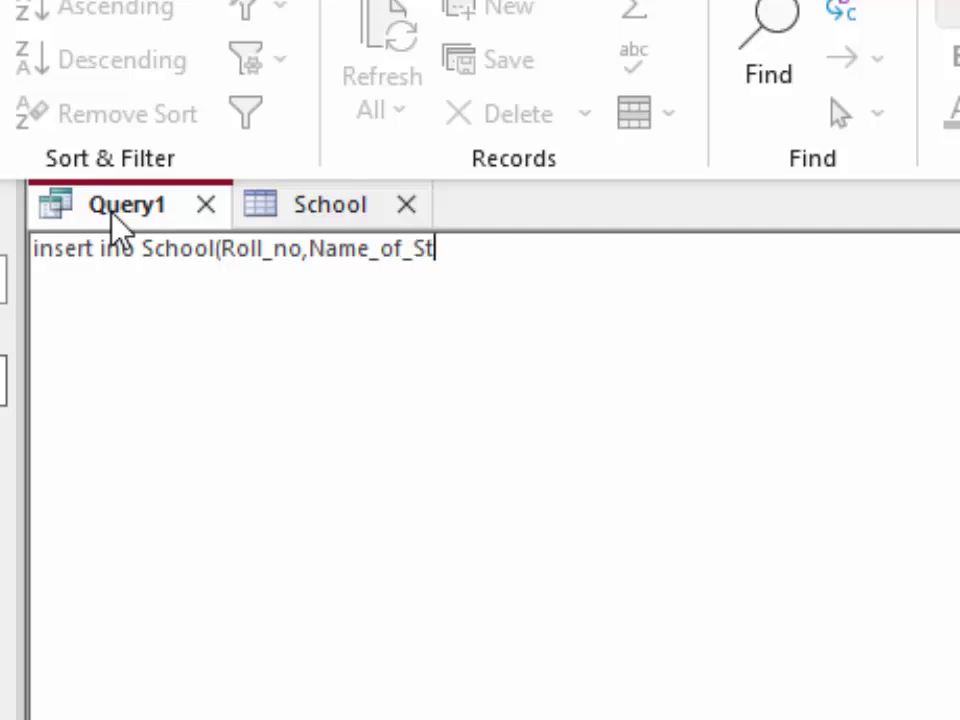
{"action": "type", "text": "udent"}
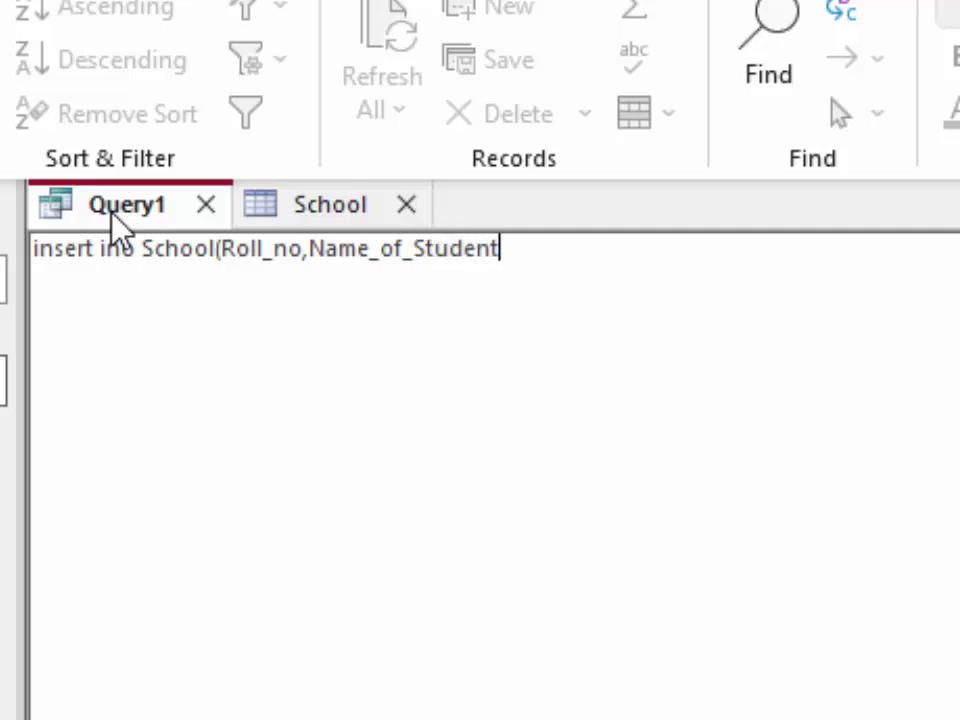
{"action": "type", "text": "s,"}
Add Section, Computer, Maths, Science to the column list and begin values with 1 and a student name
{"action": "left_click", "coordinate": [323, 207]}
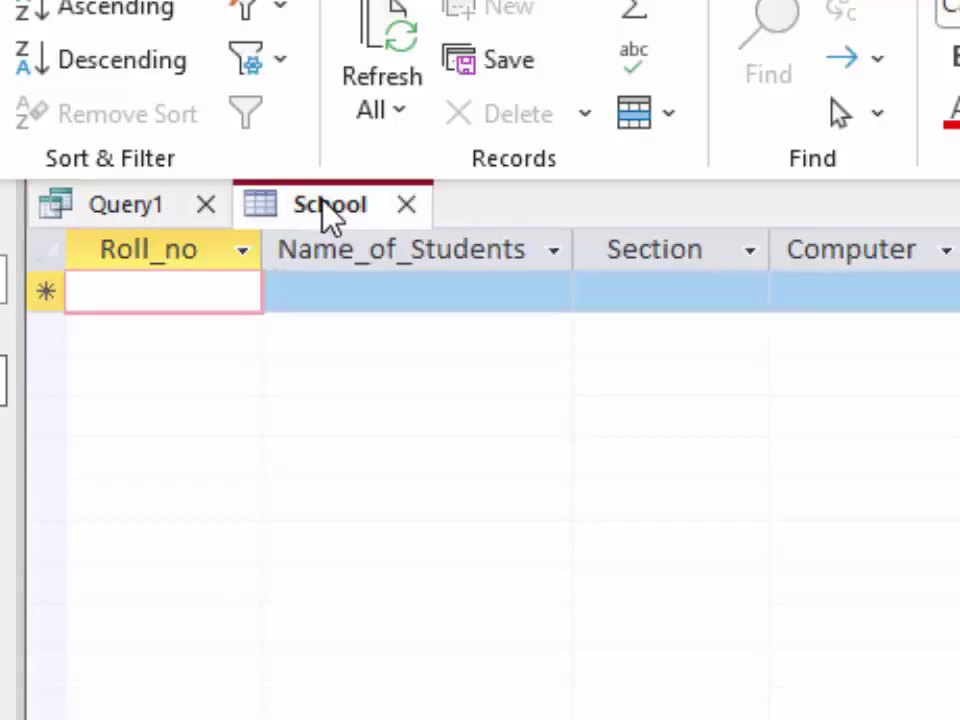
{"action": "left_click", "coordinate": [133, 212]}
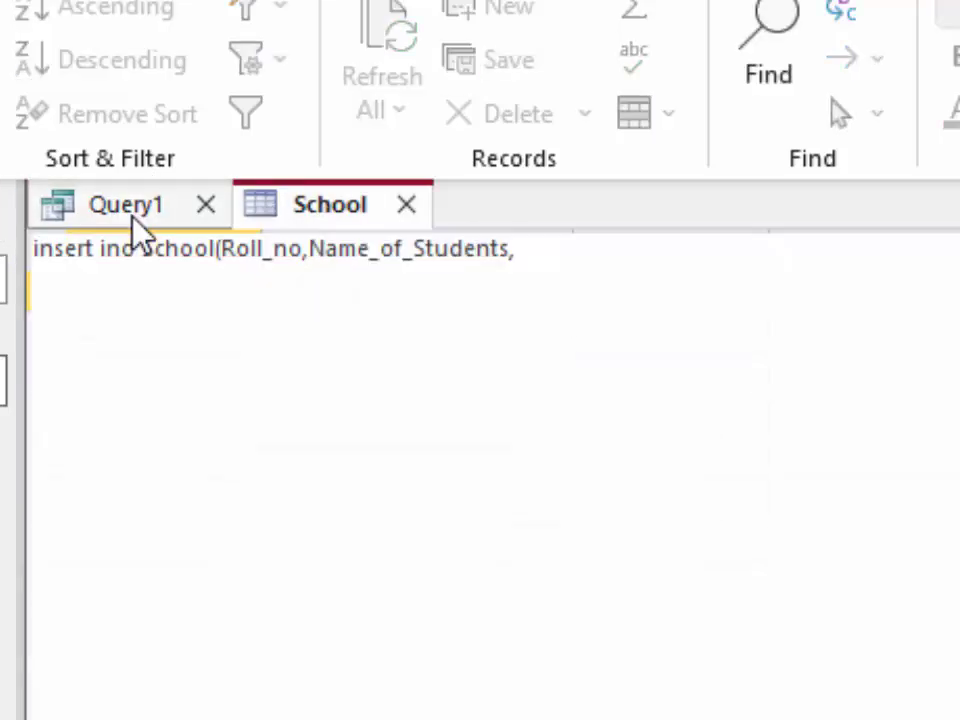
{"action": "type", "text": "S"}
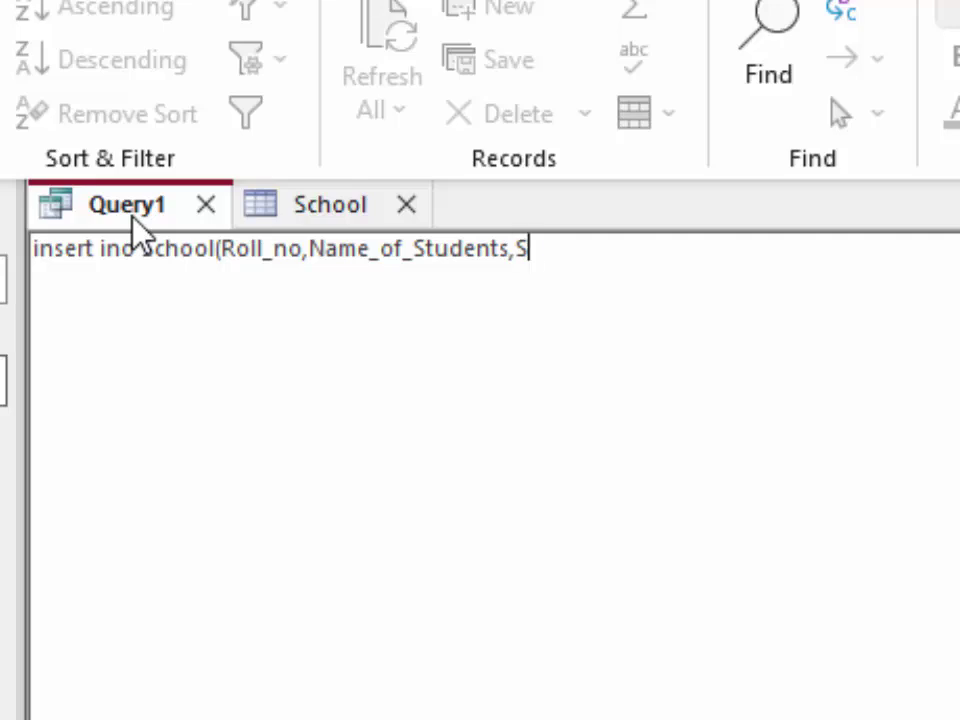
{"action": "type", "text": "ection"}
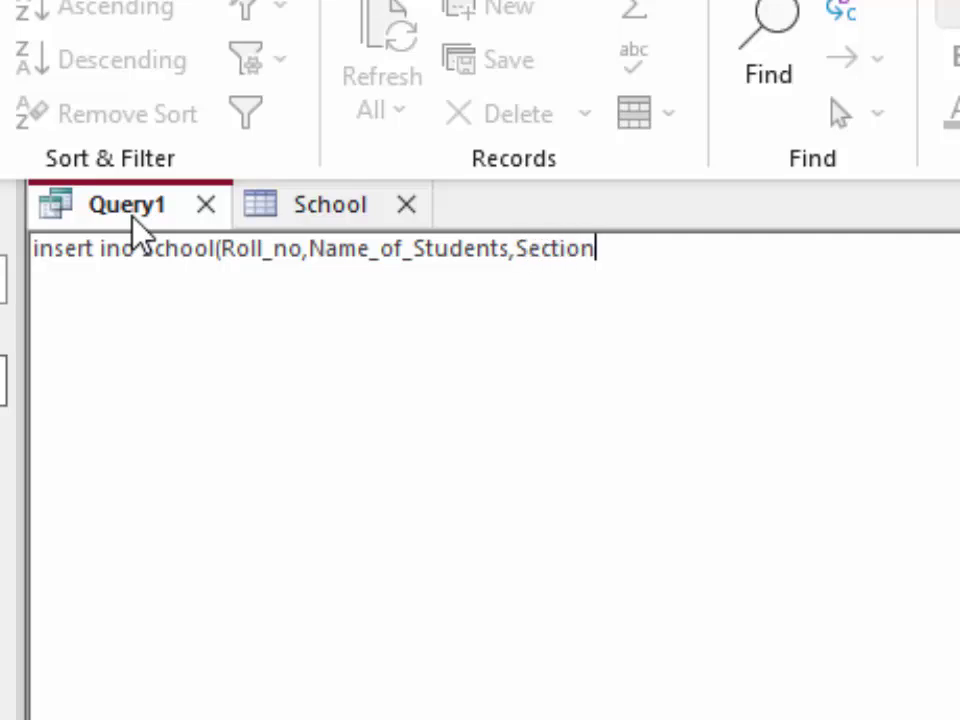
{"action": "type", "text": ","}
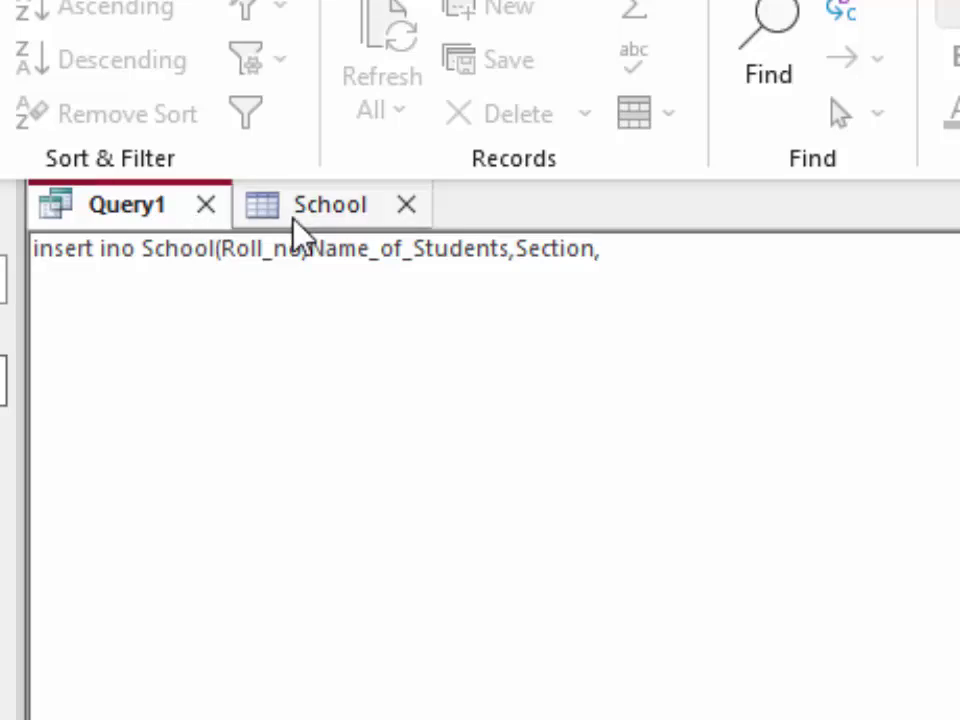
{"action": "left_click", "coordinate": [294, 212]}
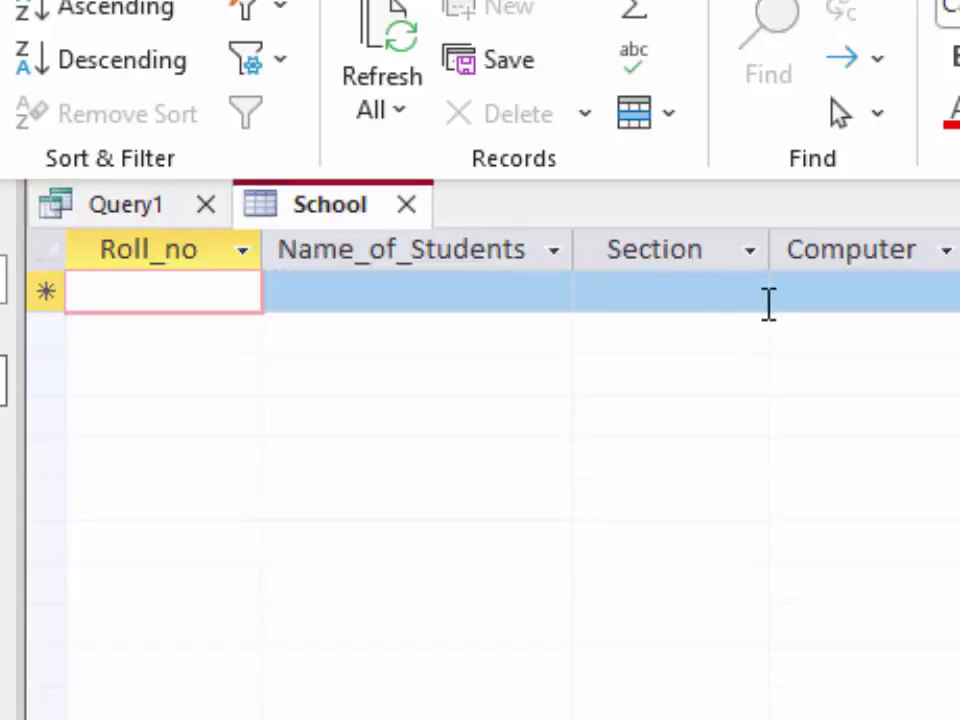
{"action": "left_click", "coordinate": [133, 207]}
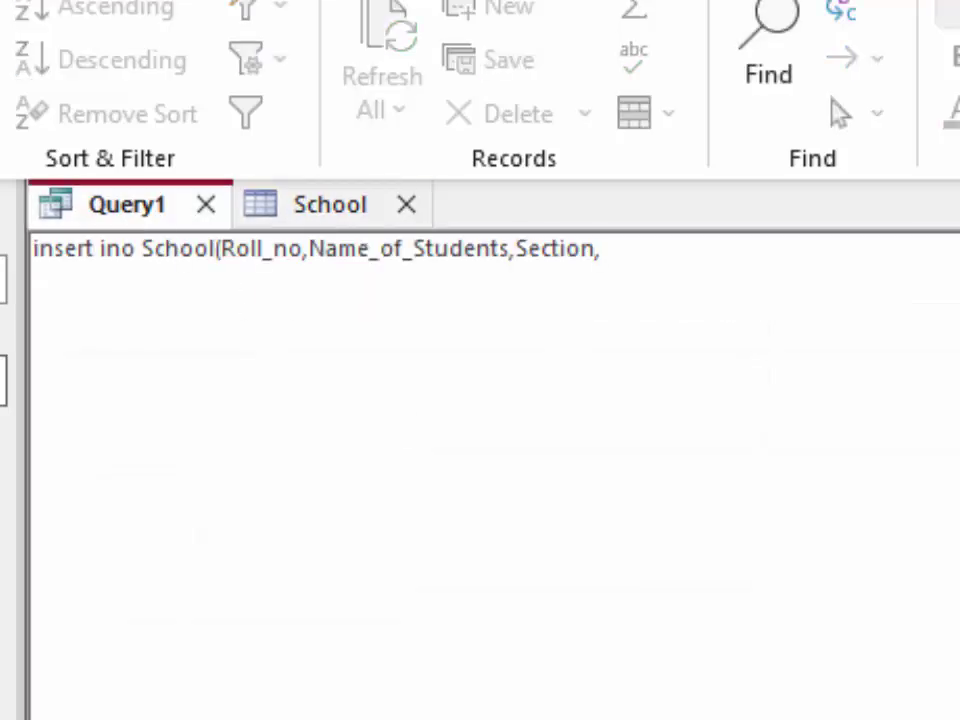
{"action": "type", "text": "Co"}
{"action": "type", "text": "mputer"}
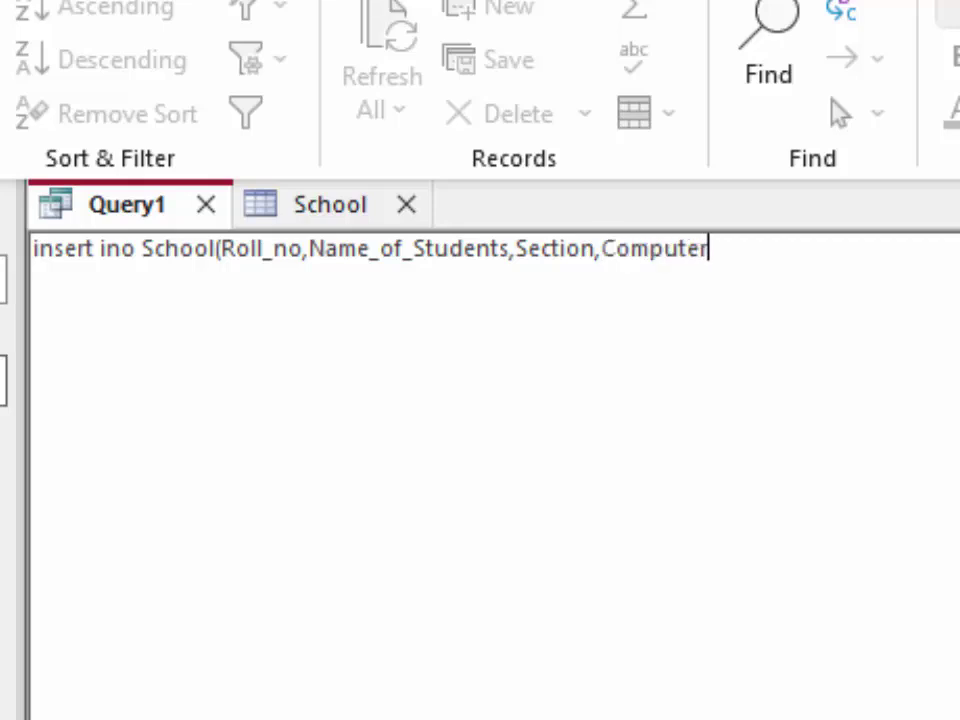
{"action": "type", "text": ",Ma"}
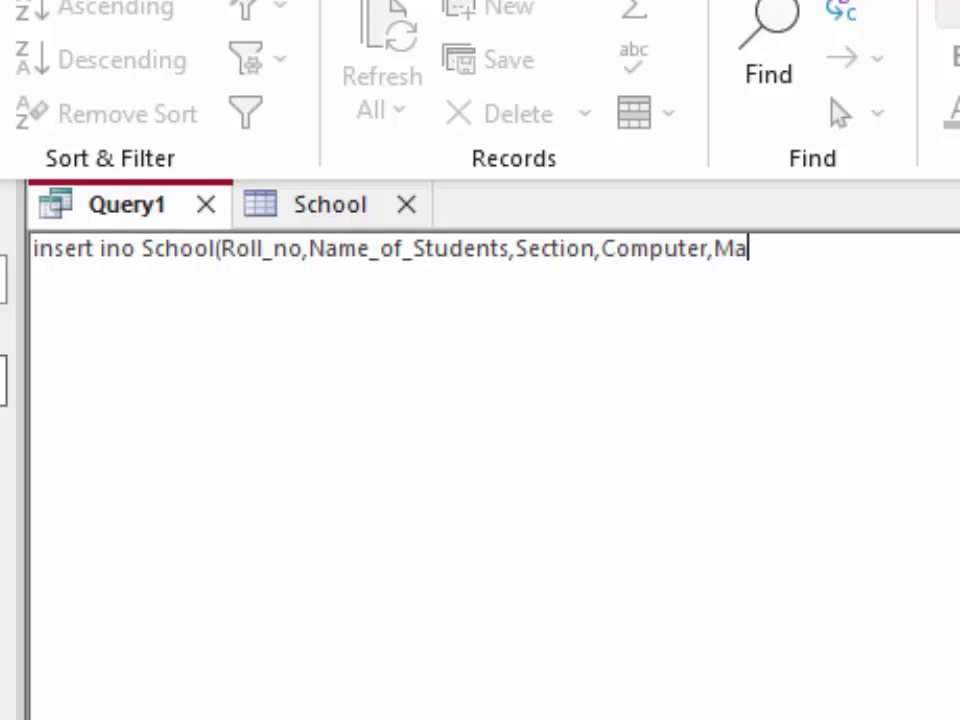
{"action": "type", "text": "ths"}
{"action": "type", "text": ",Sci"}
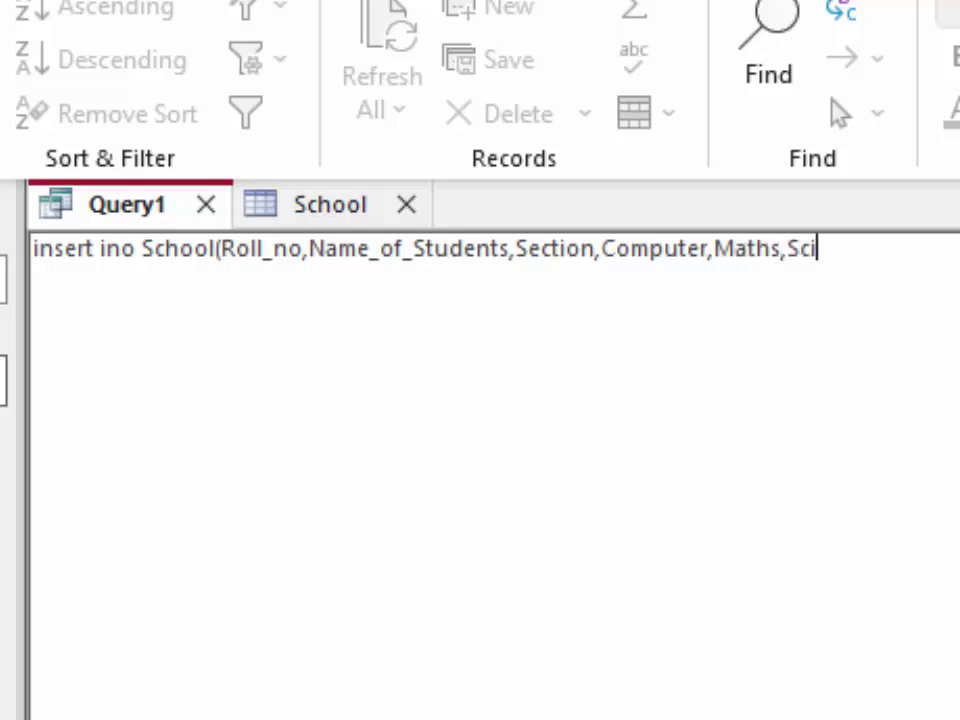
{"action": "type", "text": "ence"}
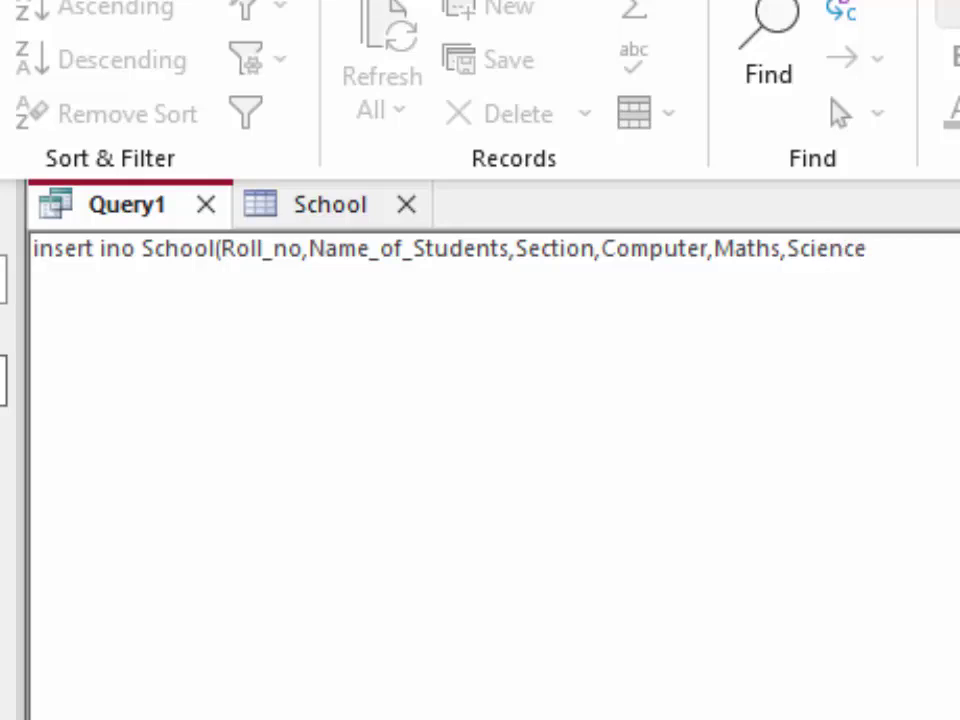
{"action": "type", "text": ") "}
{"action": "type", "text": "v"}
{"action": "type", "text": "al;ues"}
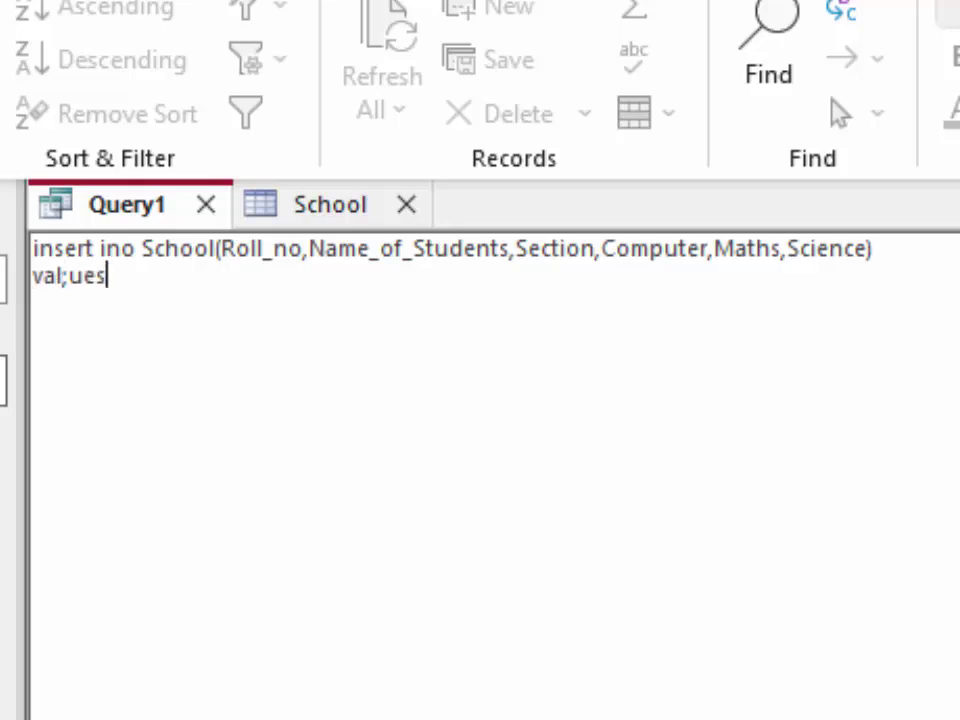
{"action": "type", "text": "("}
{"action": "key", "text": "BackSpace"}
{"action": "key", "text": "BackSpace"}
{"action": "key", "text": "BackSpace"}
{"action": "key", "text": "BackSpace"}
{"action": "key", "text": "BackSpace"}
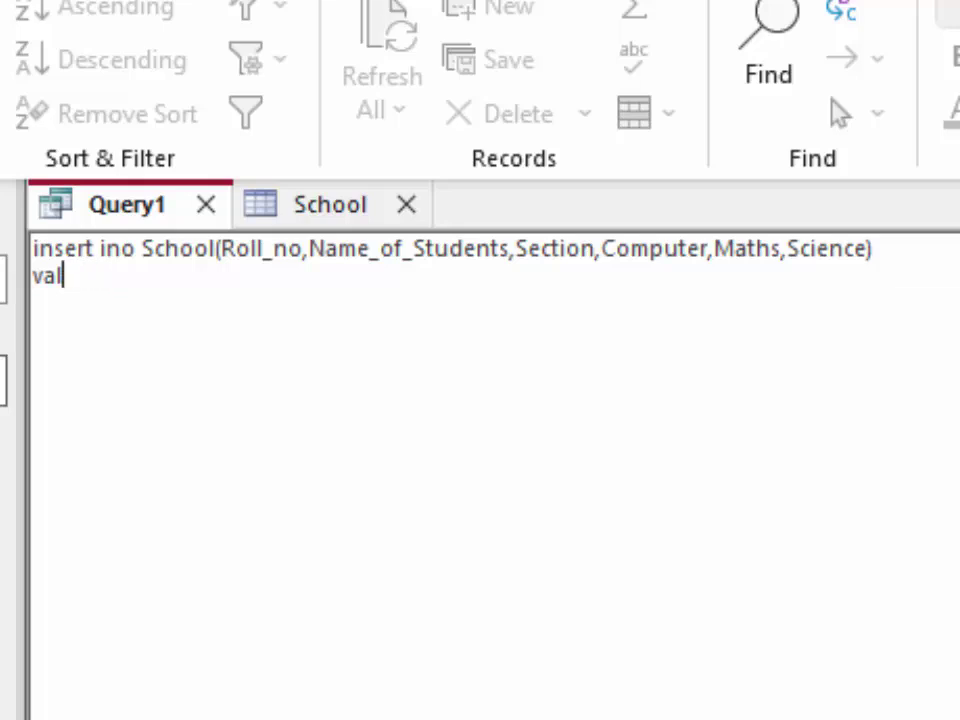
{"action": "type", "text": "ues("}
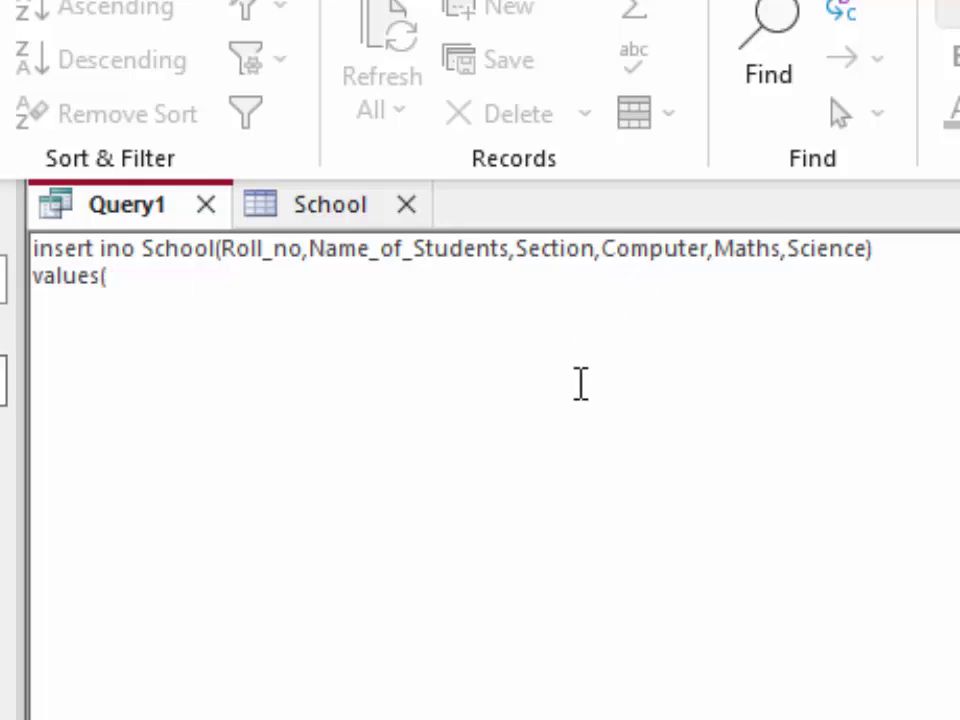
{"action": "type", "text": "1"}
{"action": "type", "text": ","}
{"action": "type", "text": "'"}
{"action": "type", "text": "Anu"}
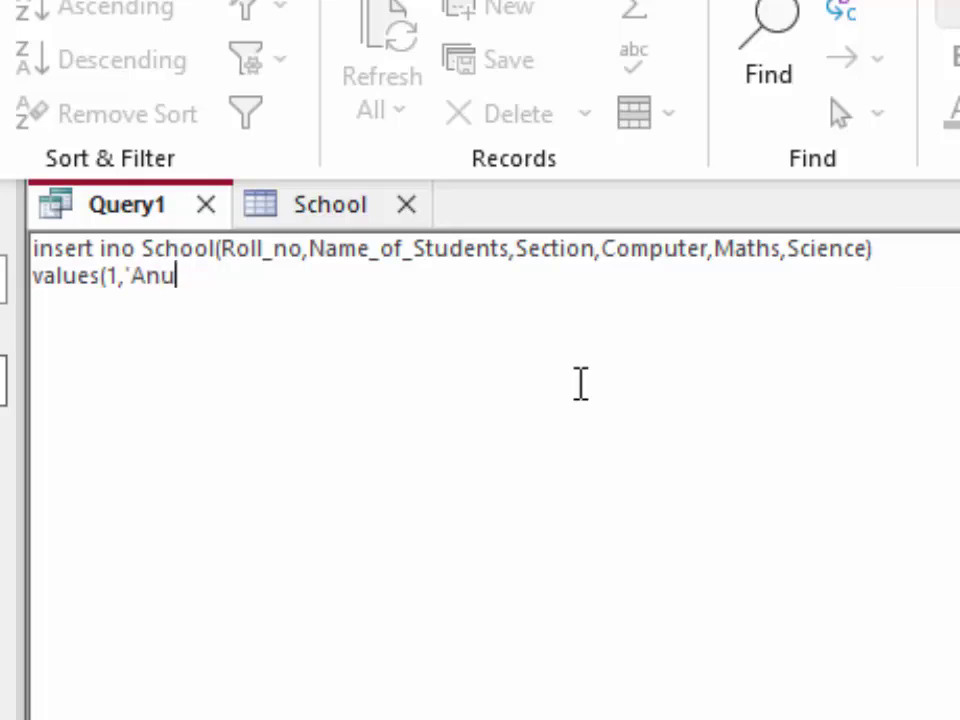
{"action": "type", "text": "p',"}
Try entering 'A' in the School table's Section field and dismiss the data-type mismatch warning
{"action": "left_click", "coordinate": [358, 212]}
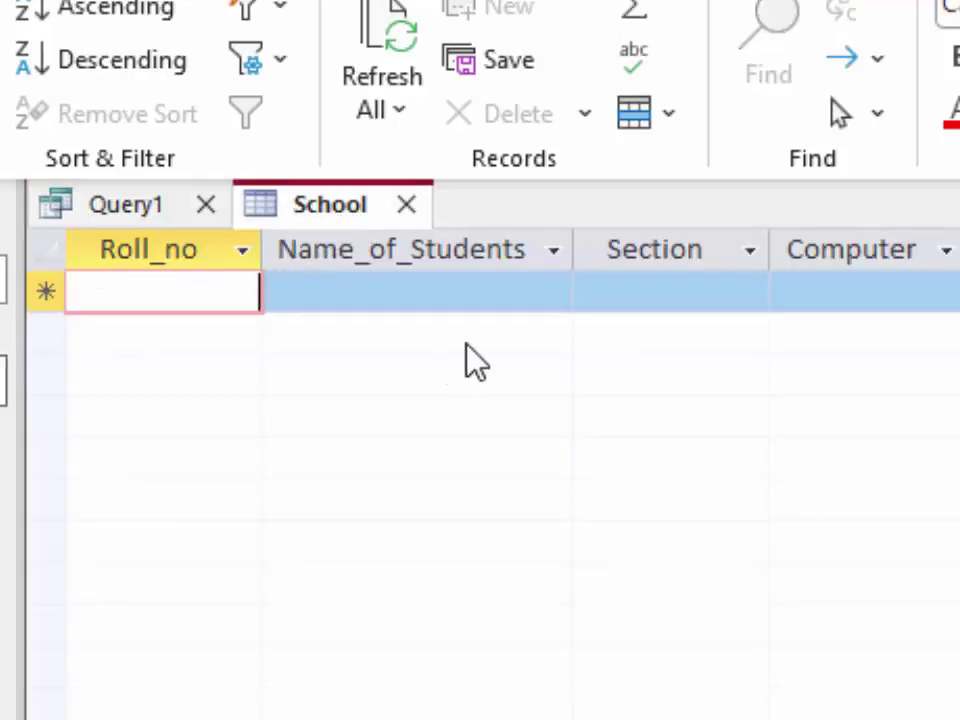
{"action": "left_click", "coordinate": [620, 294]}
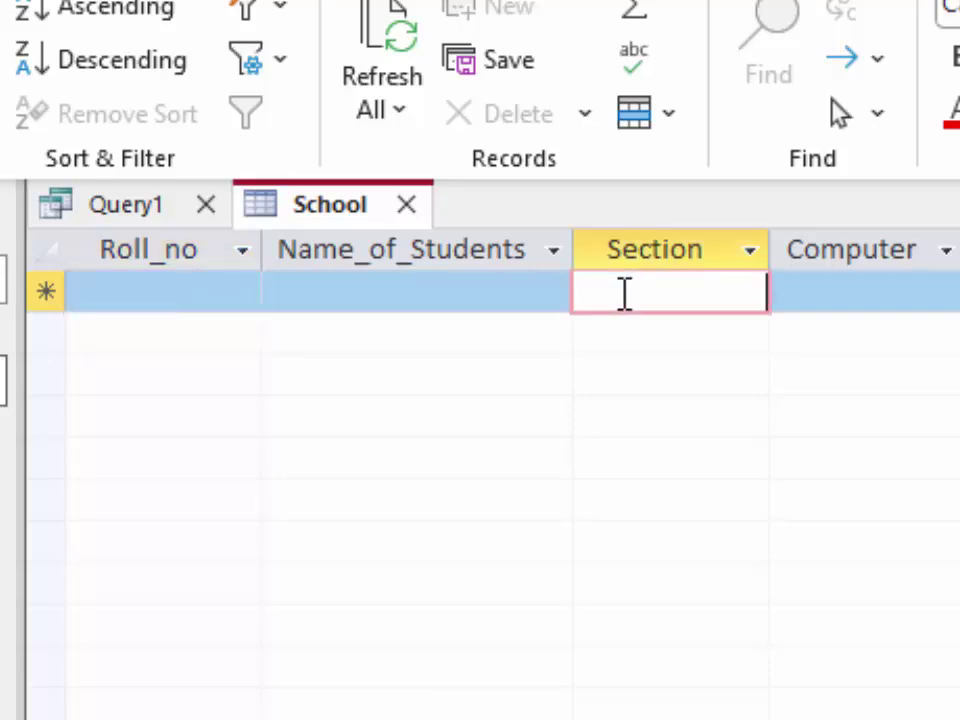
{"action": "type", "text": "A"}
{"action": "key", "text": "Tab"}
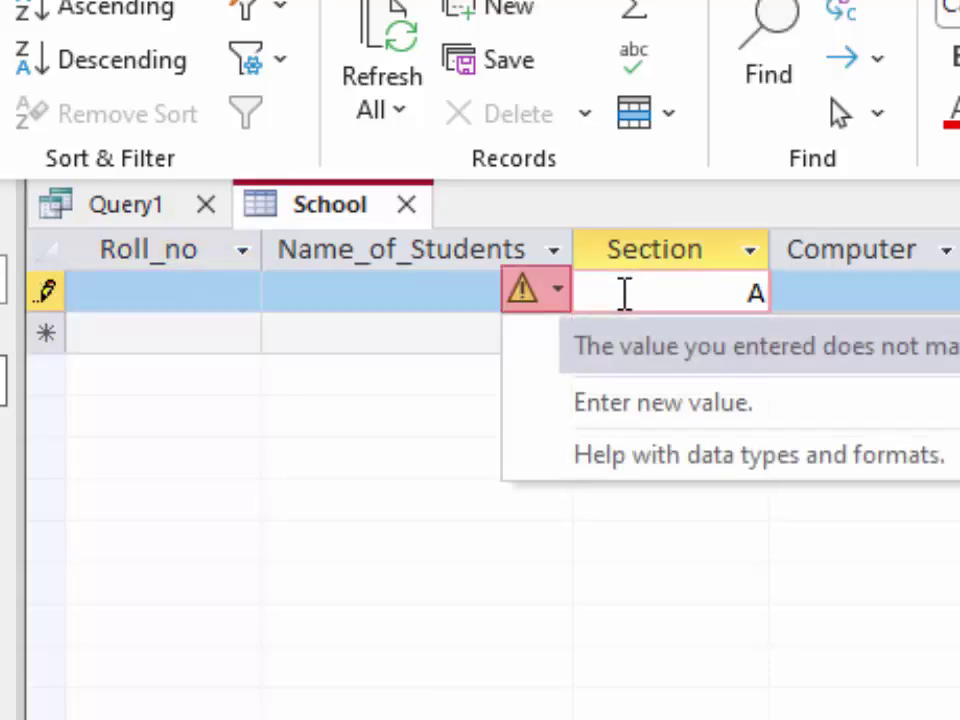
{"action": "left_click", "coordinate": [714, 302]}
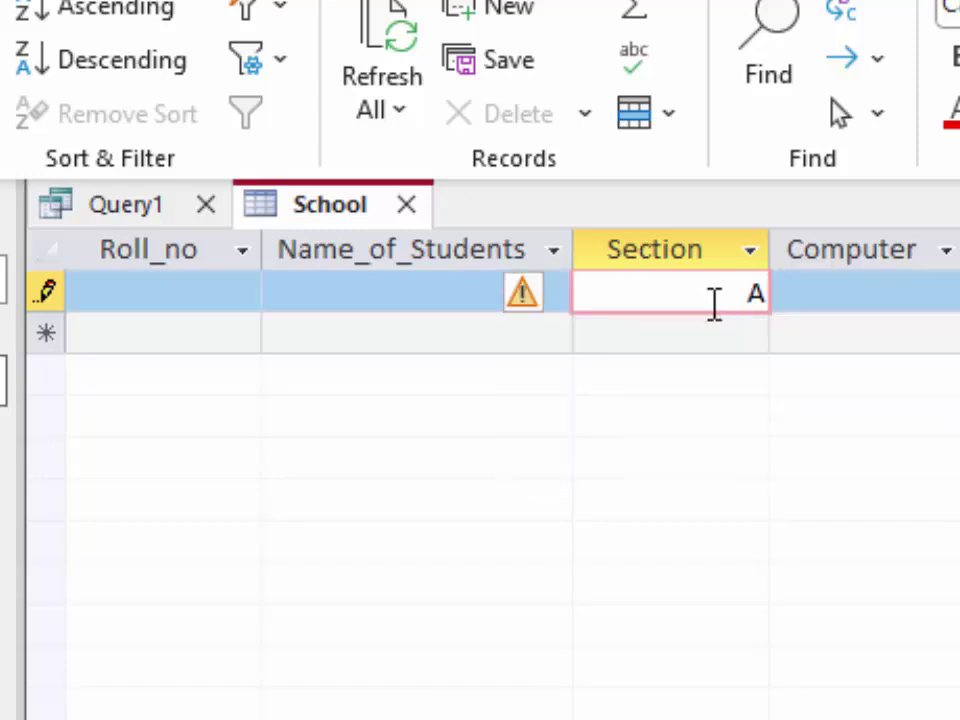
Select the whole unfinished insert statement in Query1 and cut it out
{"action": "left_click", "coordinate": [124, 204]}
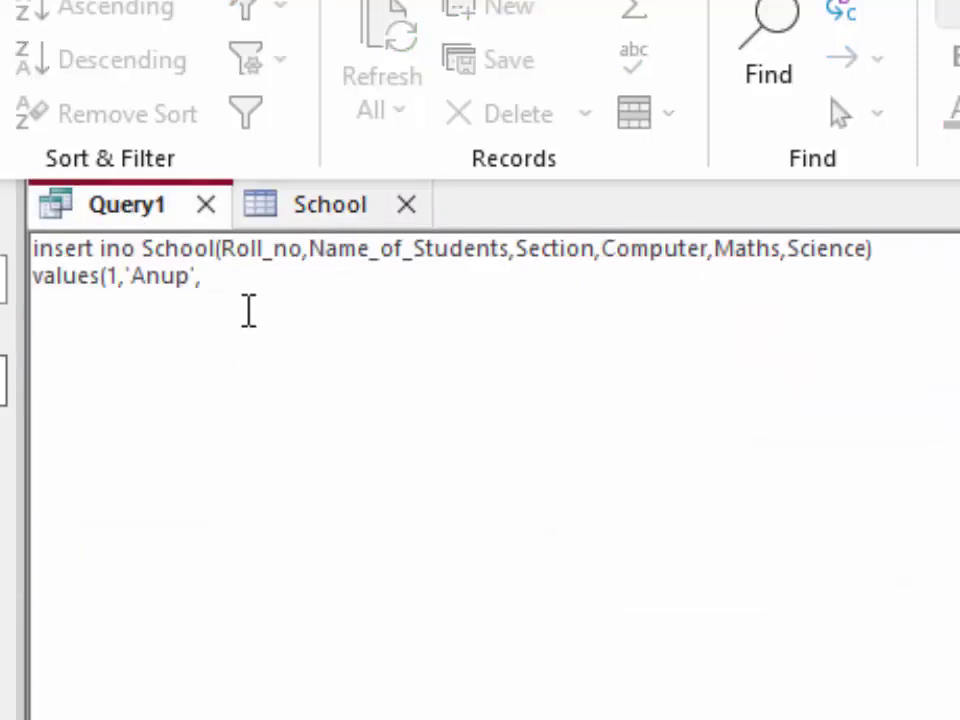
{"action": "left_click", "coordinate": [249, 310]}
{"action": "key", "text": "shift+ctrl+Left"}
{"action": "key", "text": "shift+ctrl+Left"}
{"action": "key", "text": "shift+ctrl+Left"}
{"action": "key", "text": "ctrl+a"}
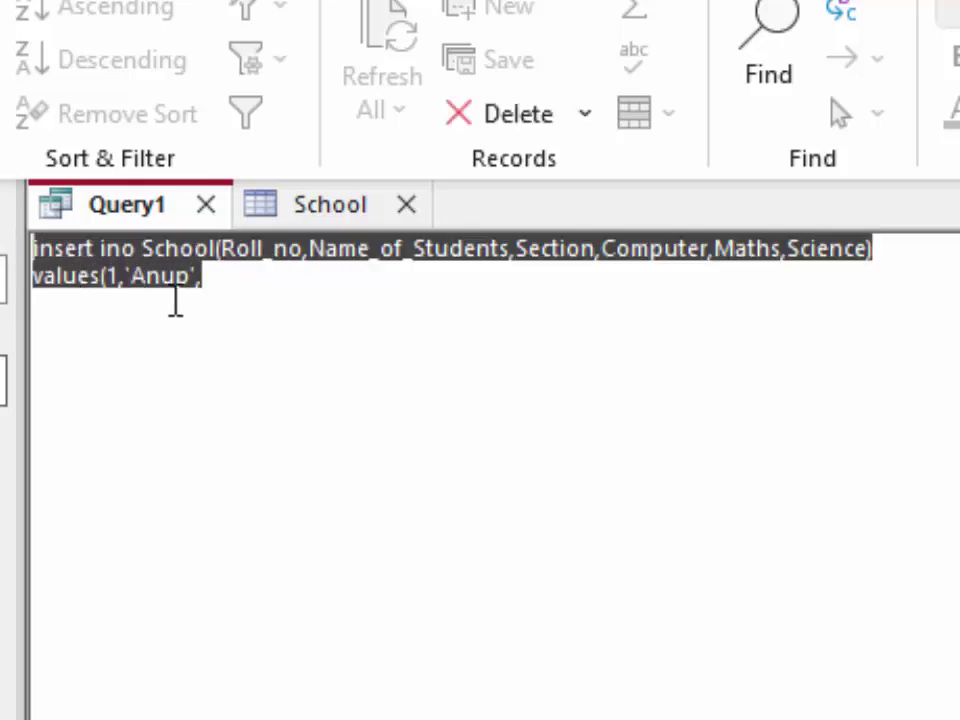
{"action": "right_click", "coordinate": [137, 257]}
{"action": "left_click", "coordinate": [208, 288]}
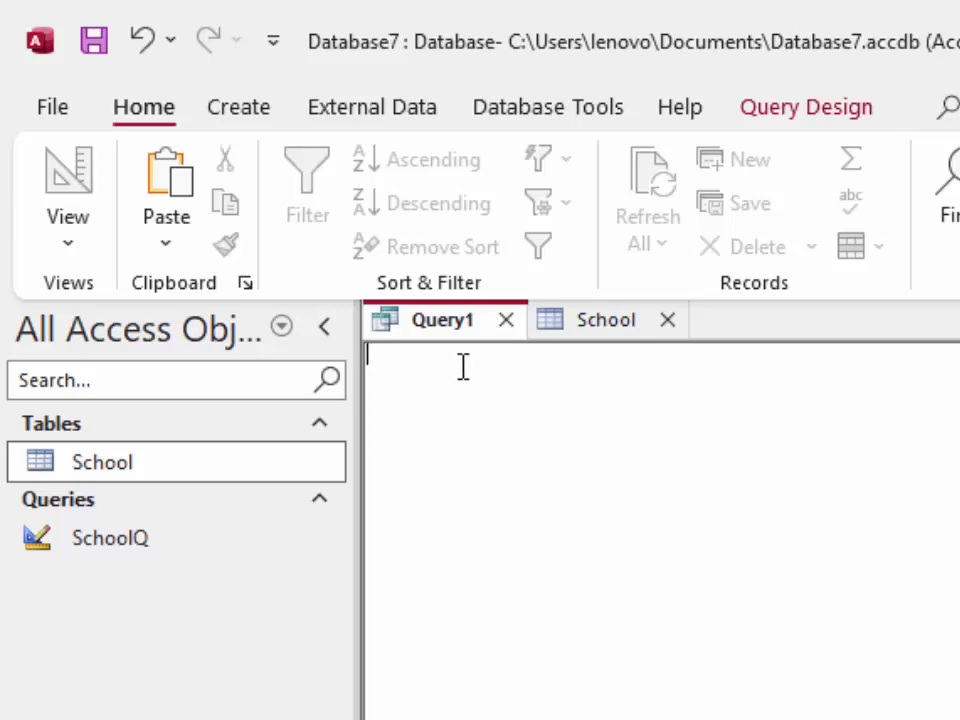
Trim the query to 'alter table School' by deleting the modify column line, then open School's datasheet
{"action": "type", "text": "alt"}
{"action": "type", "text": "er table School"}
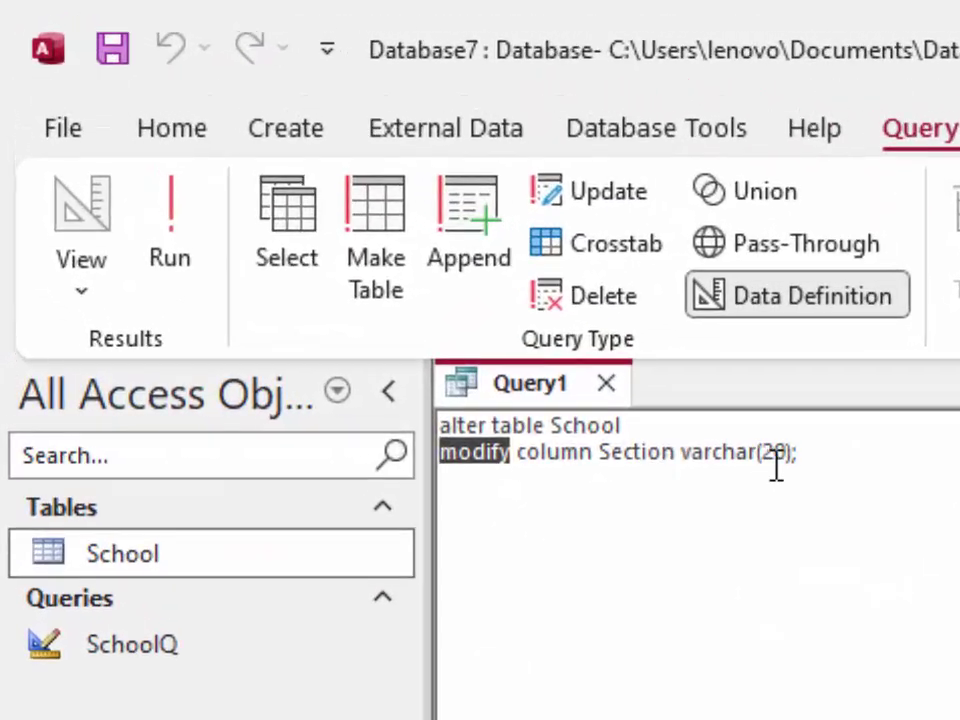
{"action": "left_click", "coordinate": [815, 462]}
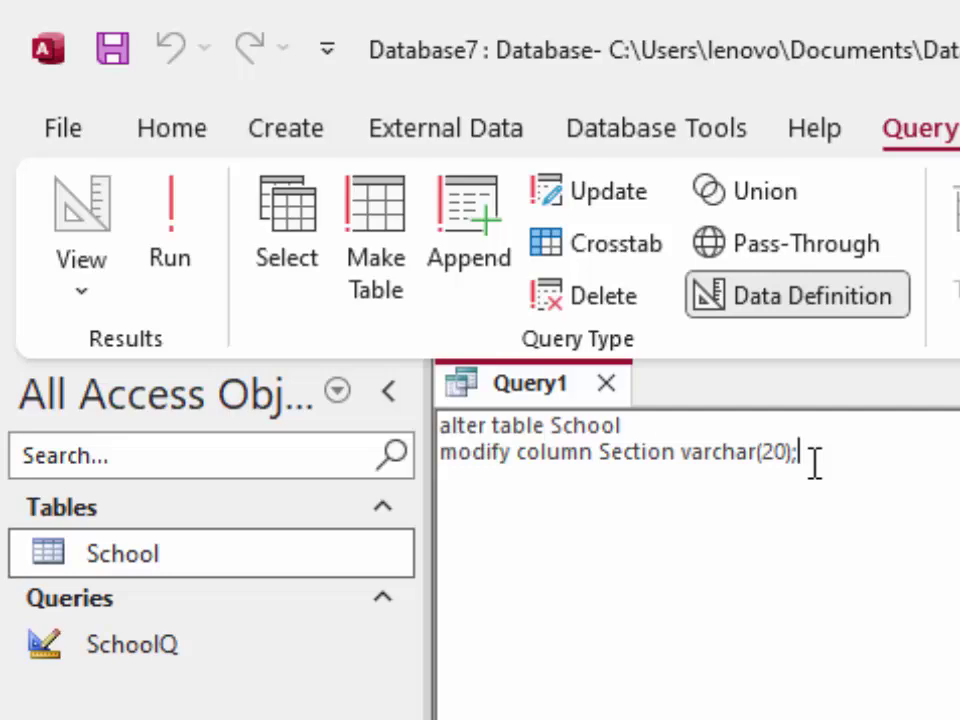
{"action": "left_click_drag", "start_coordinate": [516, 465], "coordinate": [372, 460]}
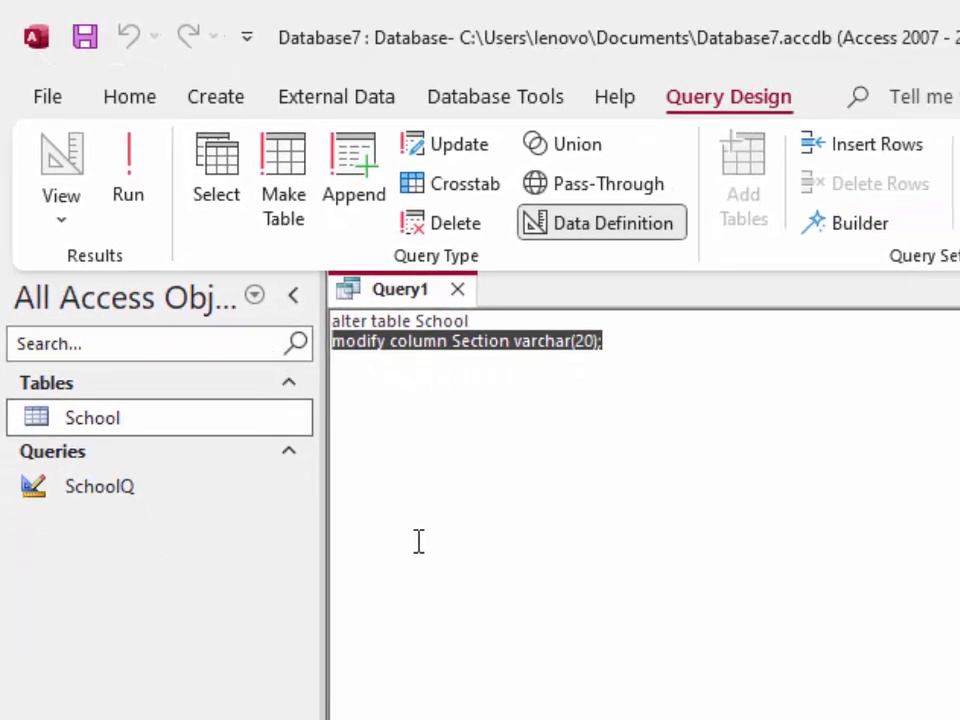
{"action": "key", "text": "BackSpace"}
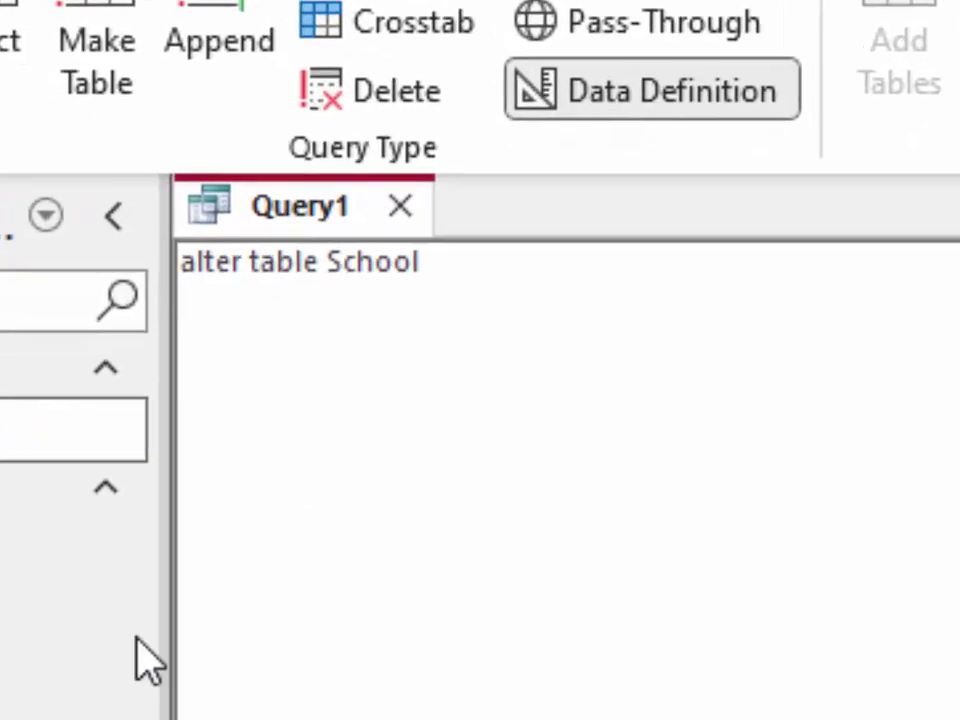
{"action": "double_click", "coordinate": [10, 545]}
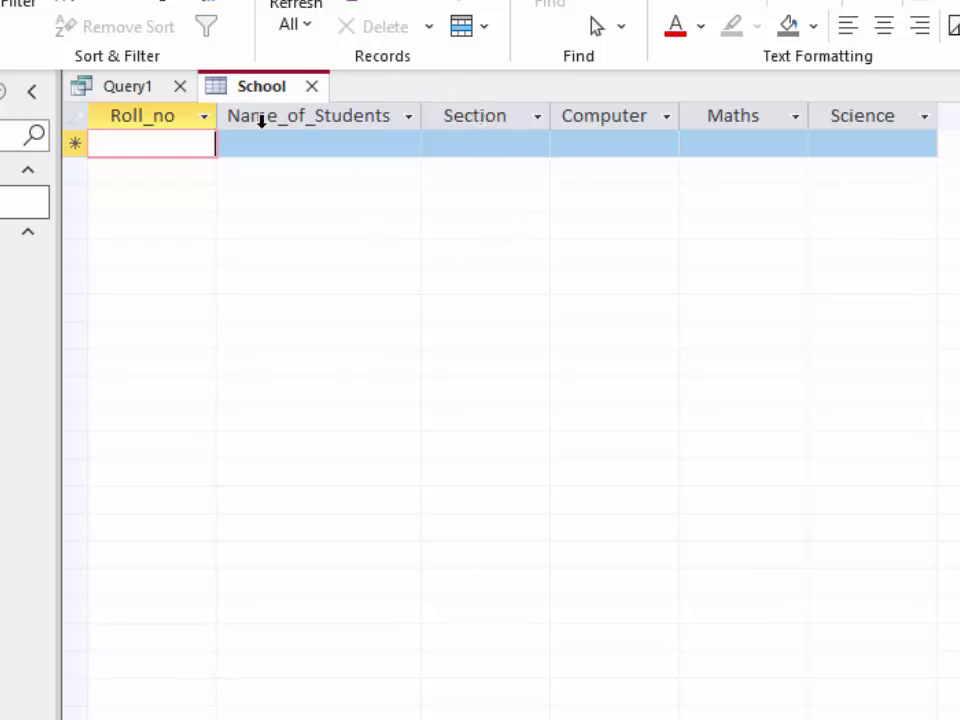
Add 'drop column Section;' to the alter table query, close School, and run it
{"action": "left_click", "coordinate": [115, 95]}
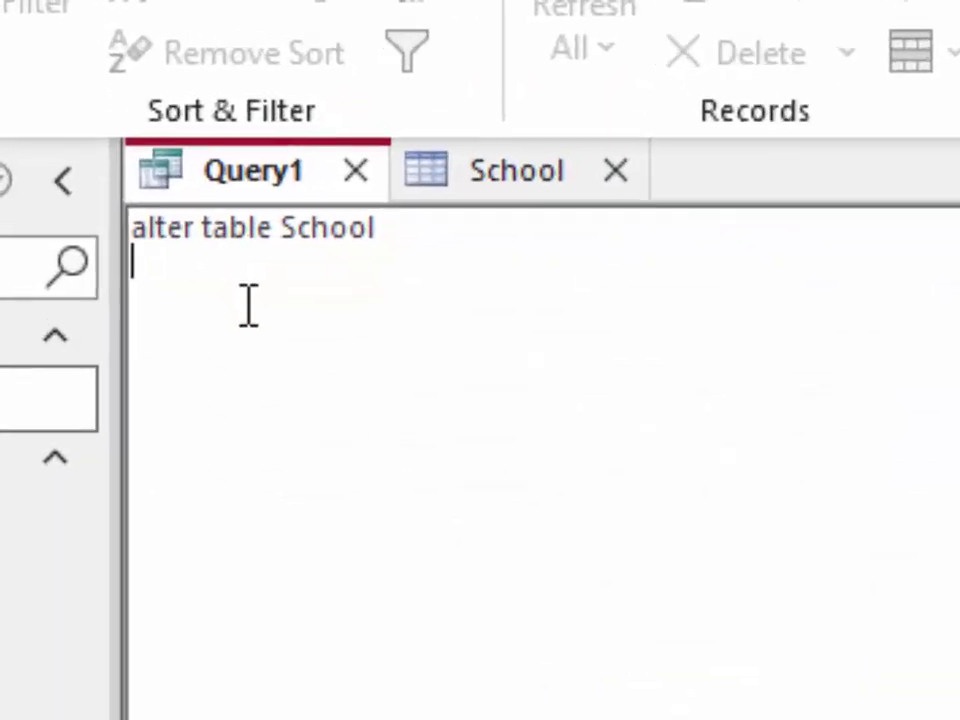
{"action": "type", "text": "d"}
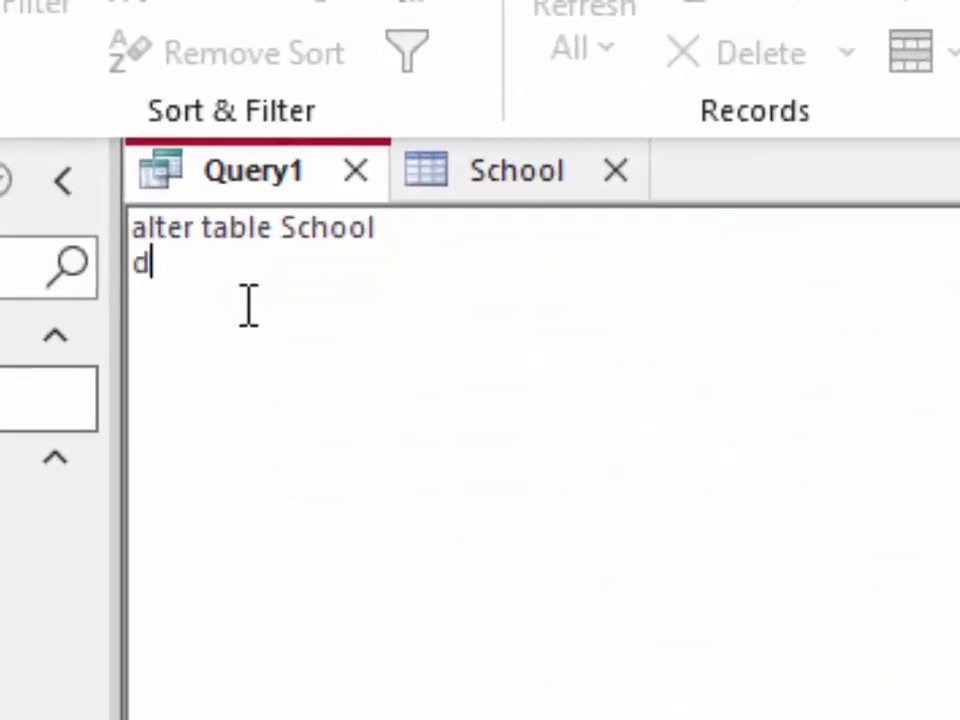
{"action": "type", "text": "rop c"}
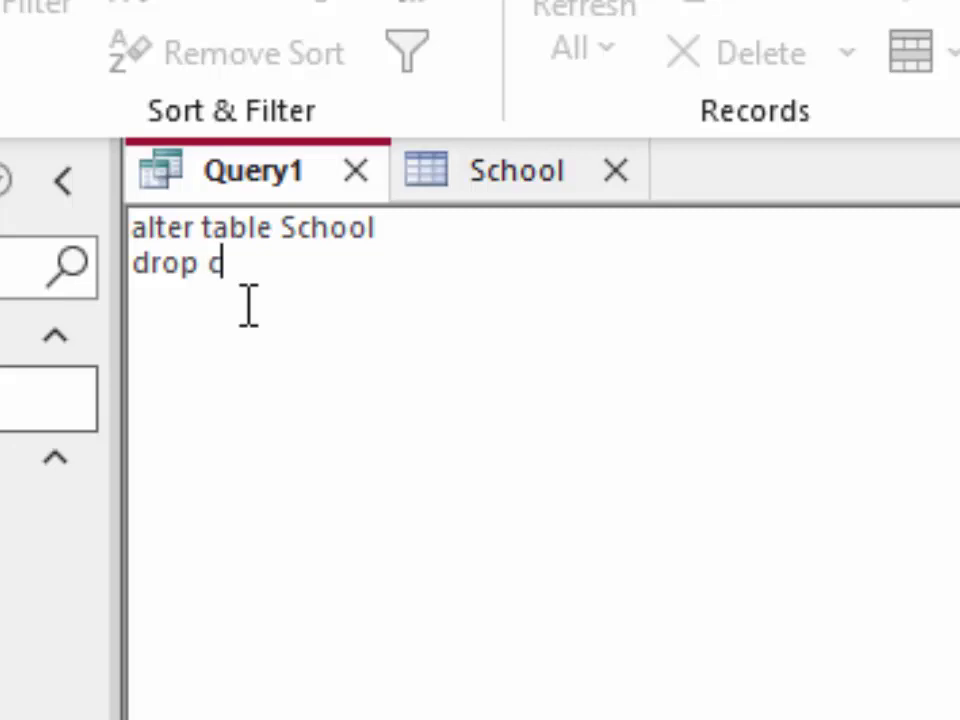
{"action": "type", "text": "olumn "}
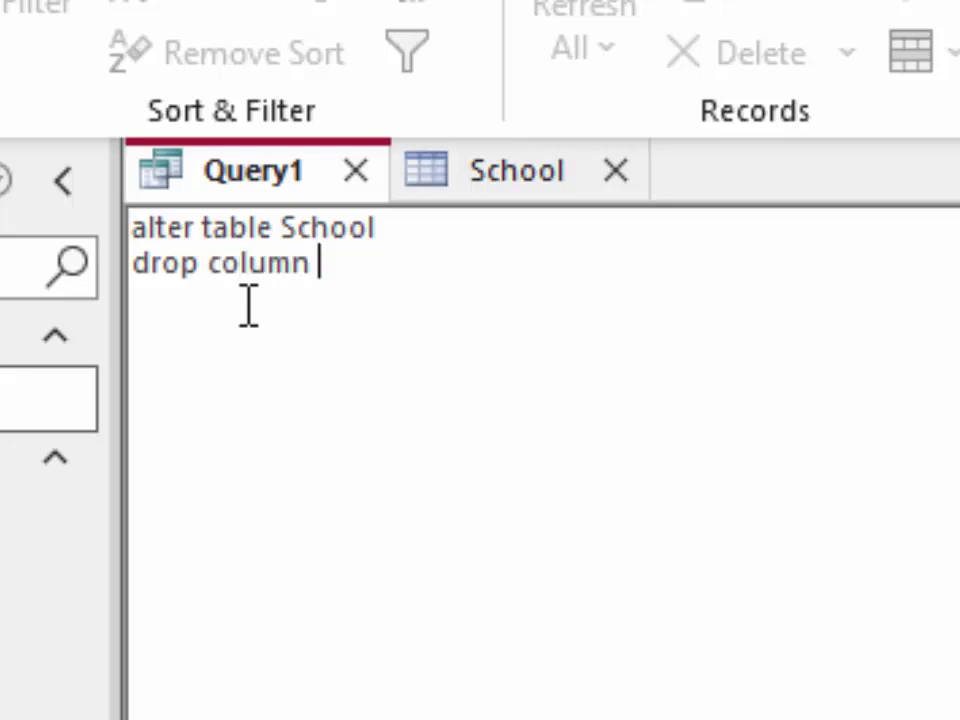
{"action": "type", "text": "Sectio"}
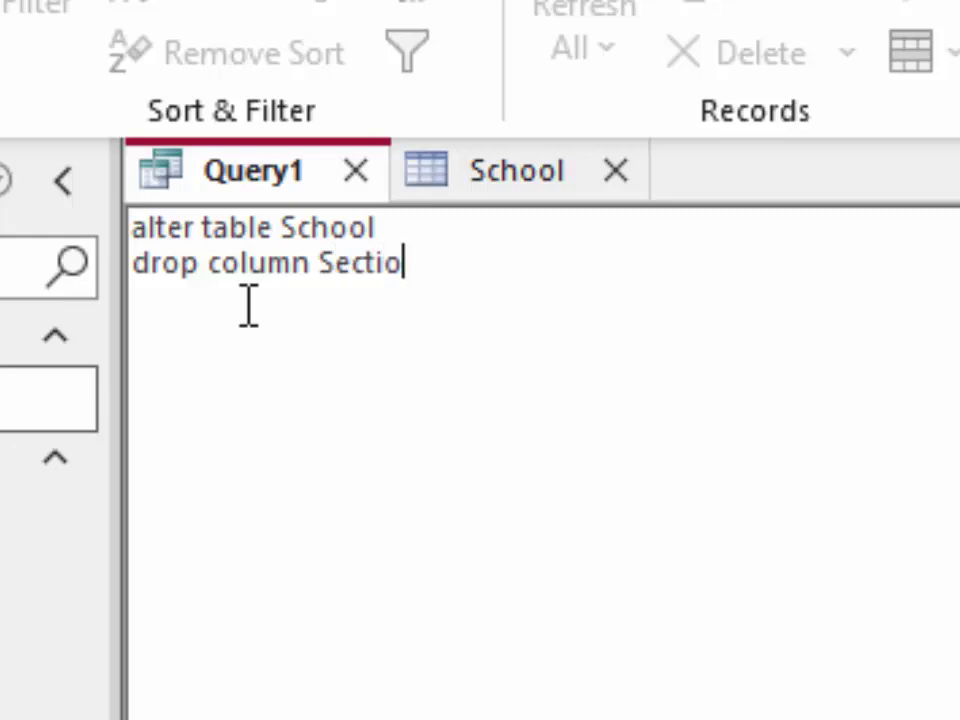
{"action": "type", "text": "n;"}
{"action": "left_click", "coordinate": [613, 172]}
{"action": "mouse_move", "coordinate": [570, 388]}
{"action": "left_mouse_down"}
{"action": "mouse_move", "coordinate": [428, 390]}
{"action": "mouse_move", "coordinate": [257, 347]}
{"action": "left_mouse_up"}
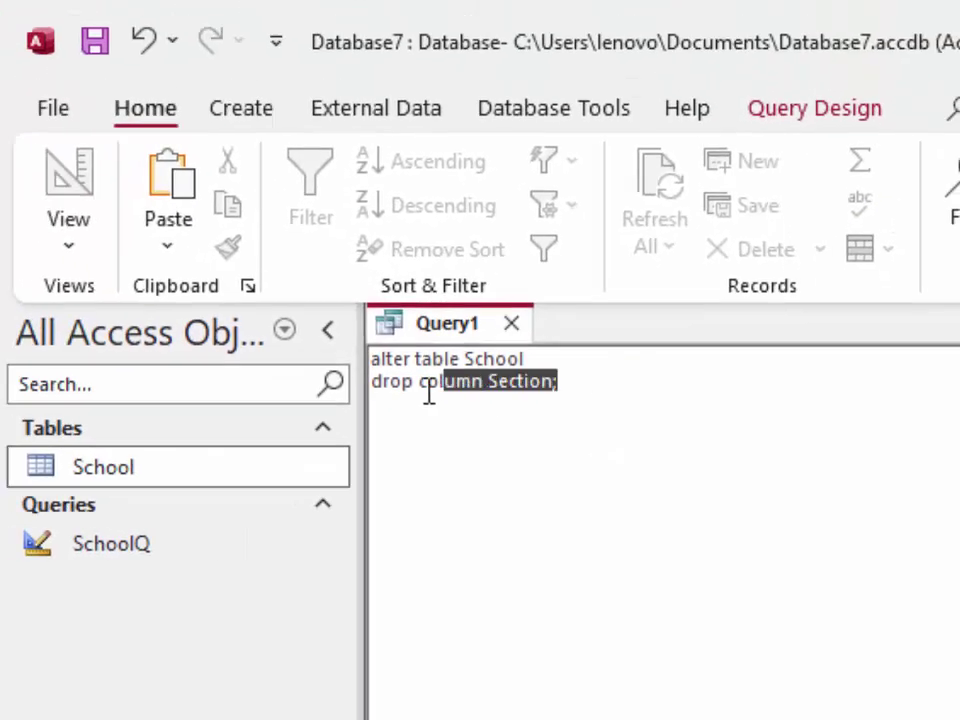
{"action": "left_click", "coordinate": [885, 110]}
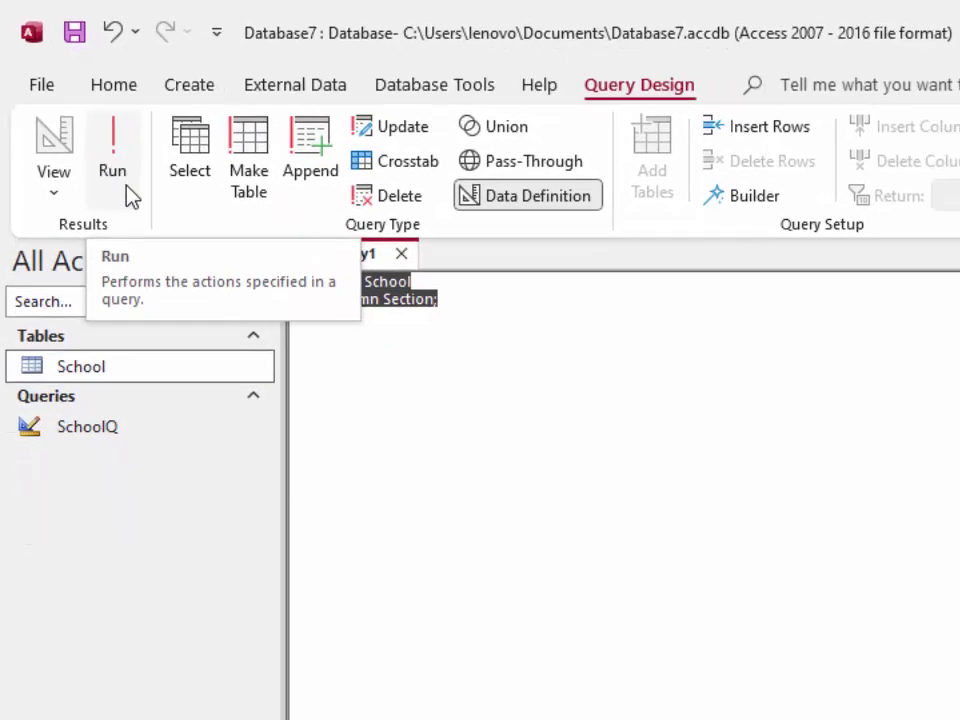
{"action": "left_click", "coordinate": [119, 152]}
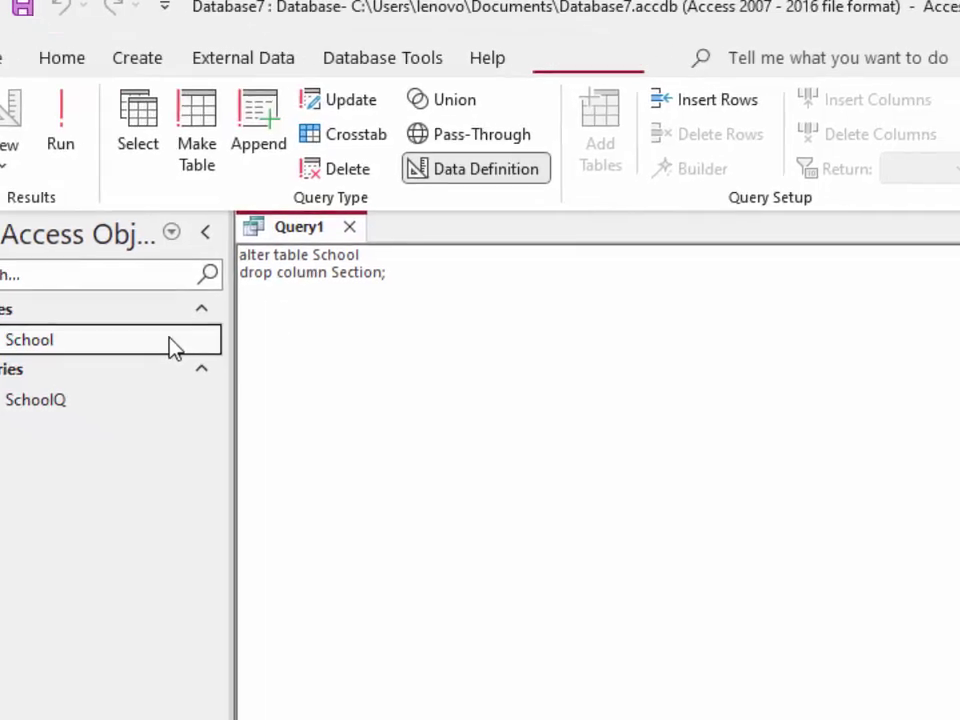
Replace the drop line with 'add column Section char(4);' after checking School's columns
{"action": "double_click", "coordinate": [172, 345]}
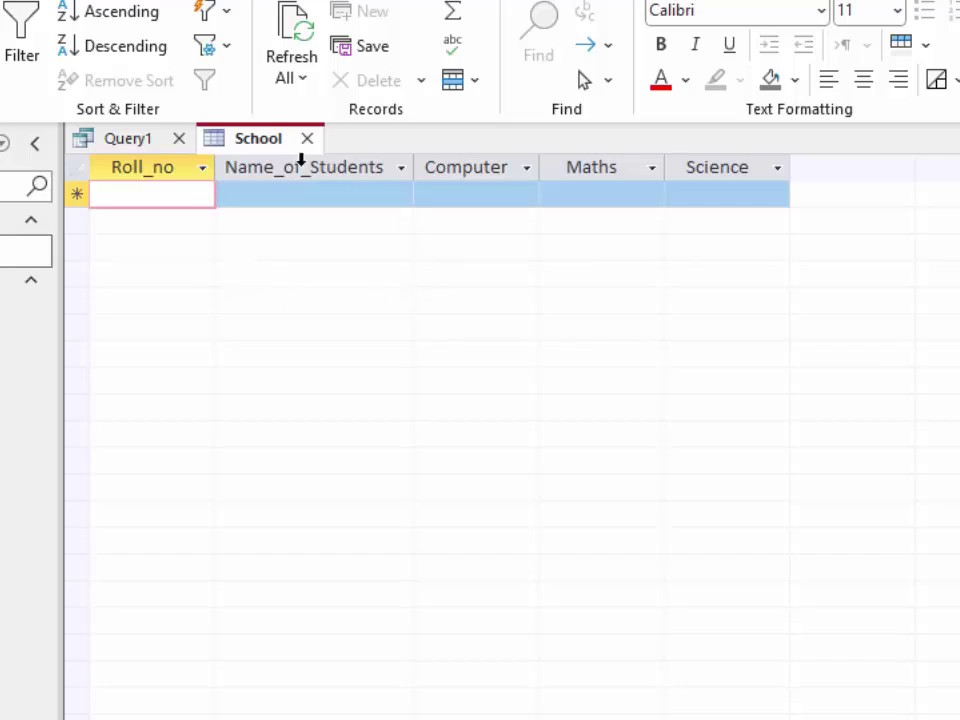
{"action": "left_click", "coordinate": [131, 140]}
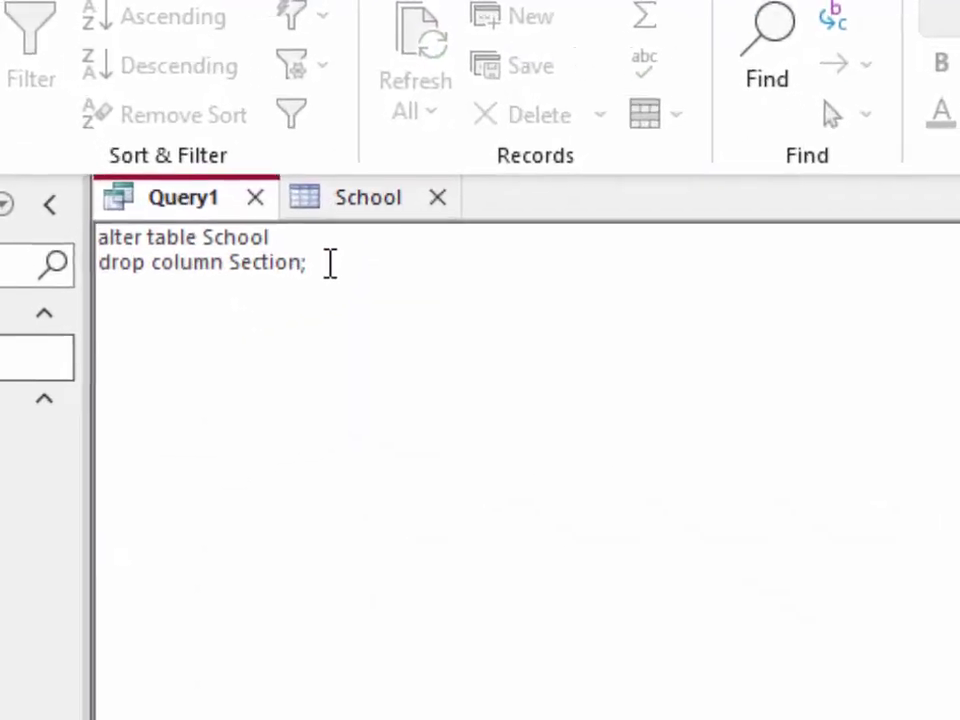
{"action": "left_click", "coordinate": [252, 201]}
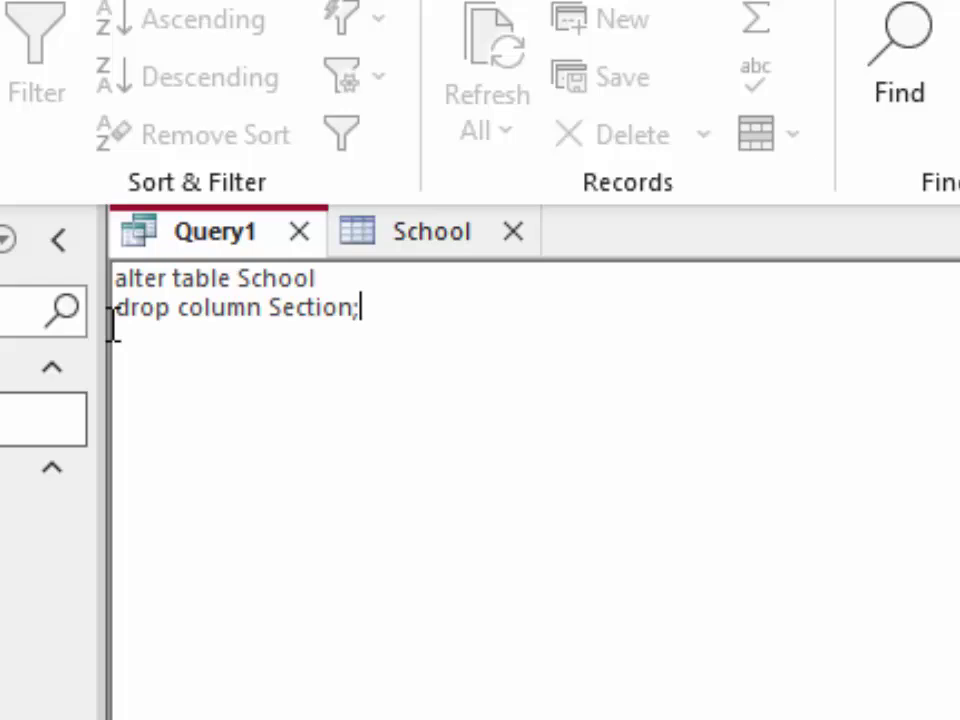
{"action": "key", "text": "shift+Home"}
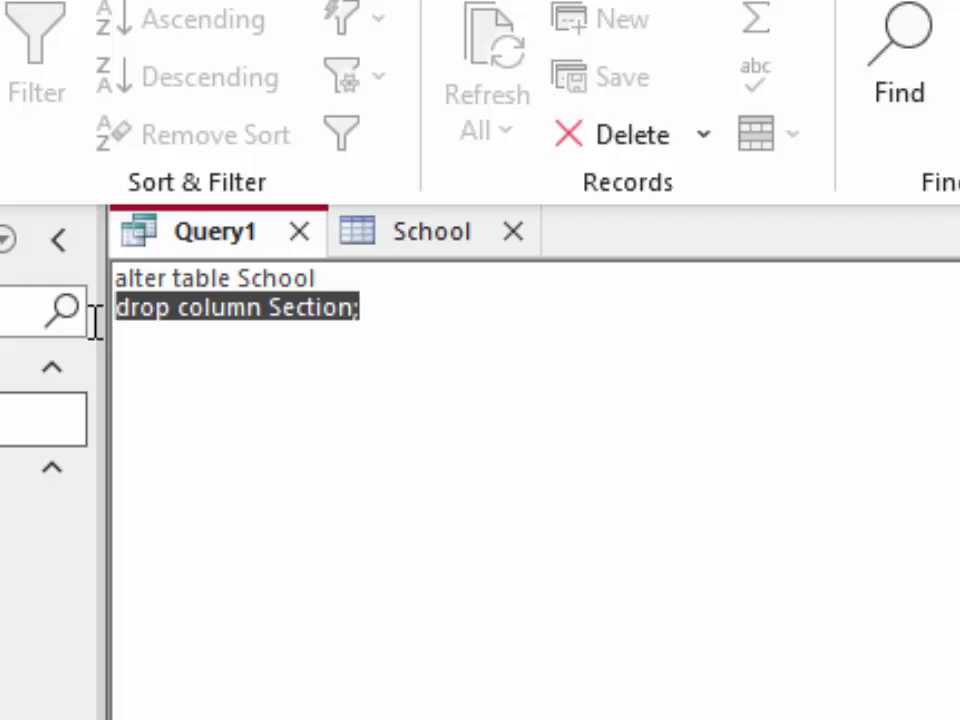
{"action": "key", "text": "Delete"}
{"action": "type", "text": "ad"}
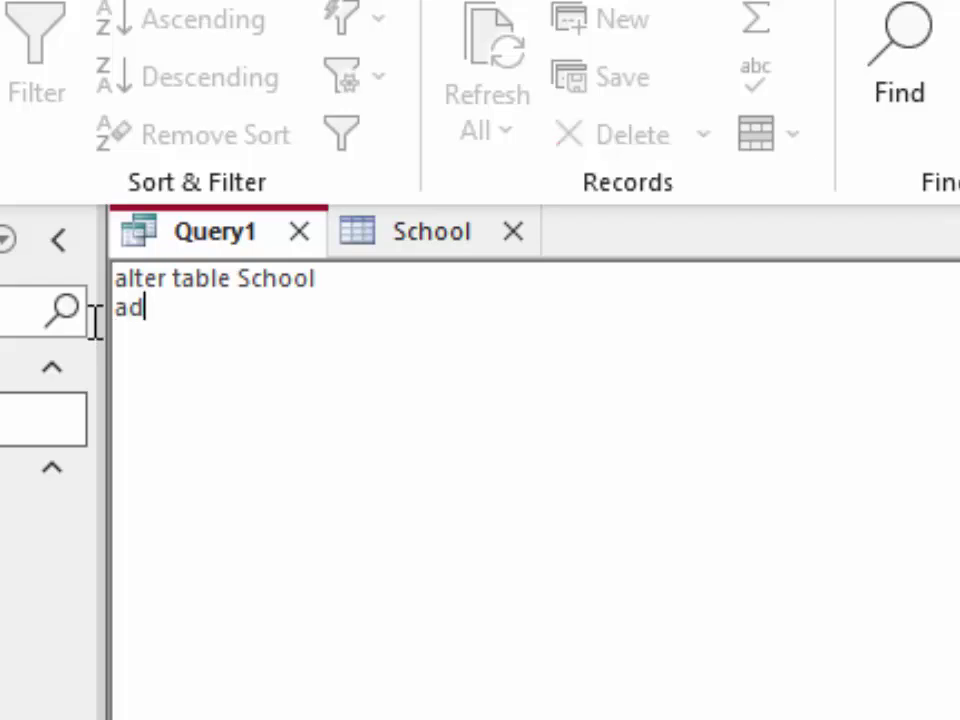
{"action": "type", "text": "d co"}
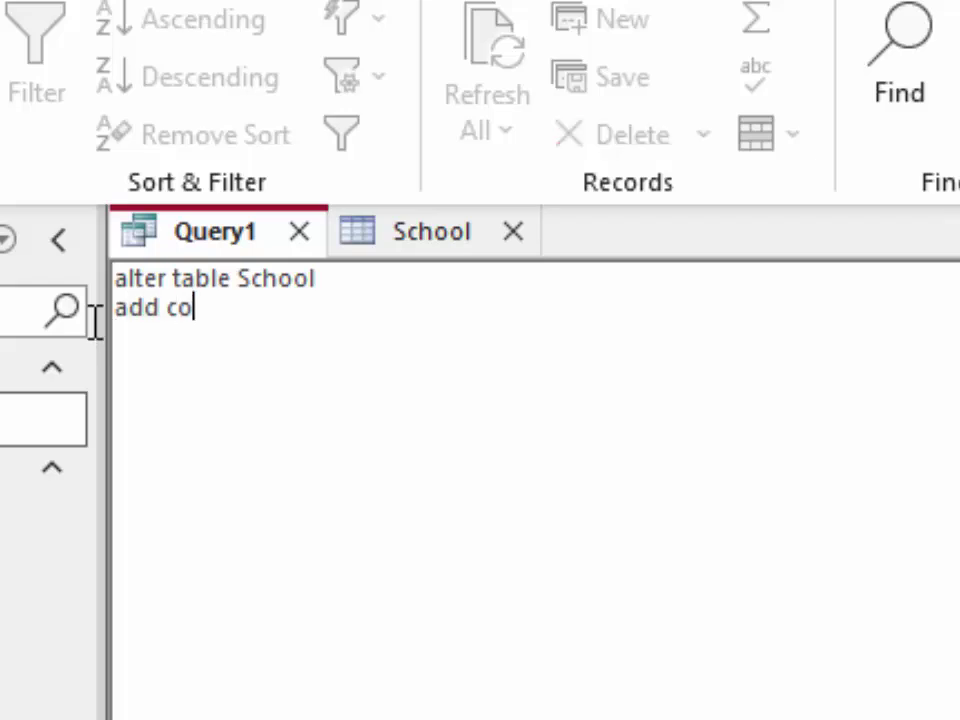
{"action": "type", "text": "umn"}
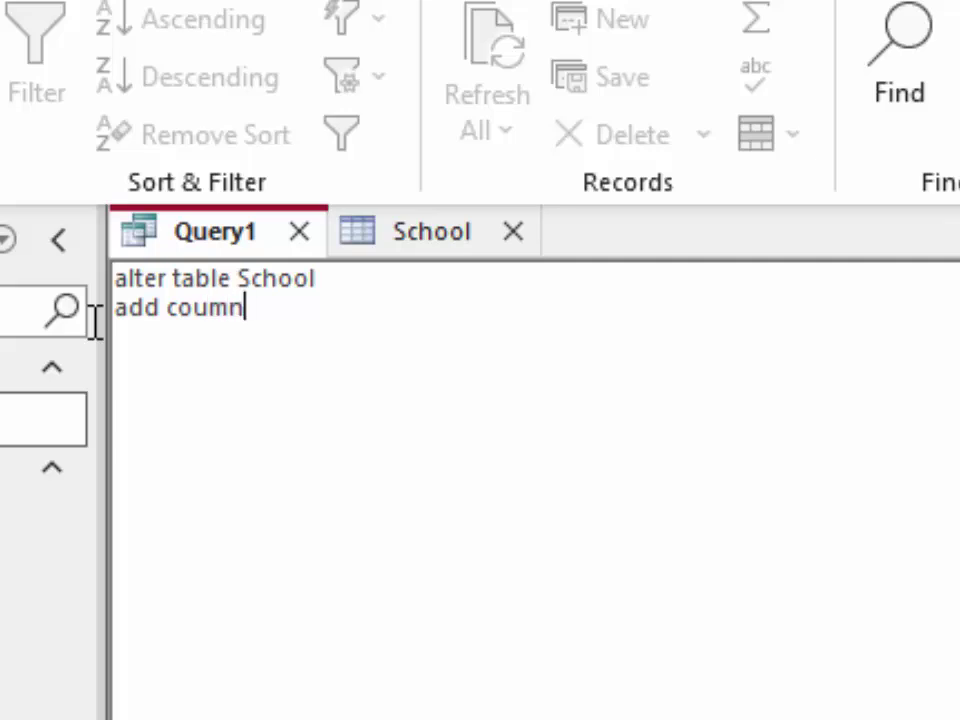
{"action": "key", "text": "BackSpace"}
{"action": "key", "text": "BackSpace"}
{"action": "key", "text": "BackSpace"}
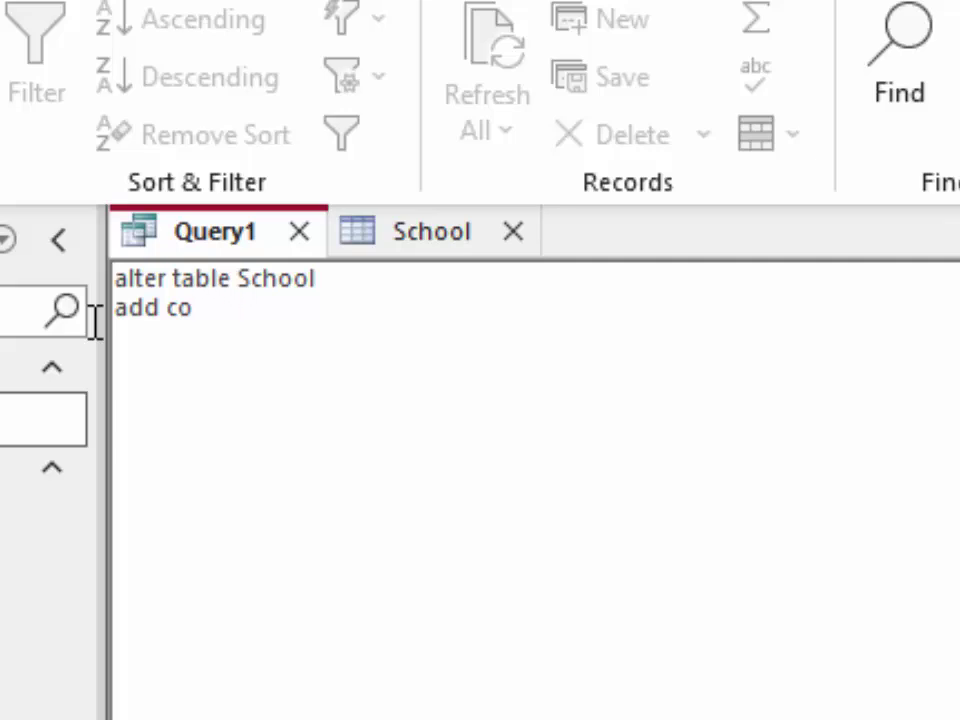
{"action": "type", "text": "lumn "}
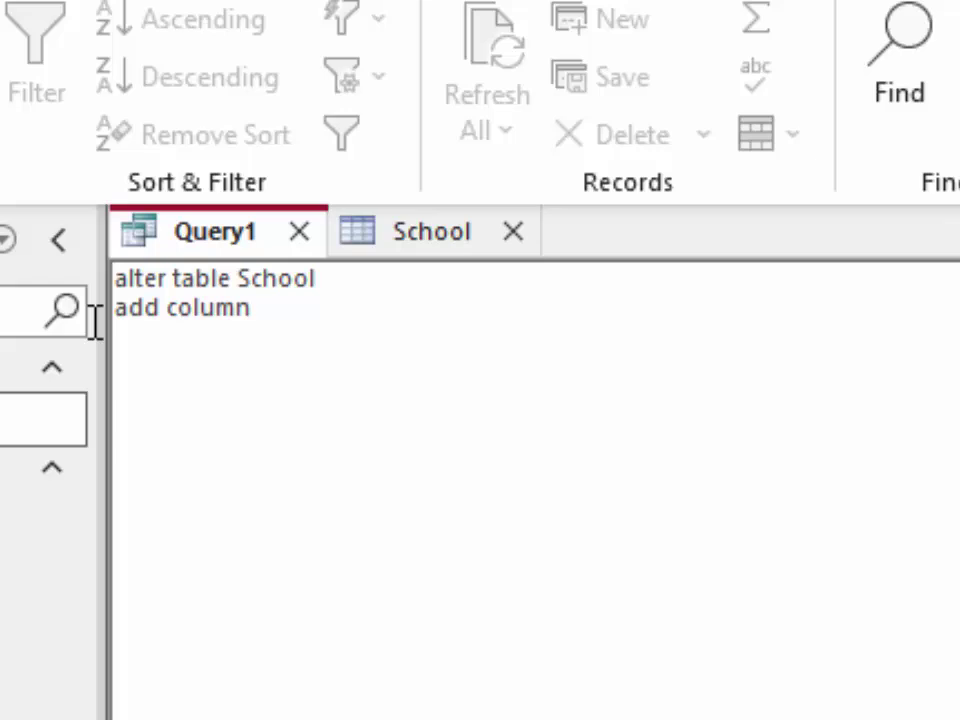
{"action": "type", "text": "Sec"}
{"action": "type", "text": "tion "}
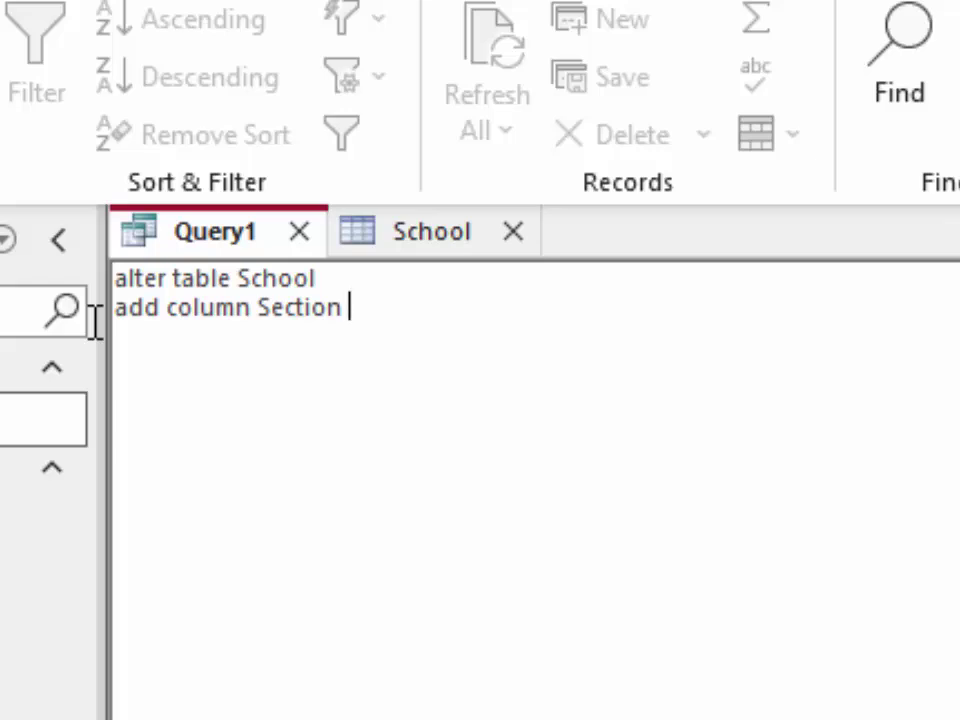
{"action": "type", "text": "char"}
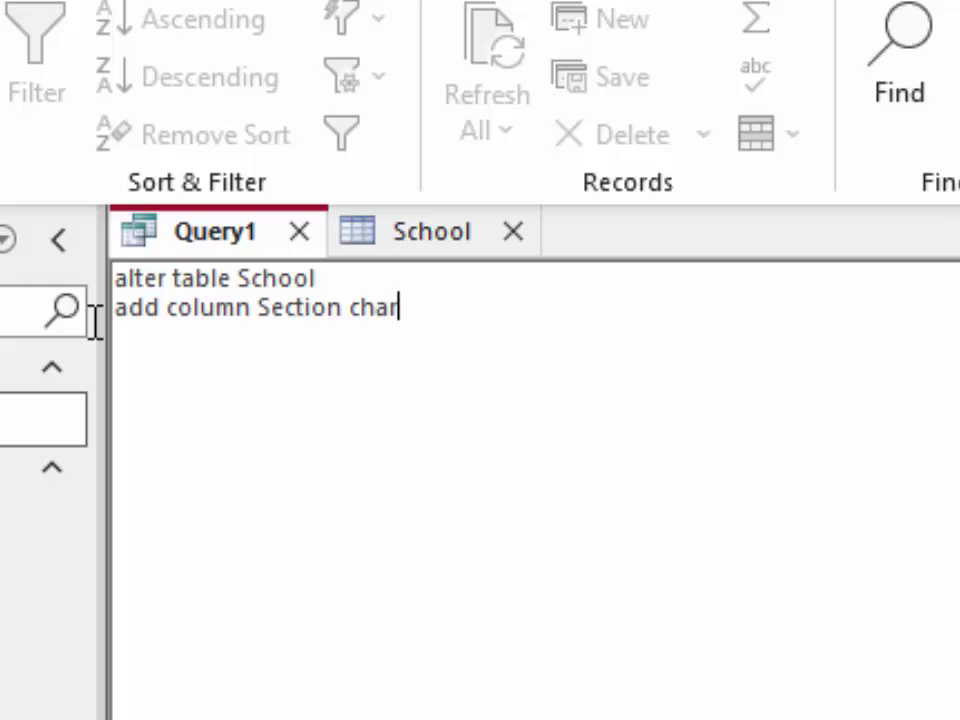
{"action": "type", "text": "("}
{"action": "type", "text": "4)"}
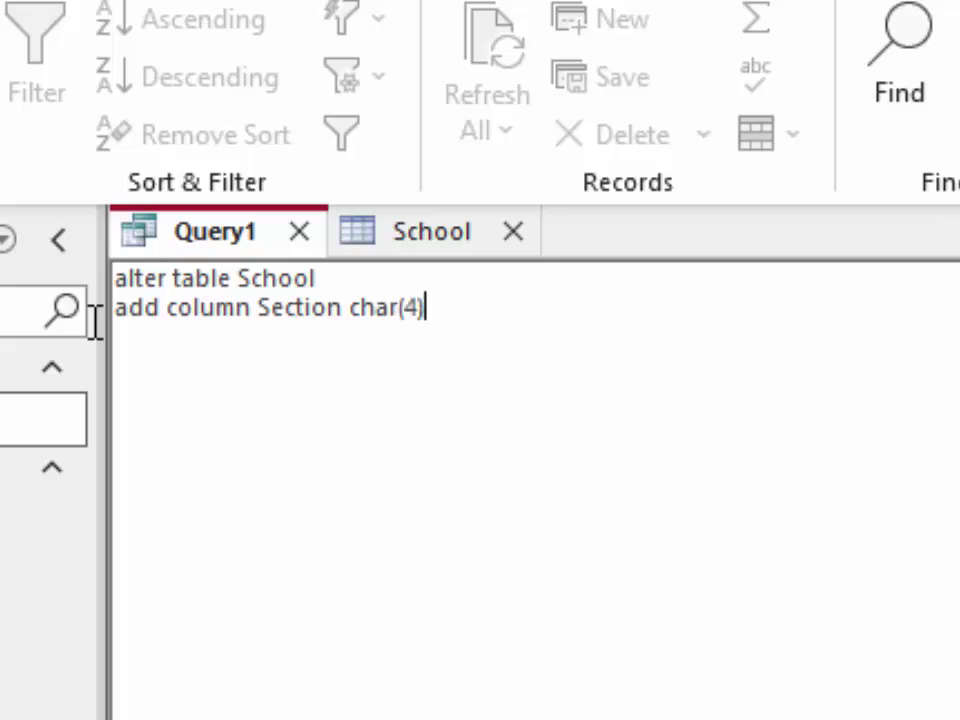
{"action": "type", "text": ";"}
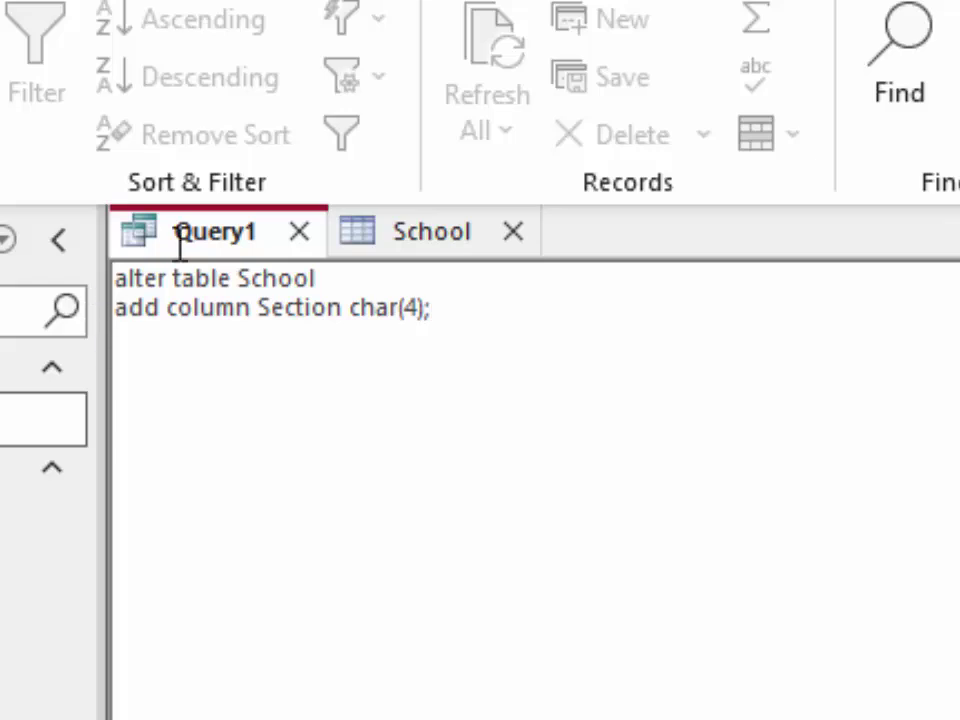
Close School, run the add-column query, and reopen School to confirm the Section column
{"action": "left_click", "coordinate": [511, 232]}
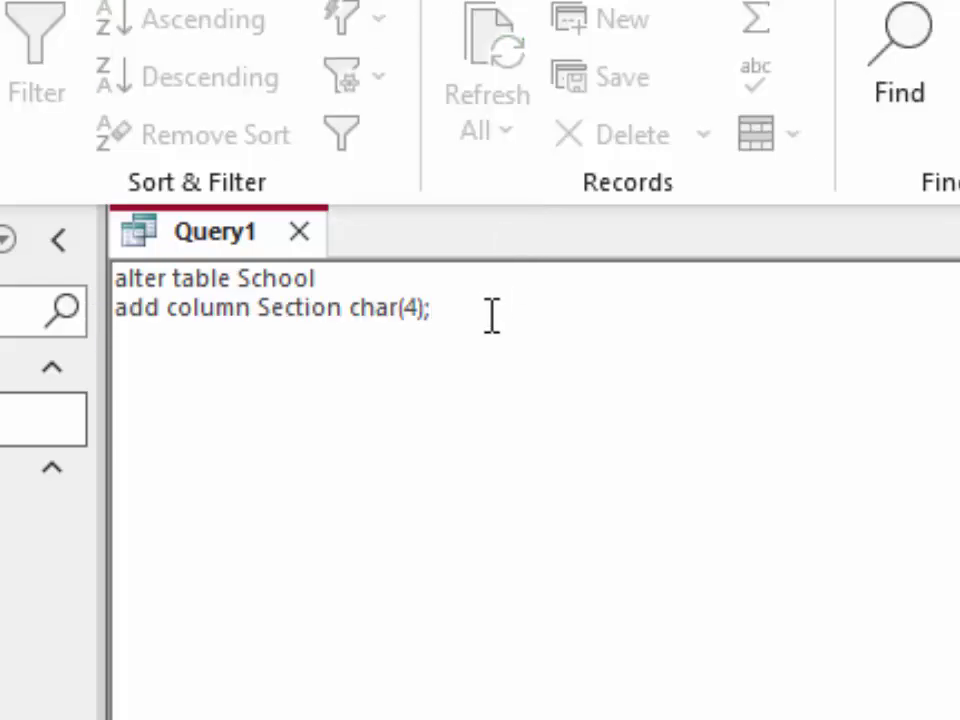
{"action": "key", "text": "ctrl+a"}
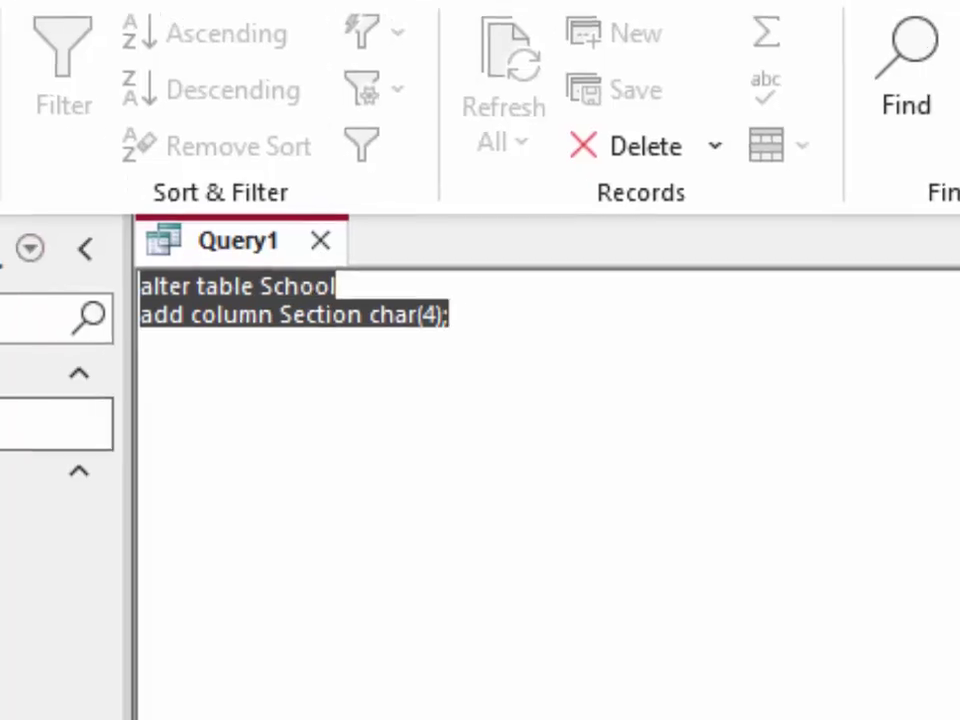
{"action": "left_click", "coordinate": [812, 107]}
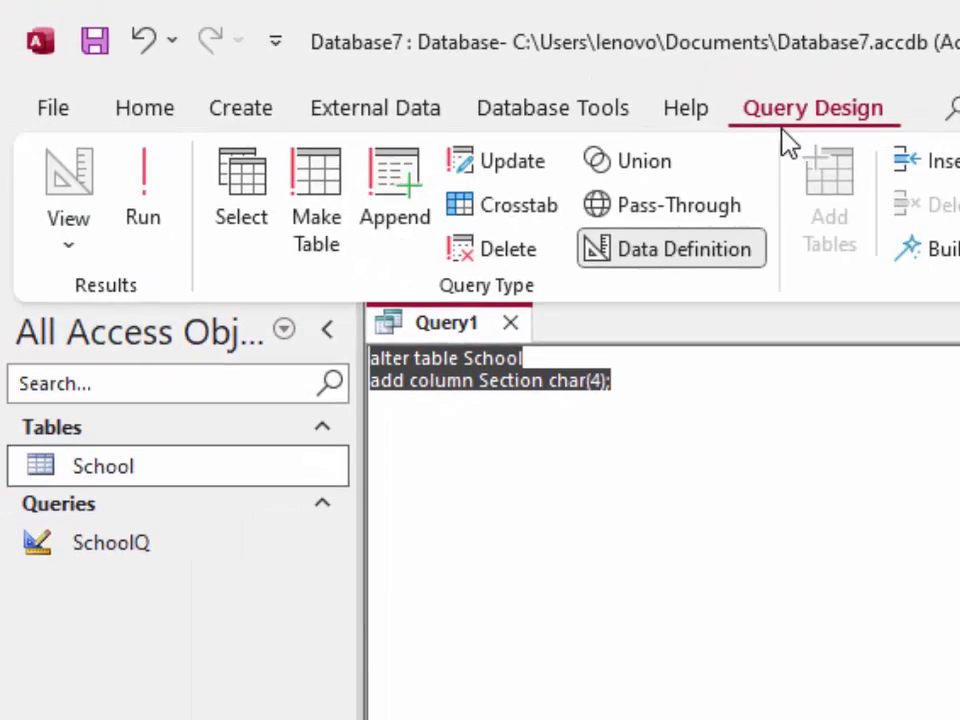
{"action": "left_click", "coordinate": [136, 188]}
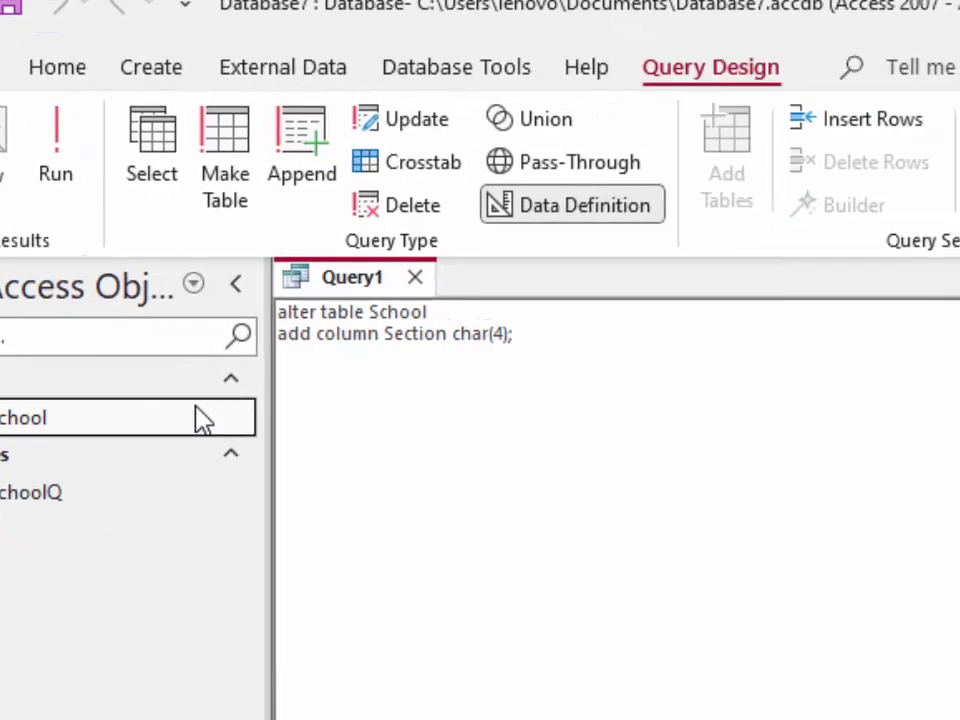
{"action": "double_click", "coordinate": [203, 420]}
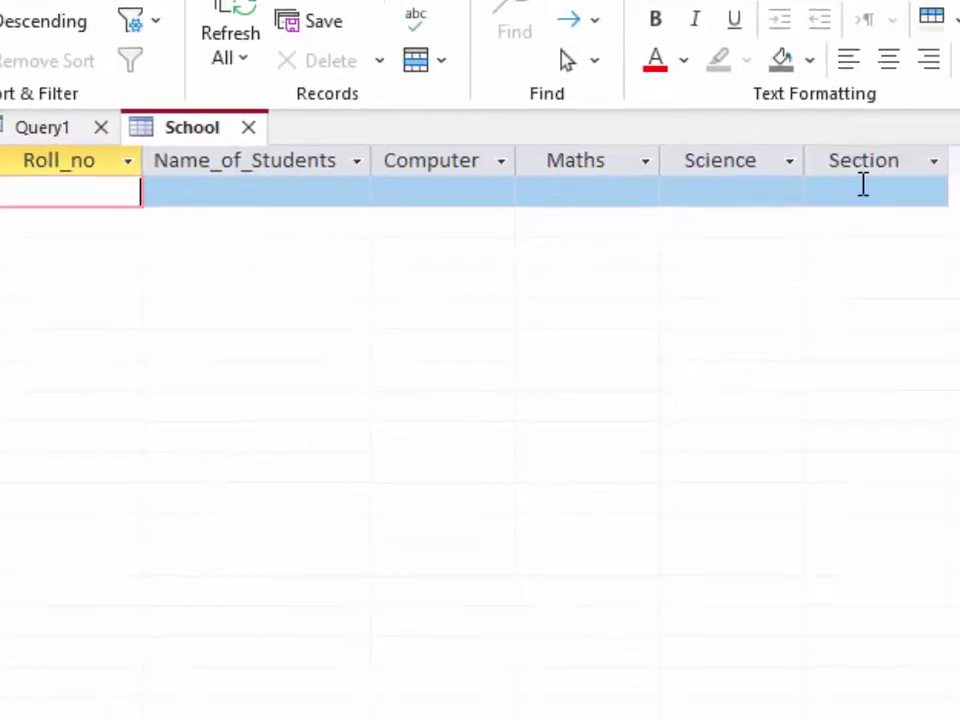
{"action": "left_click", "coordinate": [57, 133]}
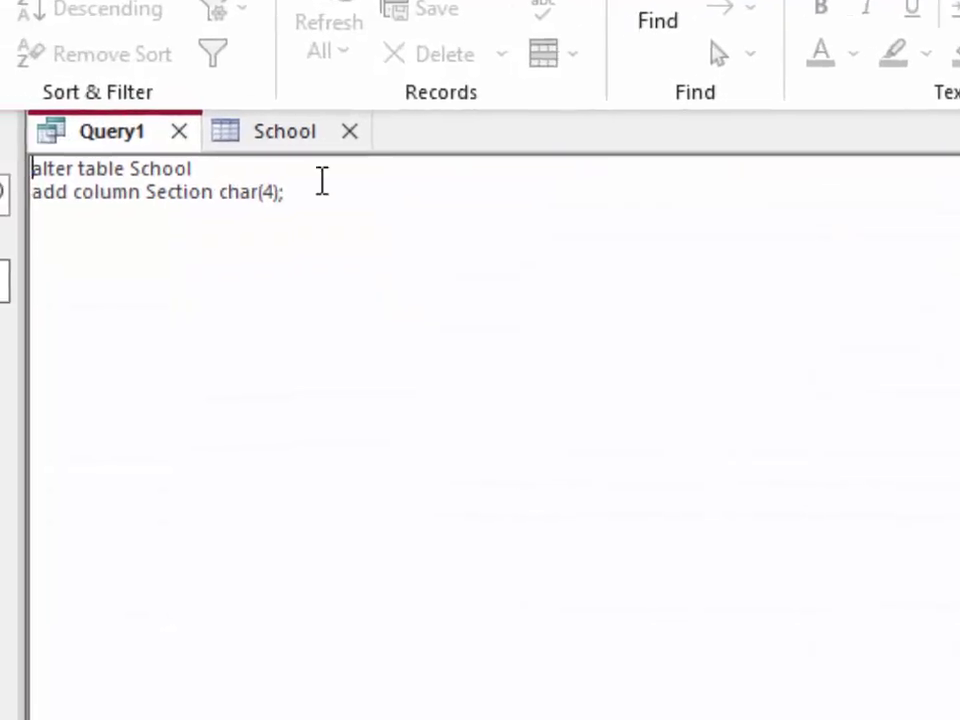
Clear the SQL and type 'insert into School(Roll_no,Name_of_Students,Computer,Maths', checking School's field names
{"action": "key", "text": "ctrl+a"}
{"action": "key", "text": "Delete"}
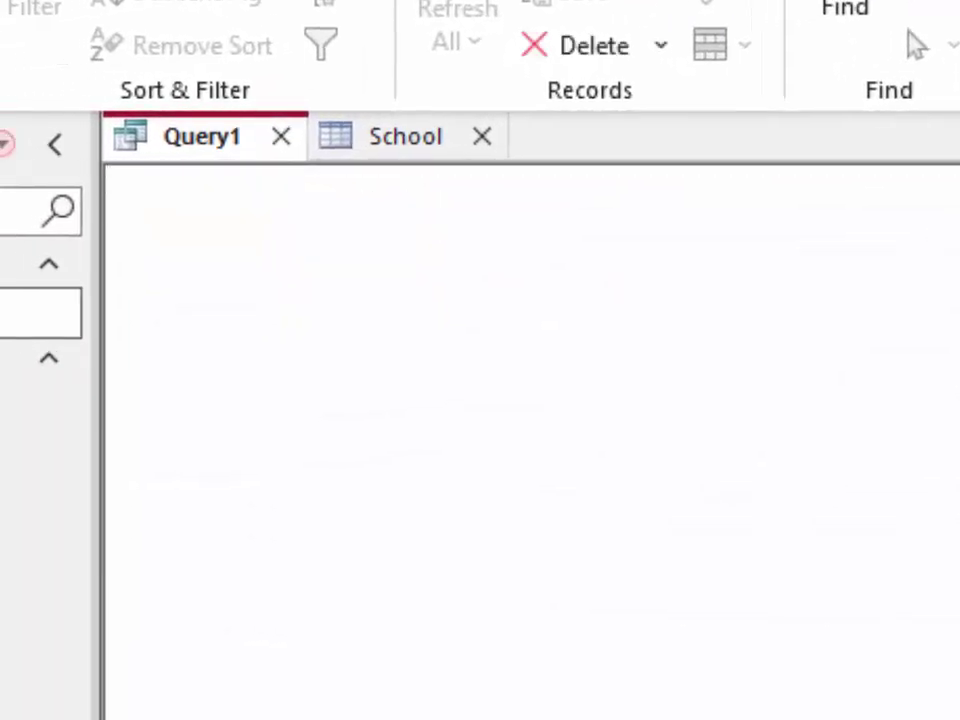
{"action": "type", "text": "insert "}
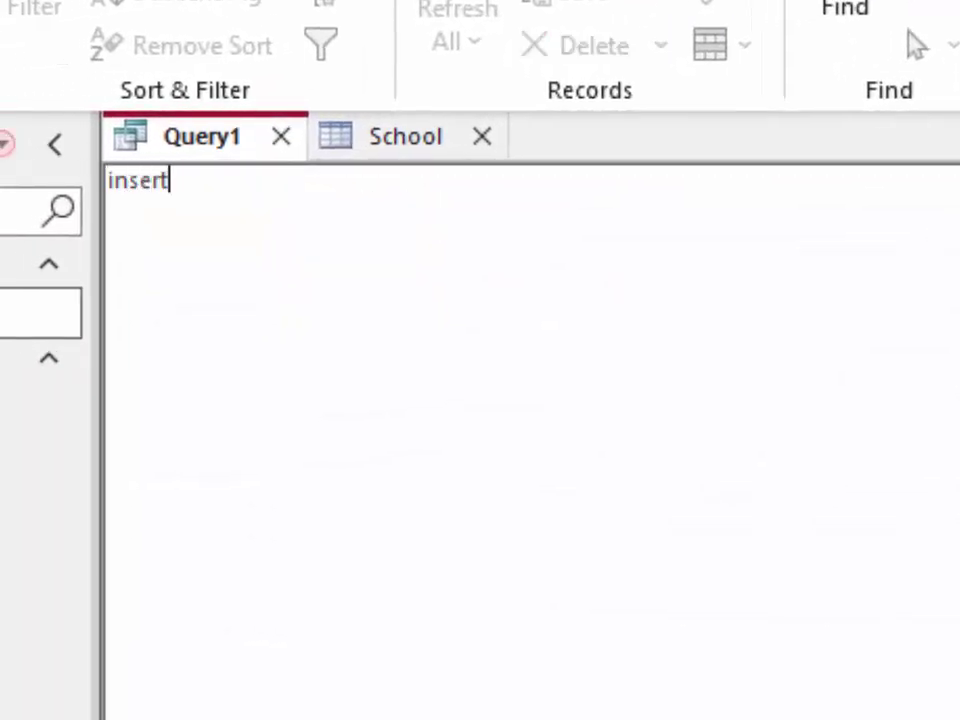
{"action": "type", "text": "i"}
{"action": "type", "text": "nto"}
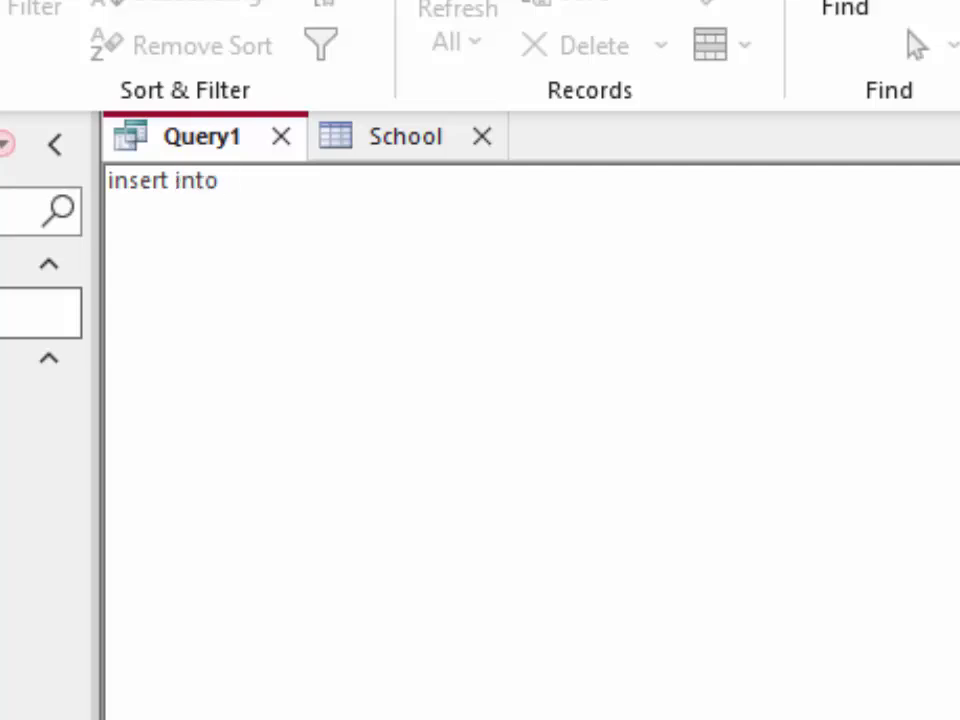
{"action": "type", "text": " Sc"}
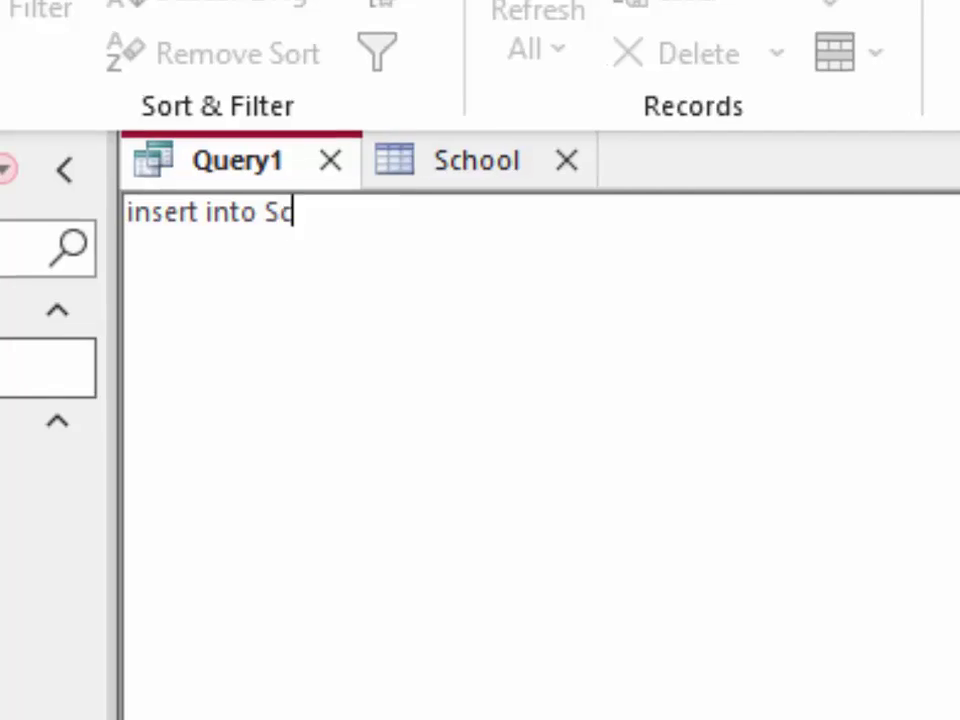
{"action": "type", "text": "hool"}
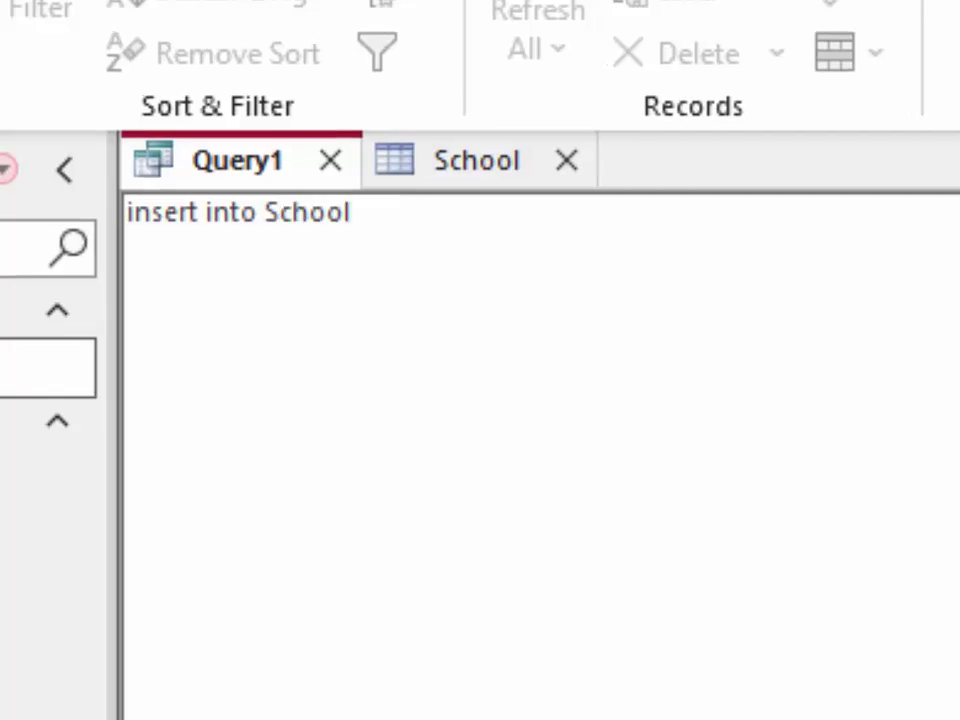
{"action": "type", "text": "("}
{"action": "left_click", "coordinate": [420, 170]}
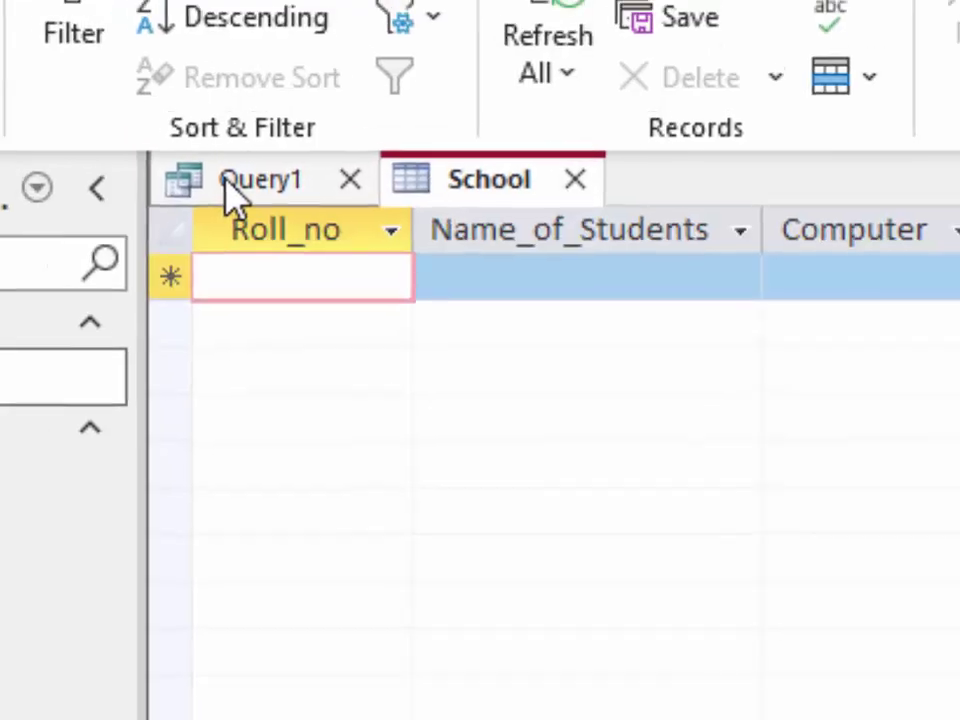
{"action": "left_click", "coordinate": [232, 195]}
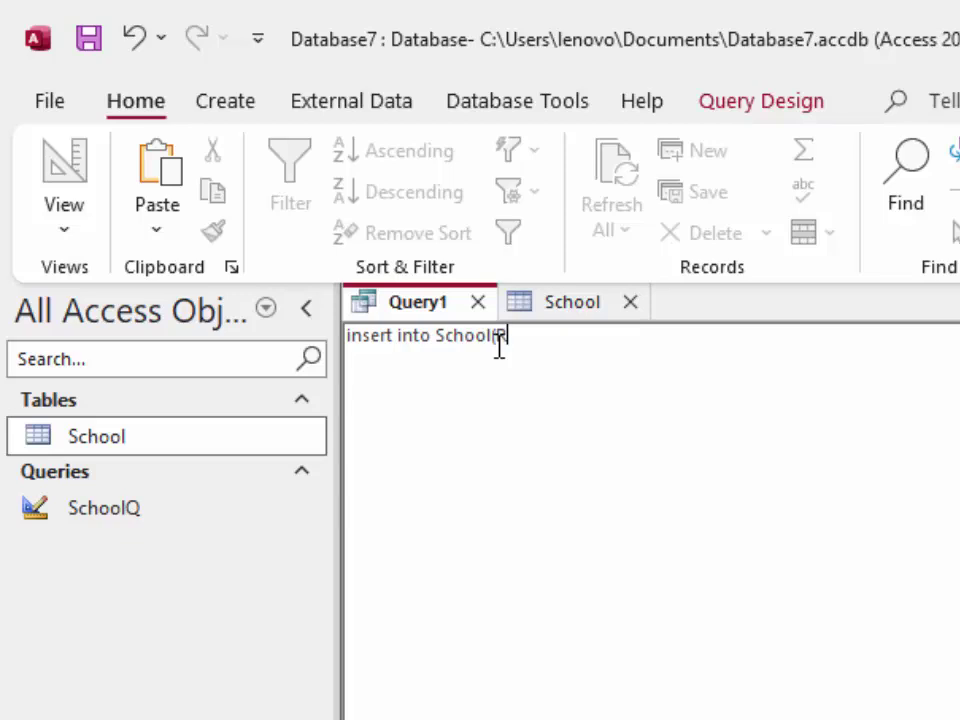
{"action": "type", "text": "oll"}
{"action": "type", "text": "_n"}
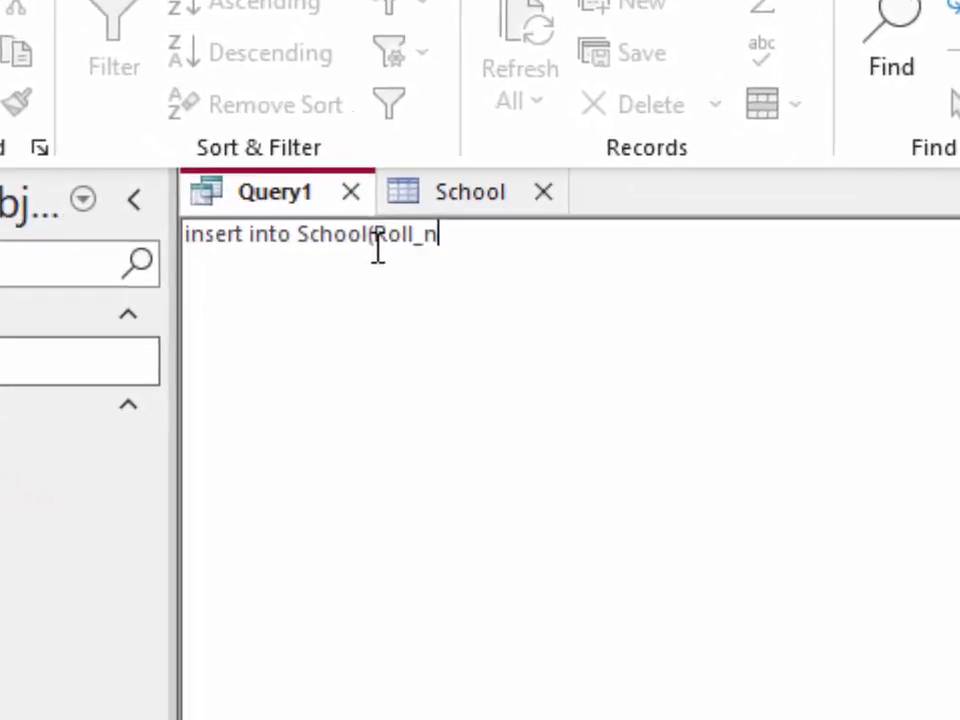
{"action": "type", "text": "o"}
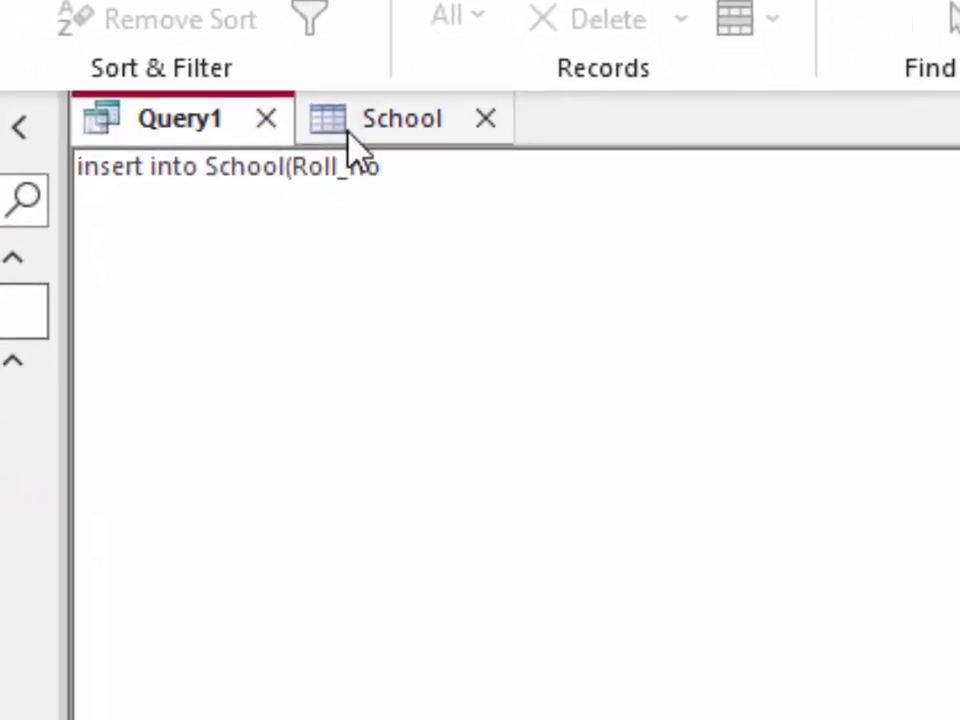
{"action": "left_click", "coordinate": [350, 138]}
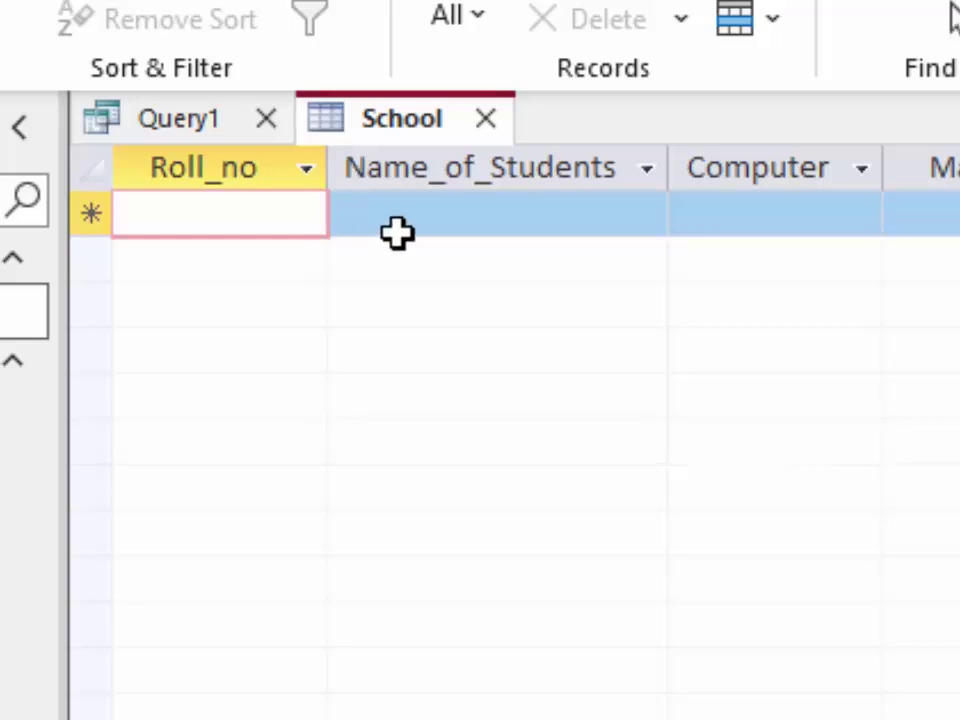
{"action": "left_click", "coordinate": [180, 125]}
{"action": "type", "text": ","}
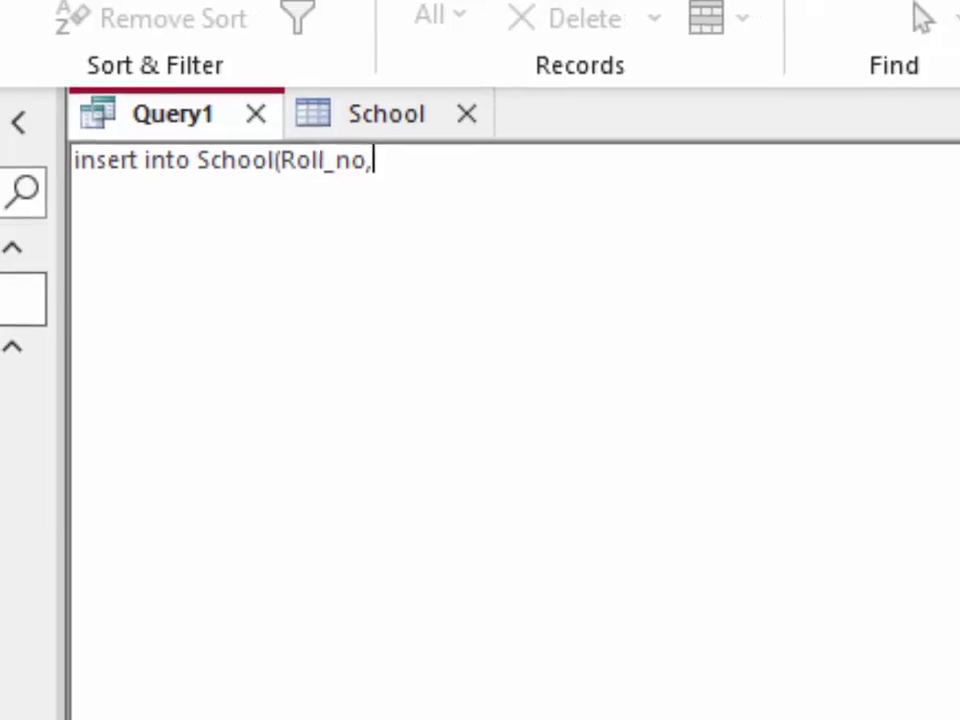
{"action": "type", "text": "Name_"}
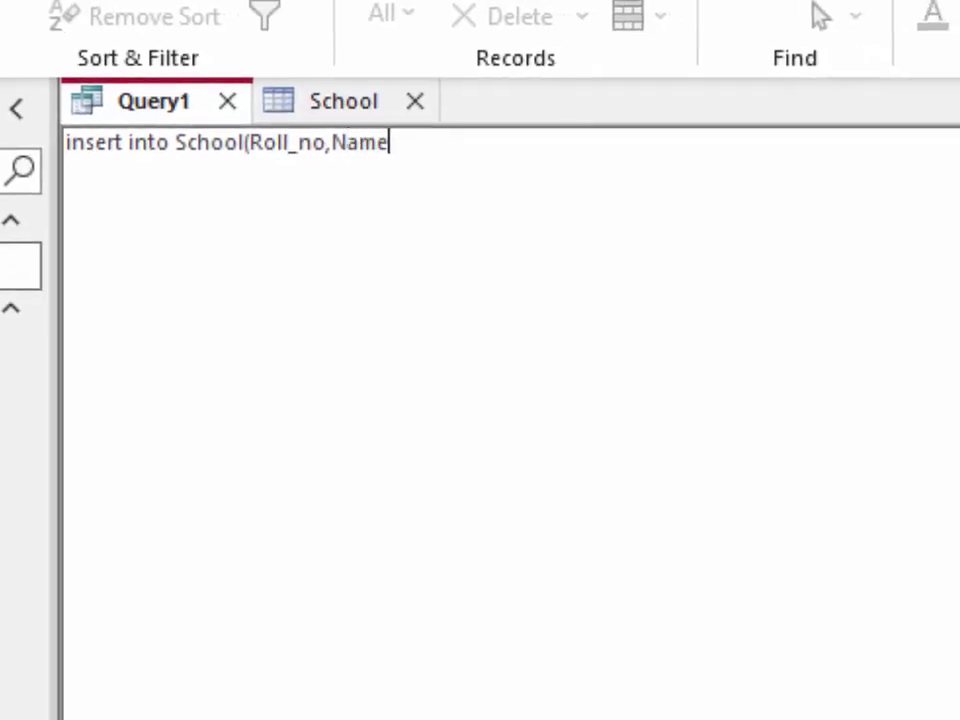
{"action": "type", "text": "of"}
{"action": "type", "text": "_Stu"}
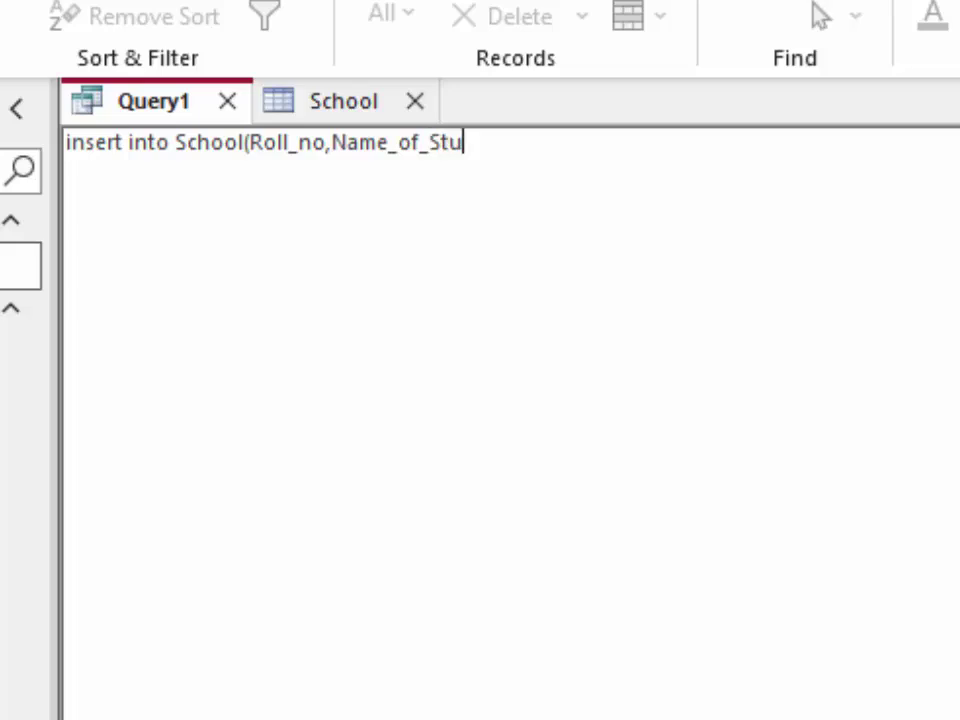
{"action": "type", "text": "dent"}
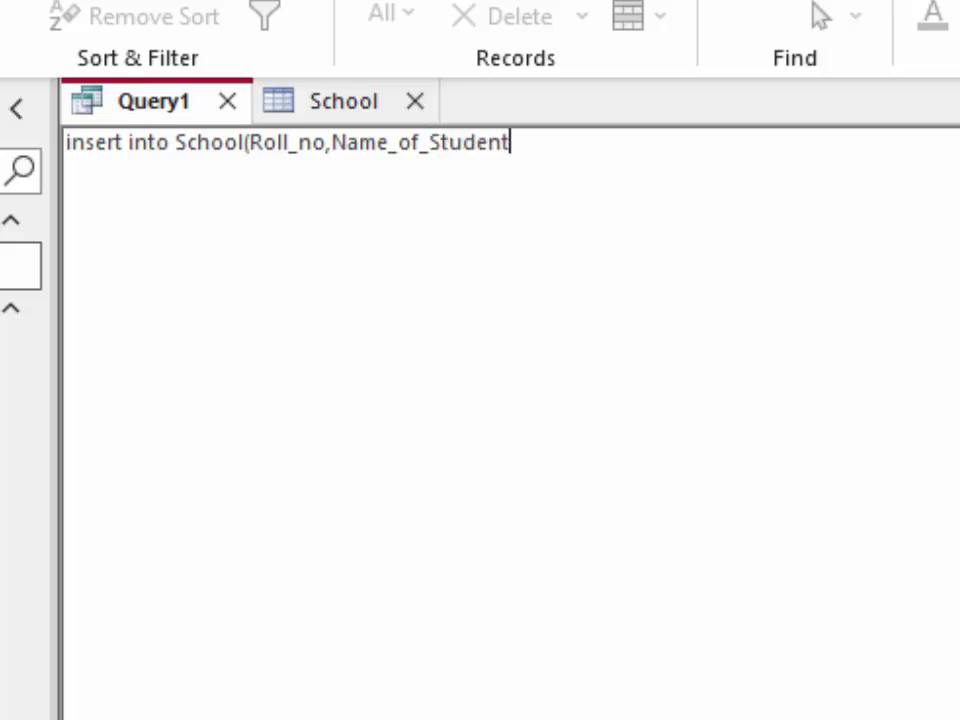
{"action": "type", "text": "s"}
{"action": "type", "text": ","}
{"action": "left_click", "coordinate": [315, 112]}
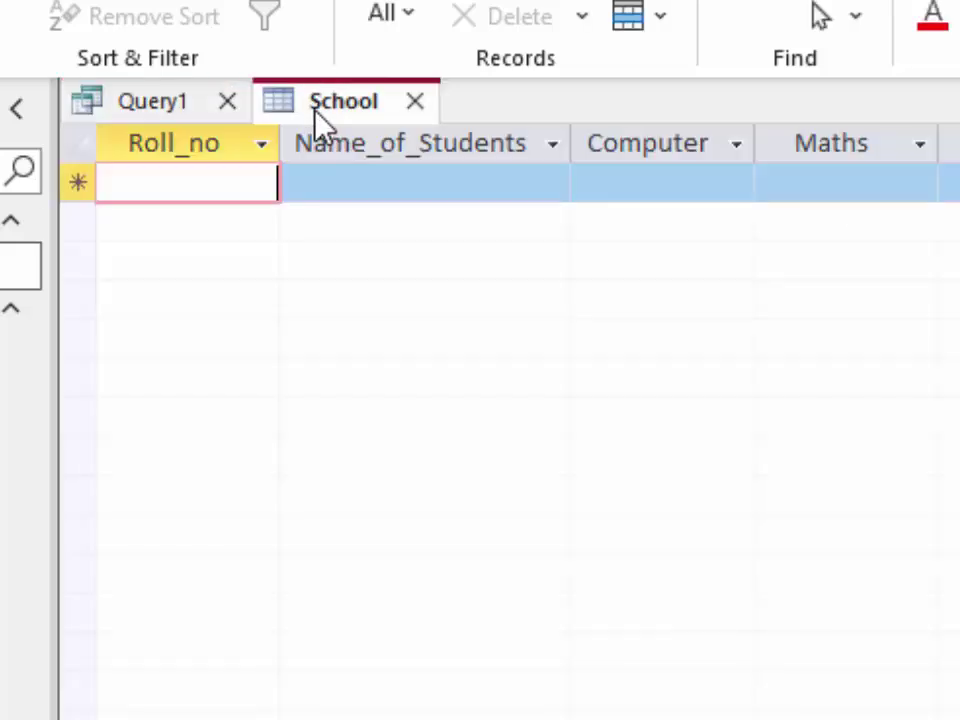
{"action": "left_click", "coordinate": [150, 103]}
{"action": "type", "text": "C"}
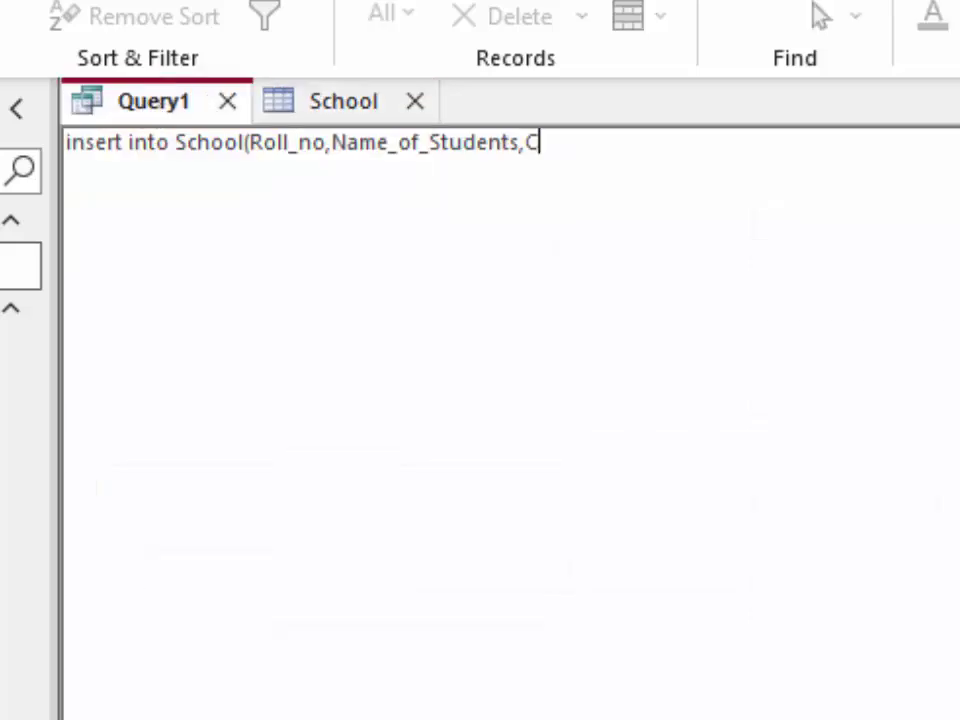
{"action": "type", "text": "ompu"}
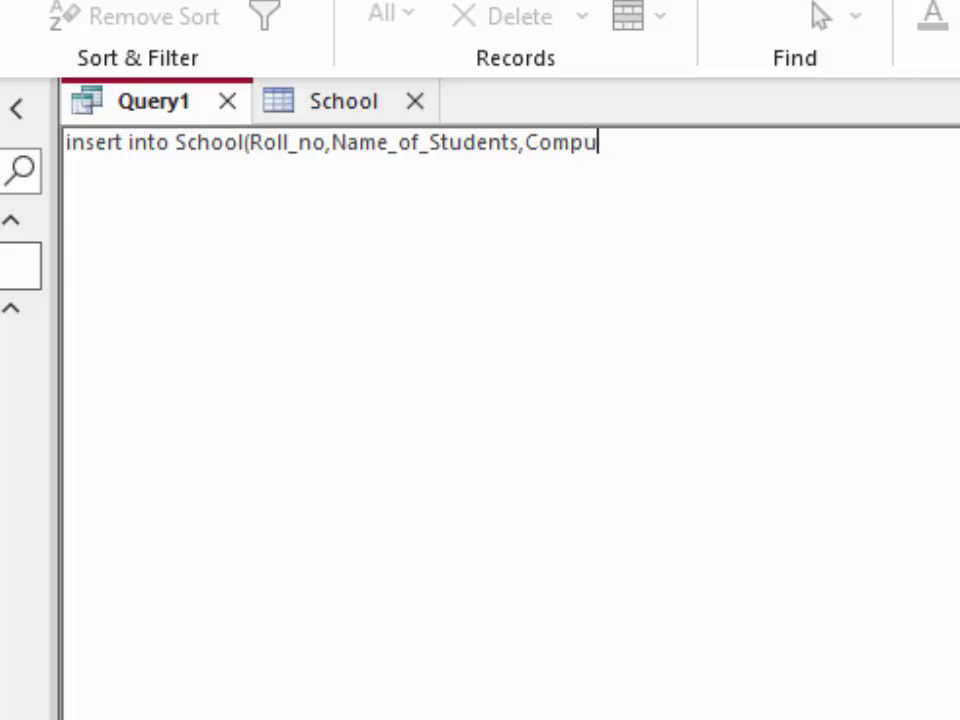
{"action": "type", "text": "ter,M"}
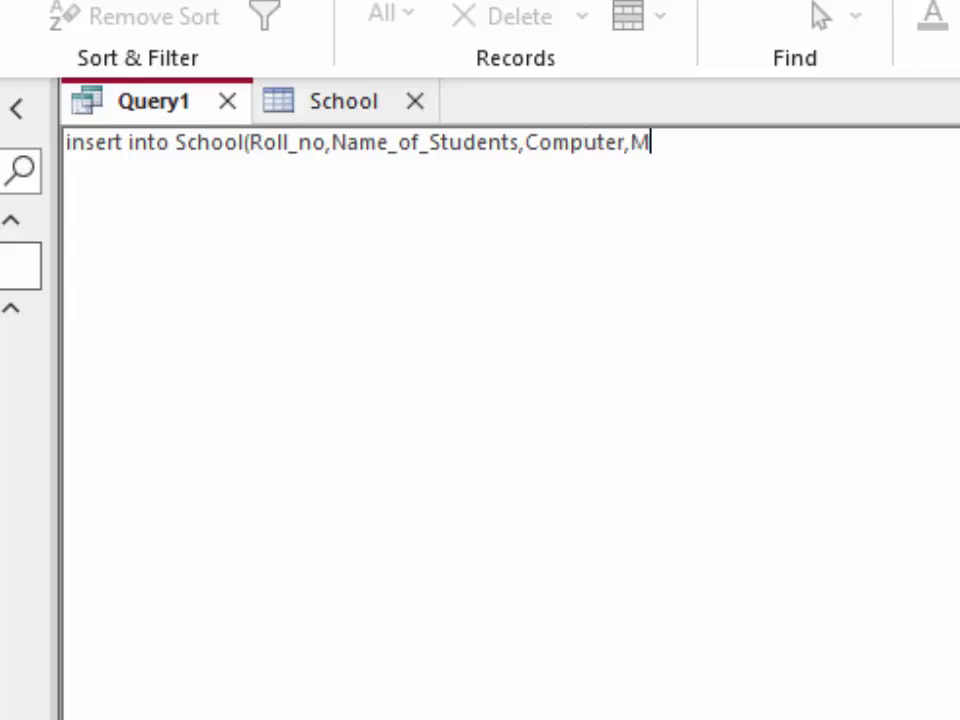
{"action": "type", "text": "aths,"}
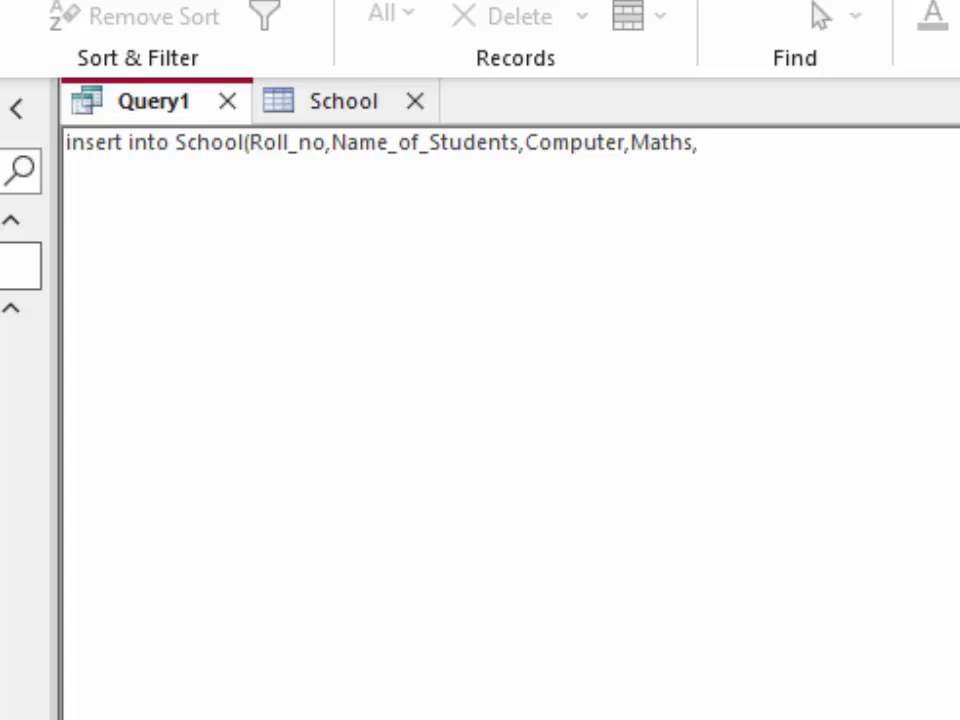
Finish the column list with Science and Section, fixing typos, and close the parenthesis
{"action": "left_click", "coordinate": [343, 101]}
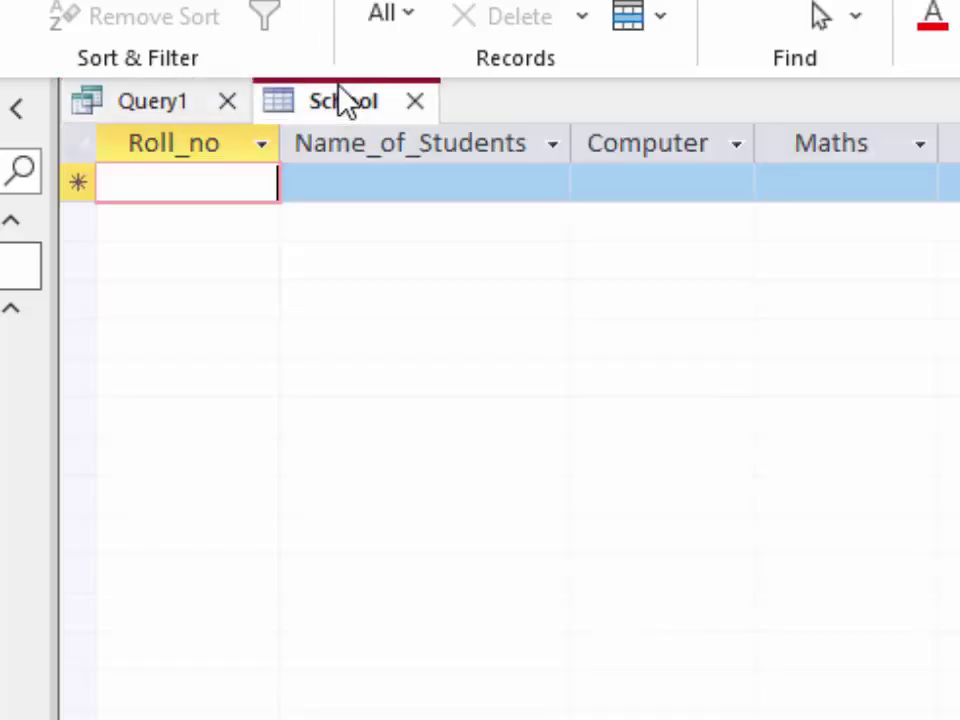
{"action": "left_click", "coordinate": [176, 100]}
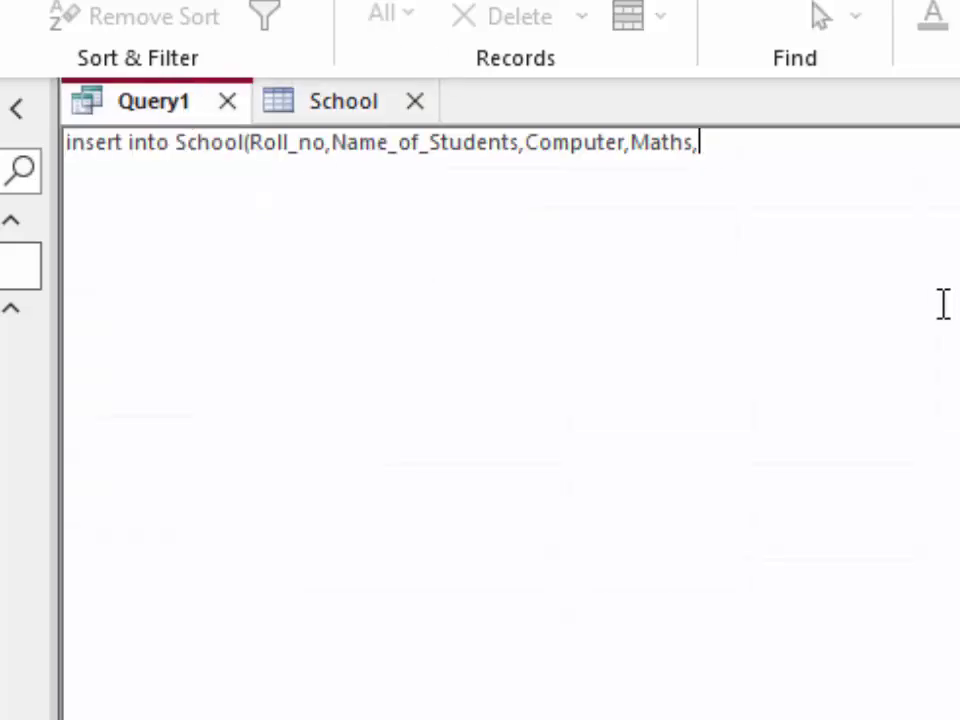
{"action": "type", "text": "ZS"}
{"action": "key", "text": "BackSpace"}
{"action": "key", "text": "BackSpace"}
{"action": "type", "text": "Sci"}
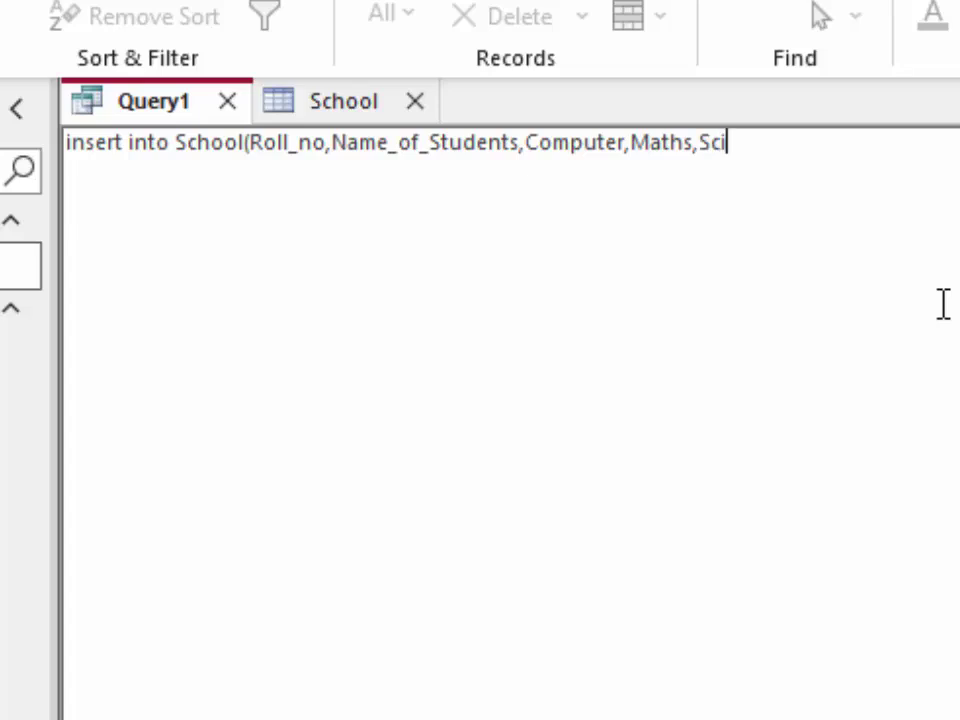
{"action": "type", "text": "ence"}
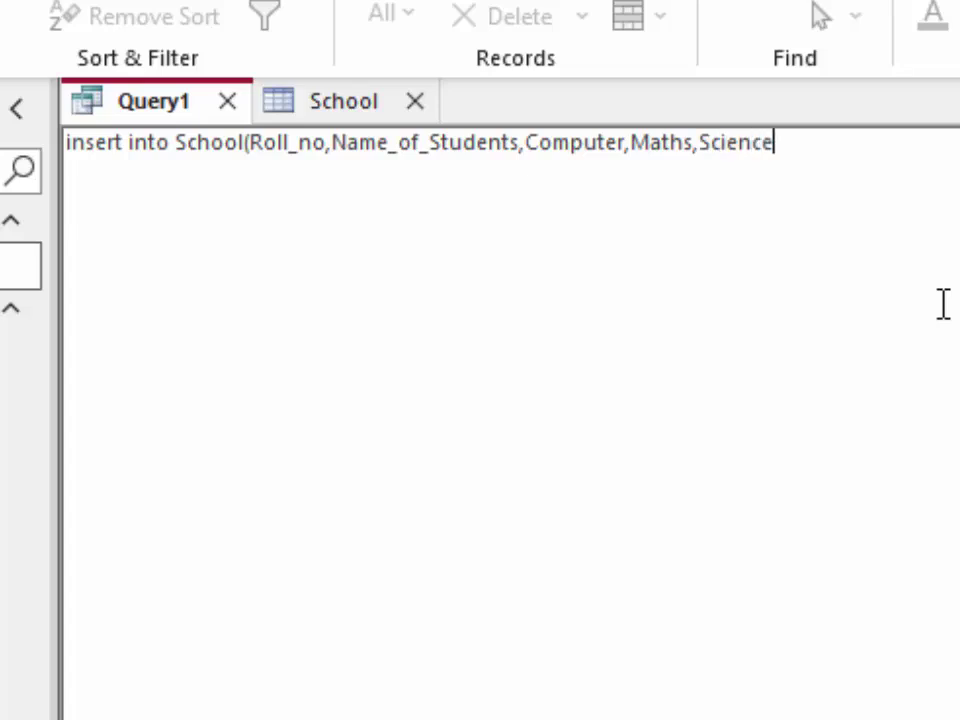
{"action": "type", "text": ","}
{"action": "type", "text": "Sec"}
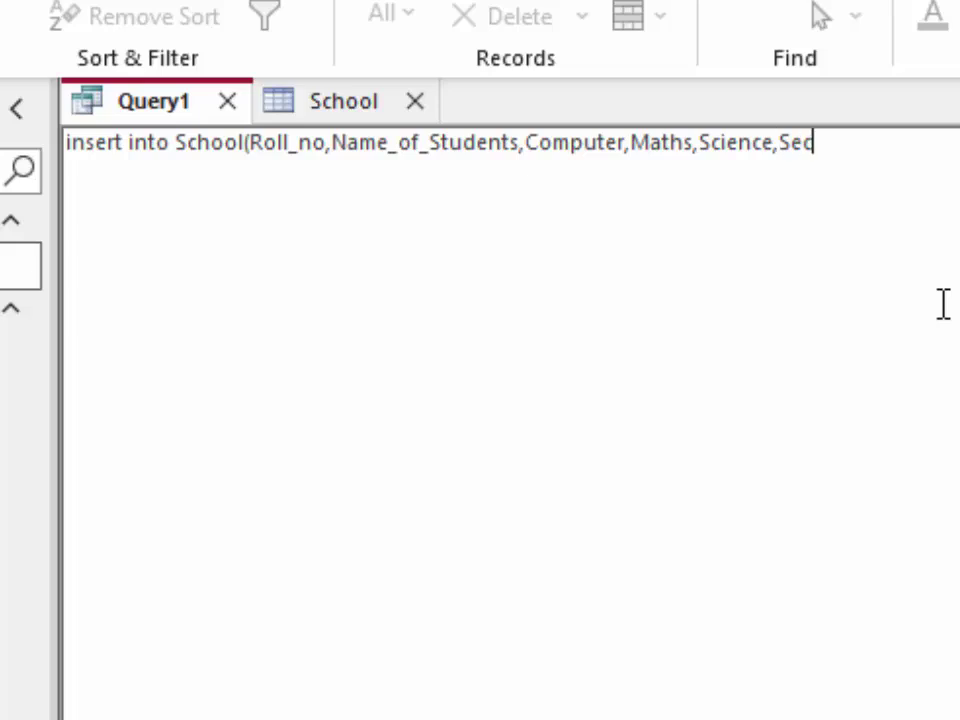
{"action": "type", "text": "tiom"}
{"action": "key", "text": "BackSpace"}
{"action": "type", "text": "m"}
{"action": "key", "text": "BackSpace"}
{"action": "type", "text": "m"}
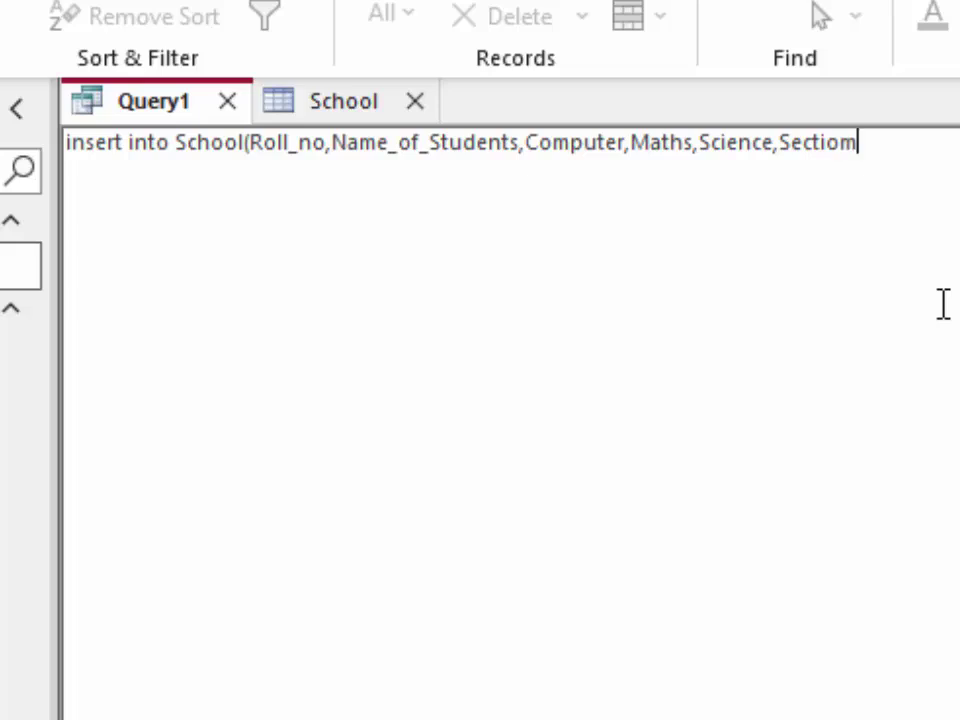
{"action": "type", "text": "="}
{"action": "key", "text": "BackSpace"}
{"action": "key", "text": "BackSpace"}
{"action": "type", "text": "m"}
{"action": "key", "text": "BackSpace"}
{"action": "type", "text": "n)"}
On a new line, add values with 1, the student's name, 56, 65, 77 and 'A'
{"action": "key", "text": "Return"}
{"action": "type", "text": "va"}
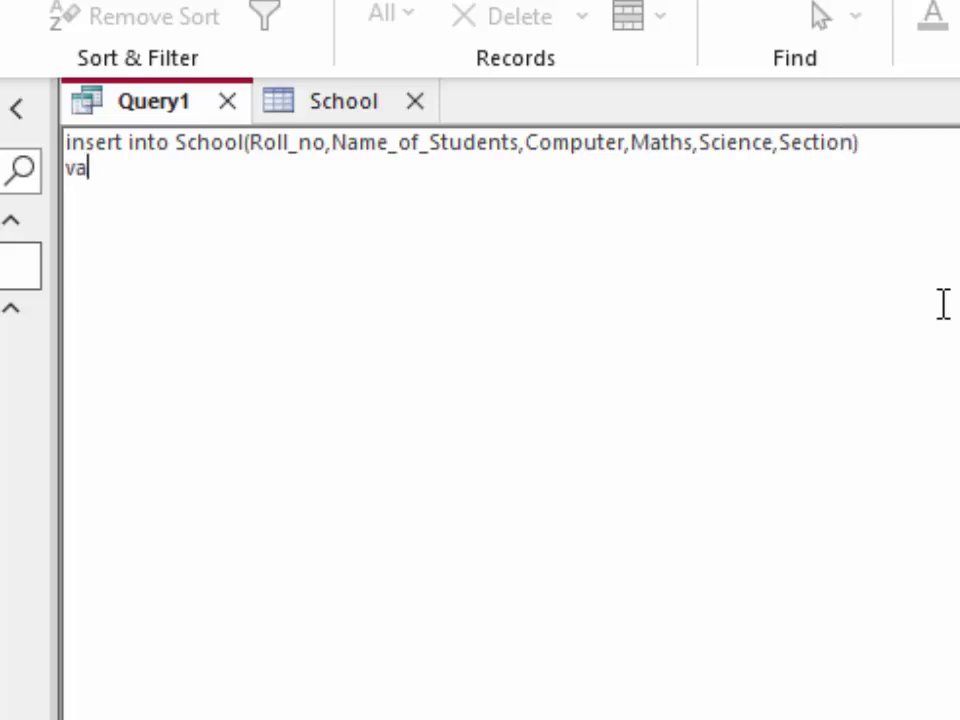
{"action": "type", "text": "lues"}
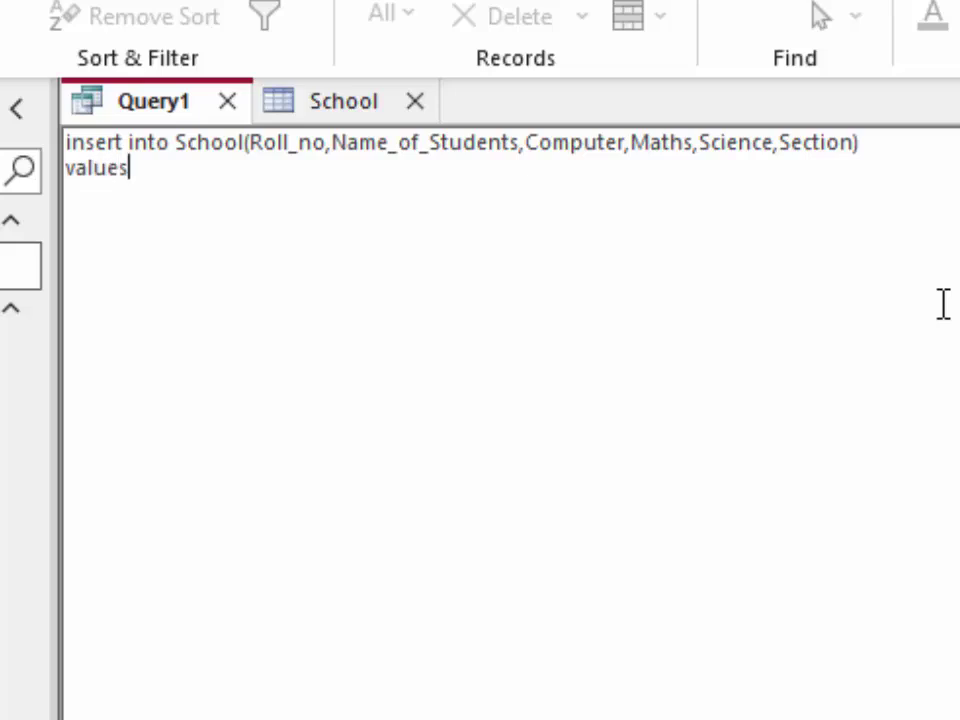
{"action": "type", "text": "(1"}
{"action": "type", "text": ","}
{"action": "type", "text": "Ram'"}
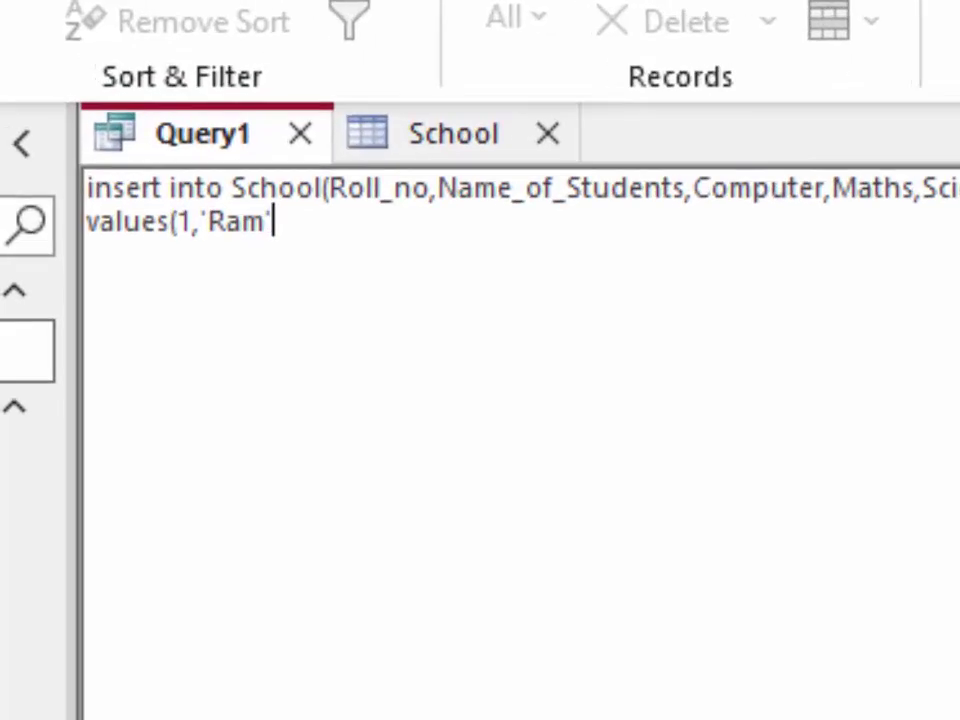
{"action": "type", "text": ","}
{"action": "type", "text": "56"}
{"action": "key", "text": "shift+F10"}
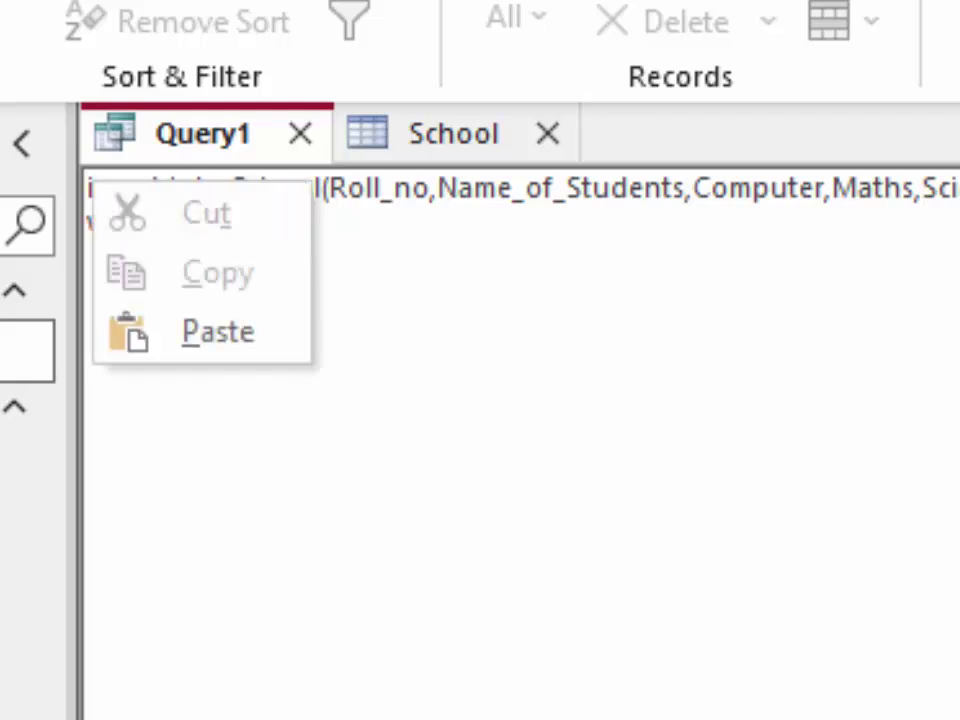
{"action": "key", "text": "Escape"}
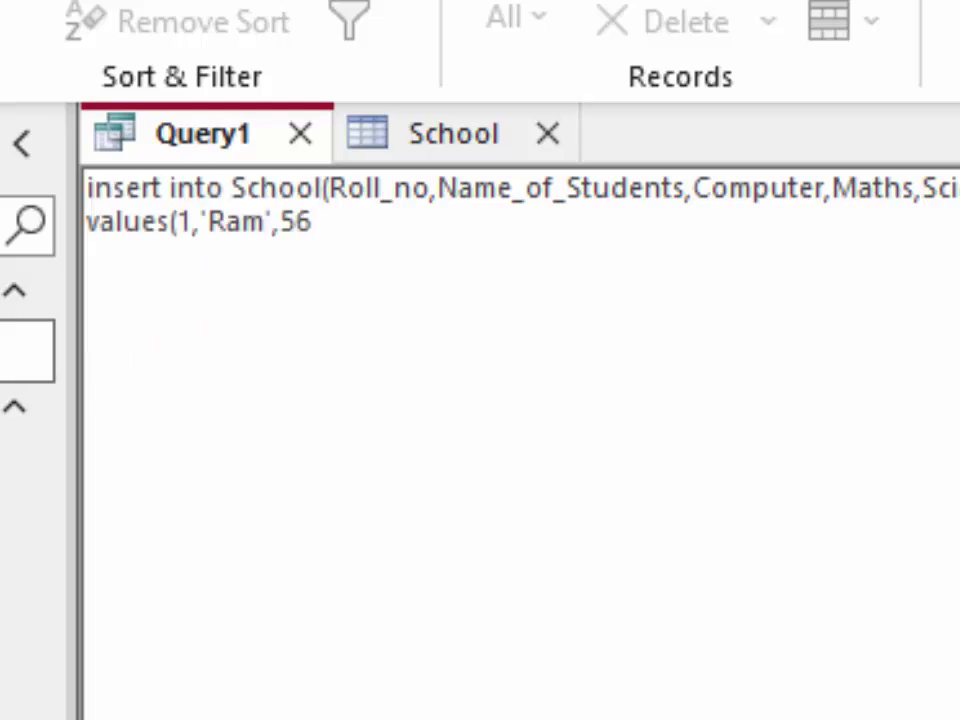
{"action": "type", "text": ","}
{"action": "type", "text": "65"}
{"action": "type", "text": ",77,"}
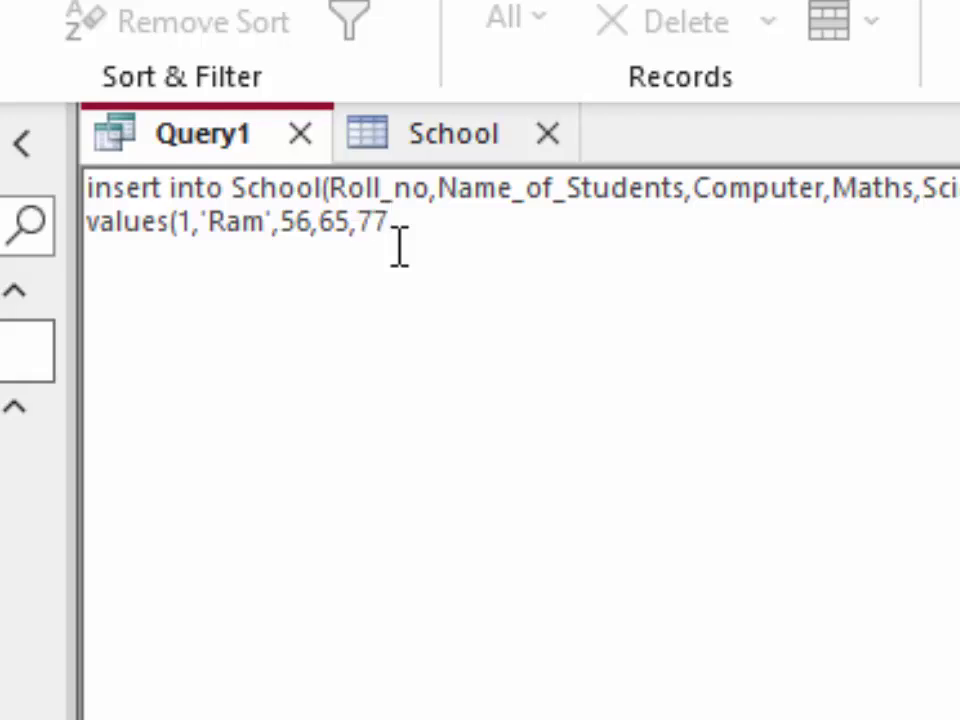
{"action": "type", "text": "'"}
{"action": "type", "text": "A'"}
{"action": "type", "text": ");"}
Close School, run the insert query confirming the append, and open School to see the new record
{"action": "left_click", "coordinate": [548, 134]}
{"action": "left_click_drag", "start_coordinate": [491, 223], "coordinate": [55, 200]}
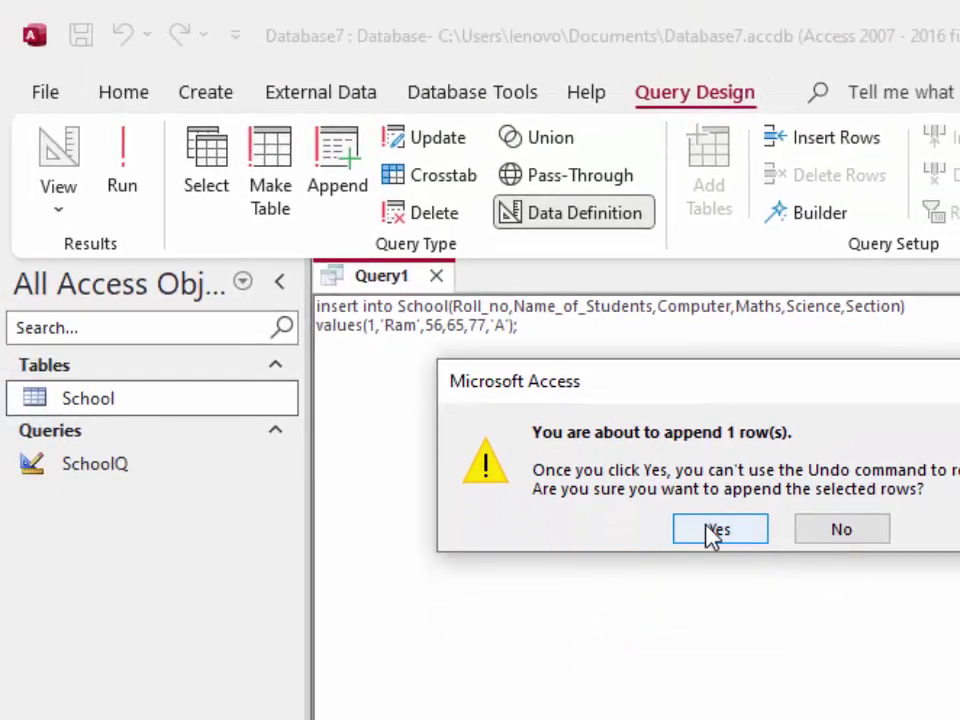
{"action": "left_click", "coordinate": [708, 686]}
{"action": "double_click", "coordinate": [34, 400]}
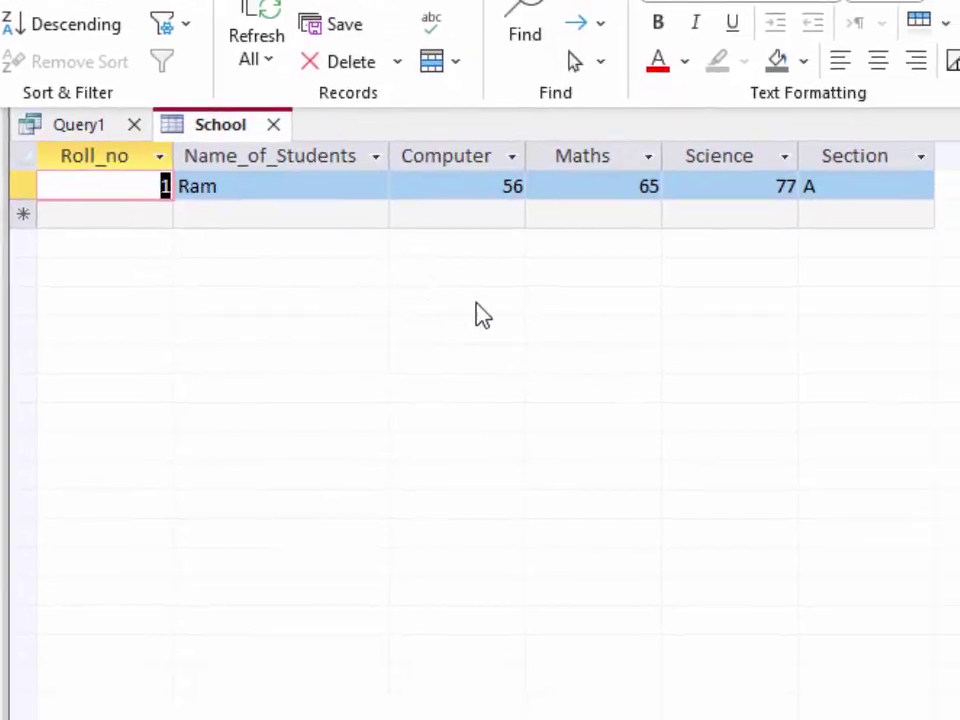
Change the insert values to roll 2, the second student's name, and section 'B'
{"action": "left_click", "coordinate": [88, 124]}
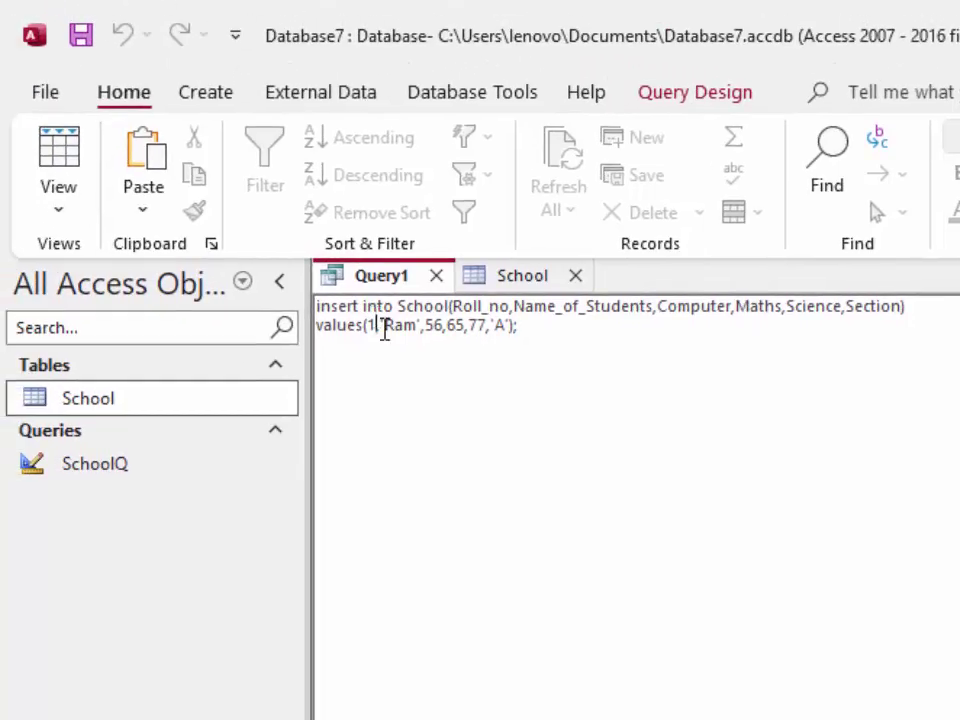
{"action": "key", "text": "BackSpace"}
{"action": "type", "text": "2"}
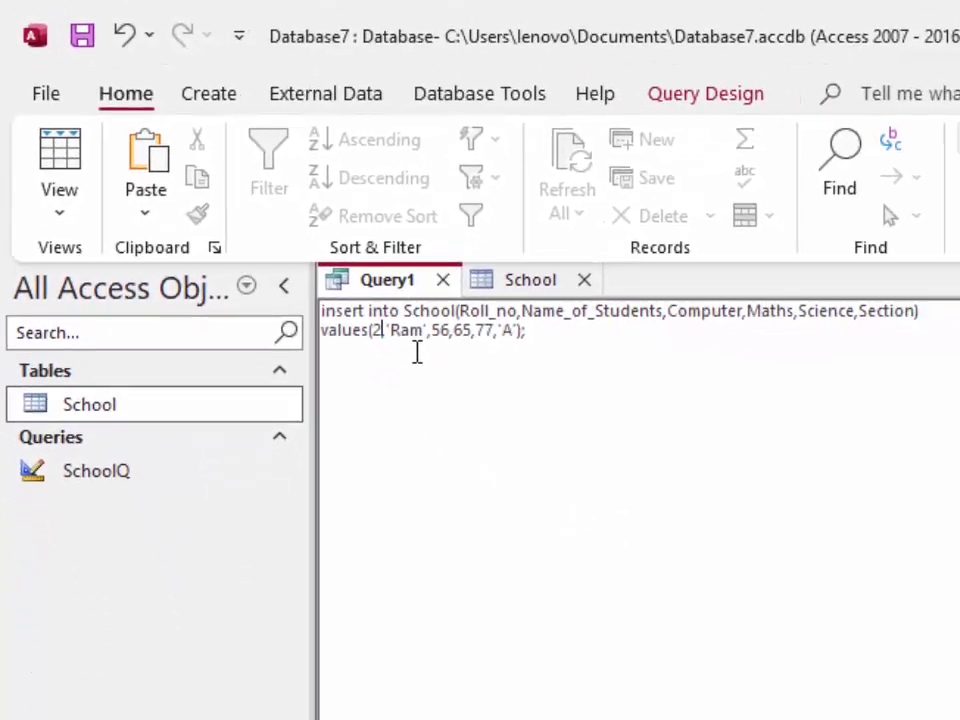
{"action": "left_click", "coordinate": [424, 338]}
{"action": "key", "text": "BackSpace"}
{"action": "key", "text": "BackSpace"}
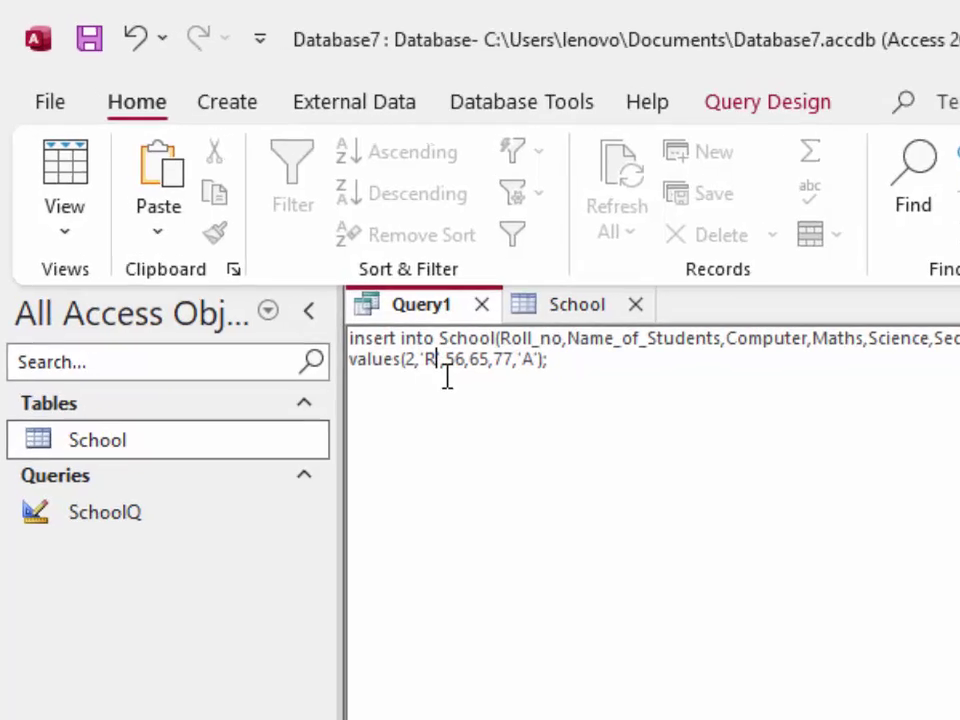
{"action": "key", "text": "BackSpace"}
{"action": "type", "text": "S"}
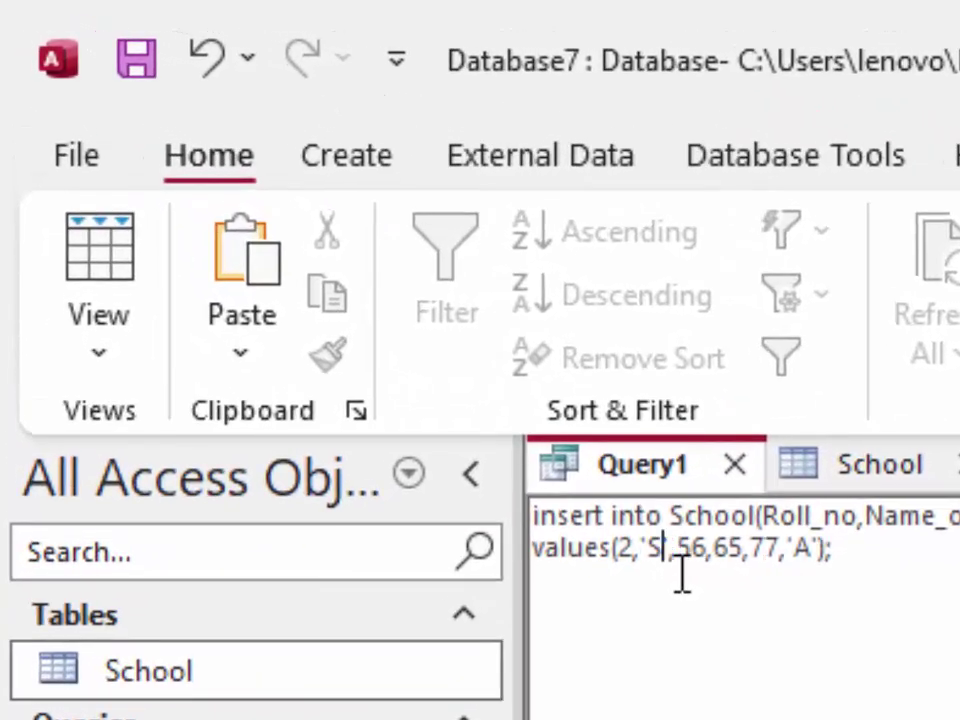
{"action": "type", "text": "hyam"}
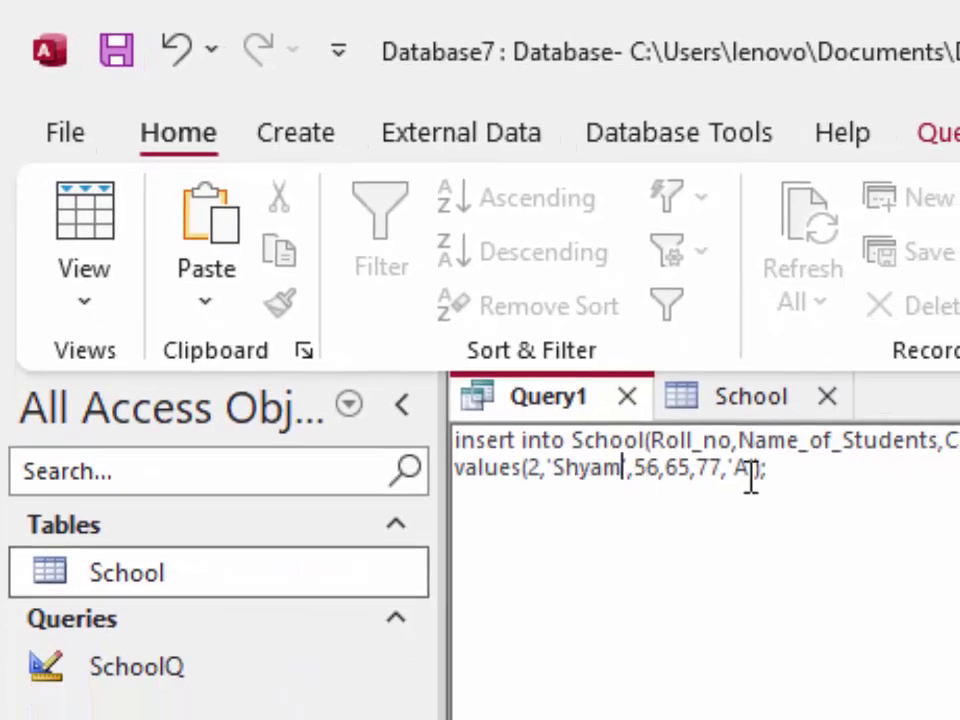
{"action": "left_click", "coordinate": [750, 470]}
{"action": "key", "text": "BackSpace"}
{"action": "type", "text": "B"}
Run the modified insert query and confirm appending the row to School
{"action": "left_click", "coordinate": [935, 133]}
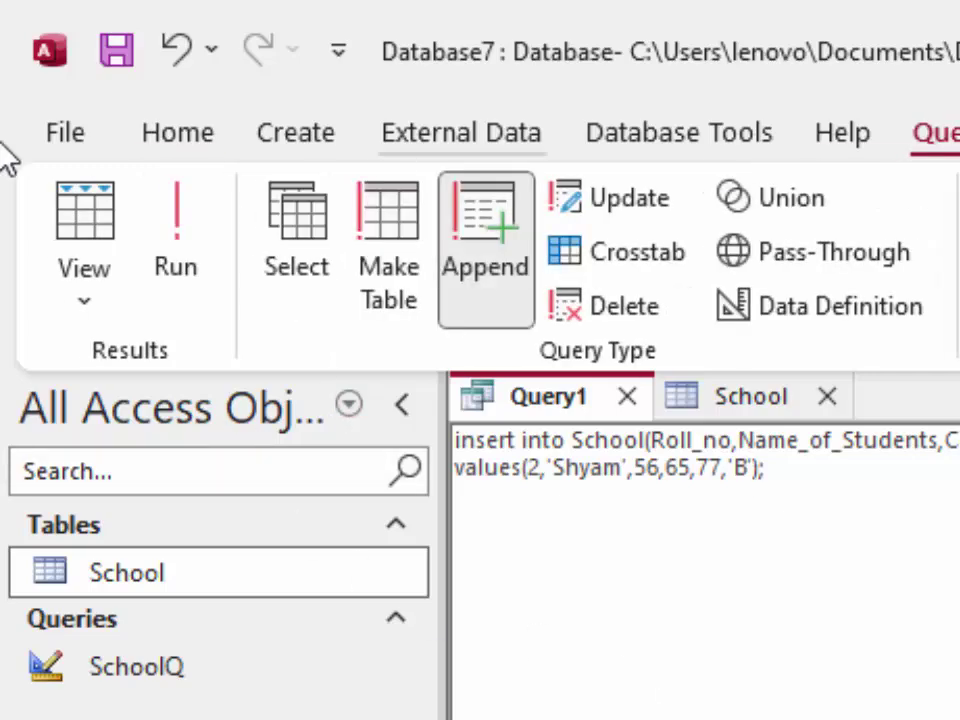
{"action": "left_click", "coordinate": [178, 225]}
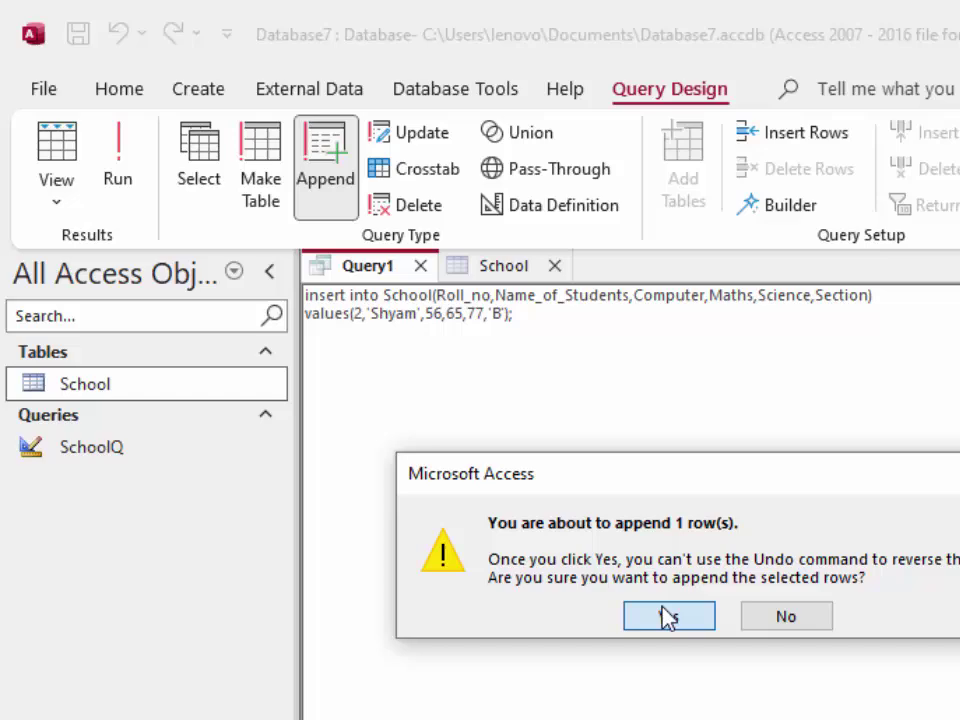
{"action": "left_click", "coordinate": [700, 646]}
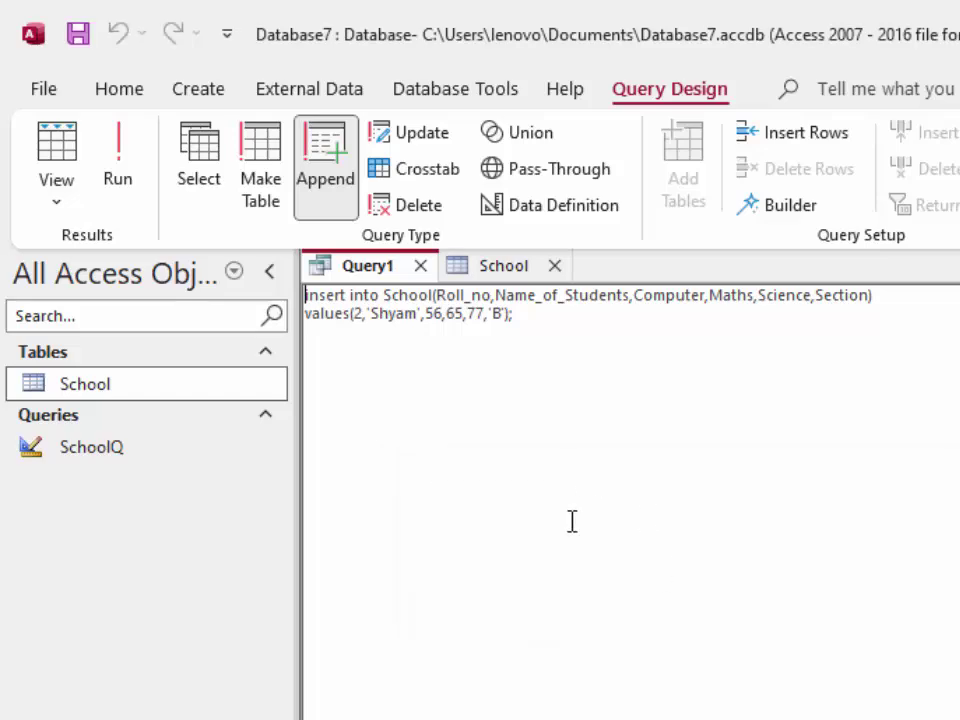
Refresh the School table and select the second student's name cell in the new row
{"action": "left_click", "coordinate": [490, 266]}
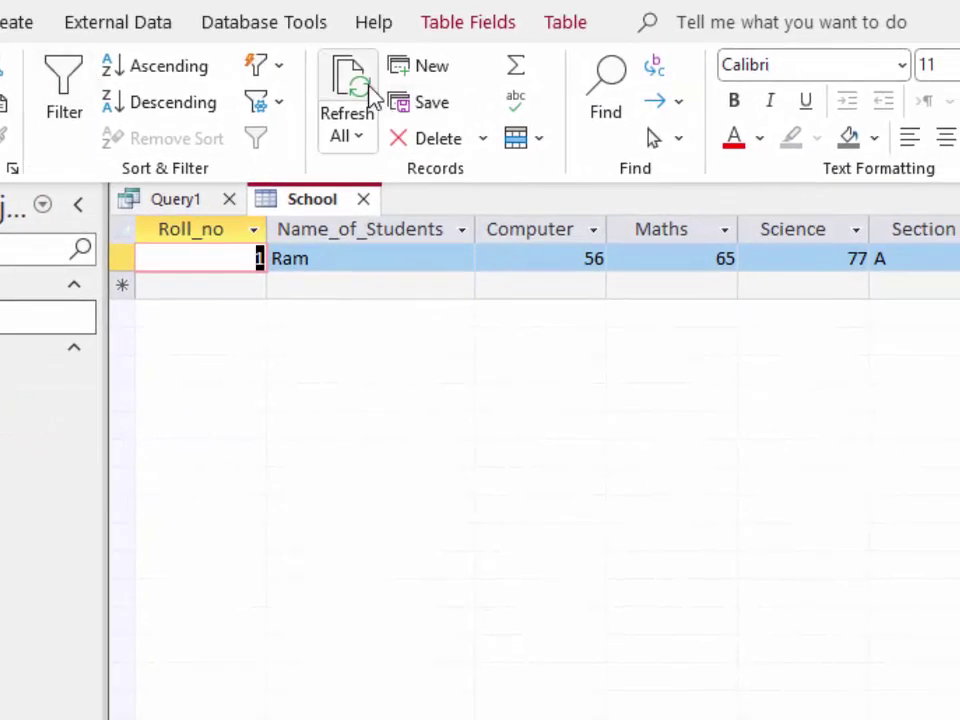
{"action": "left_click", "coordinate": [372, 96]}
{"action": "left_click", "coordinate": [396, 299]}
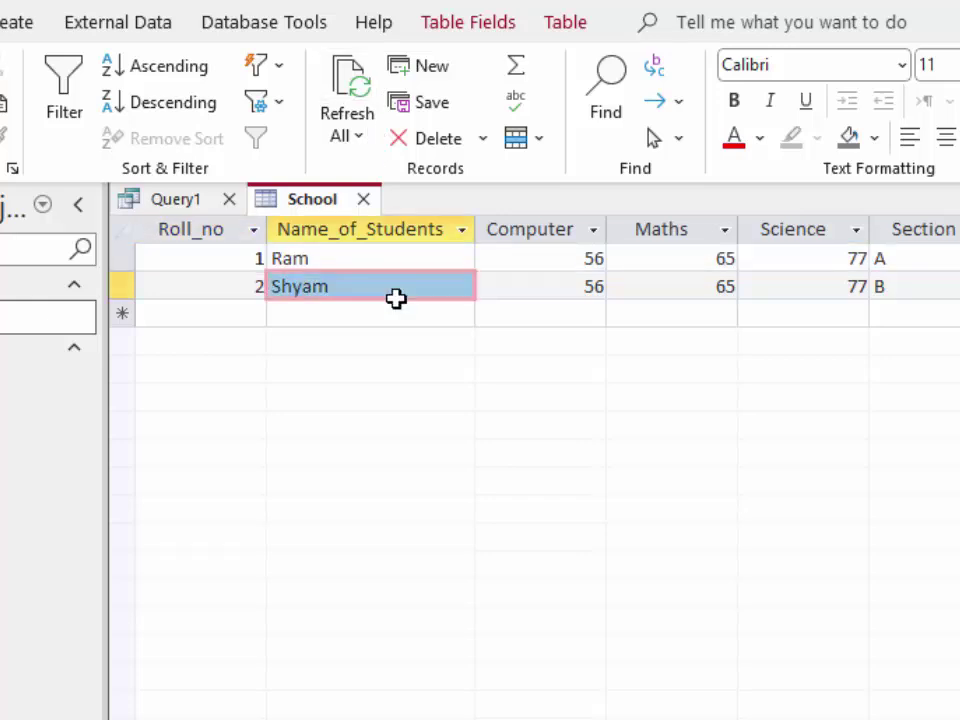
{"action": "left_click", "coordinate": [418, 286]}
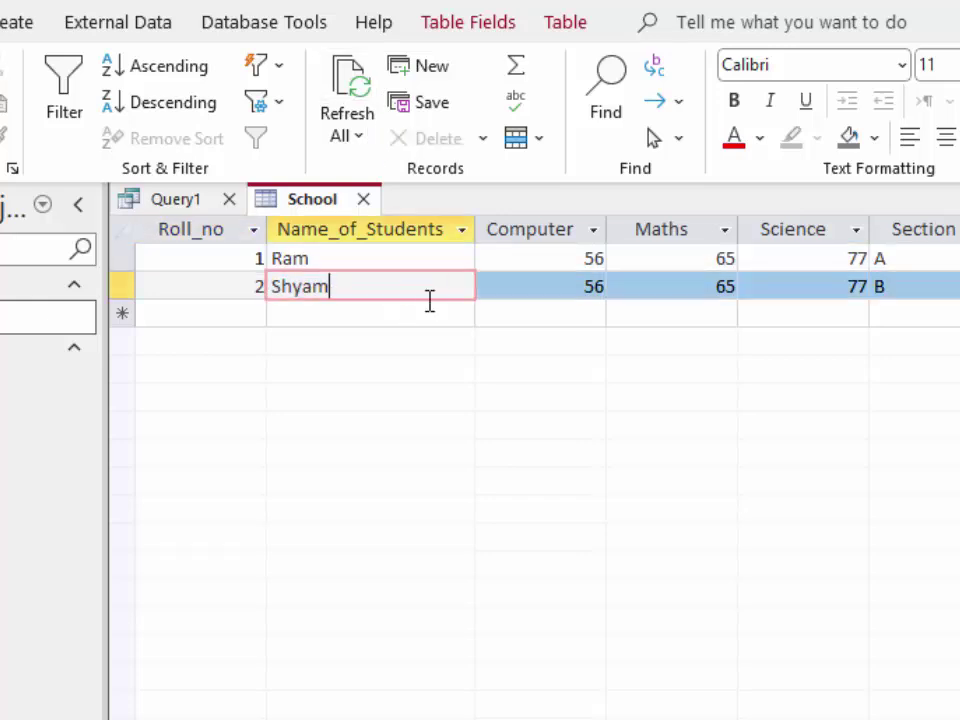